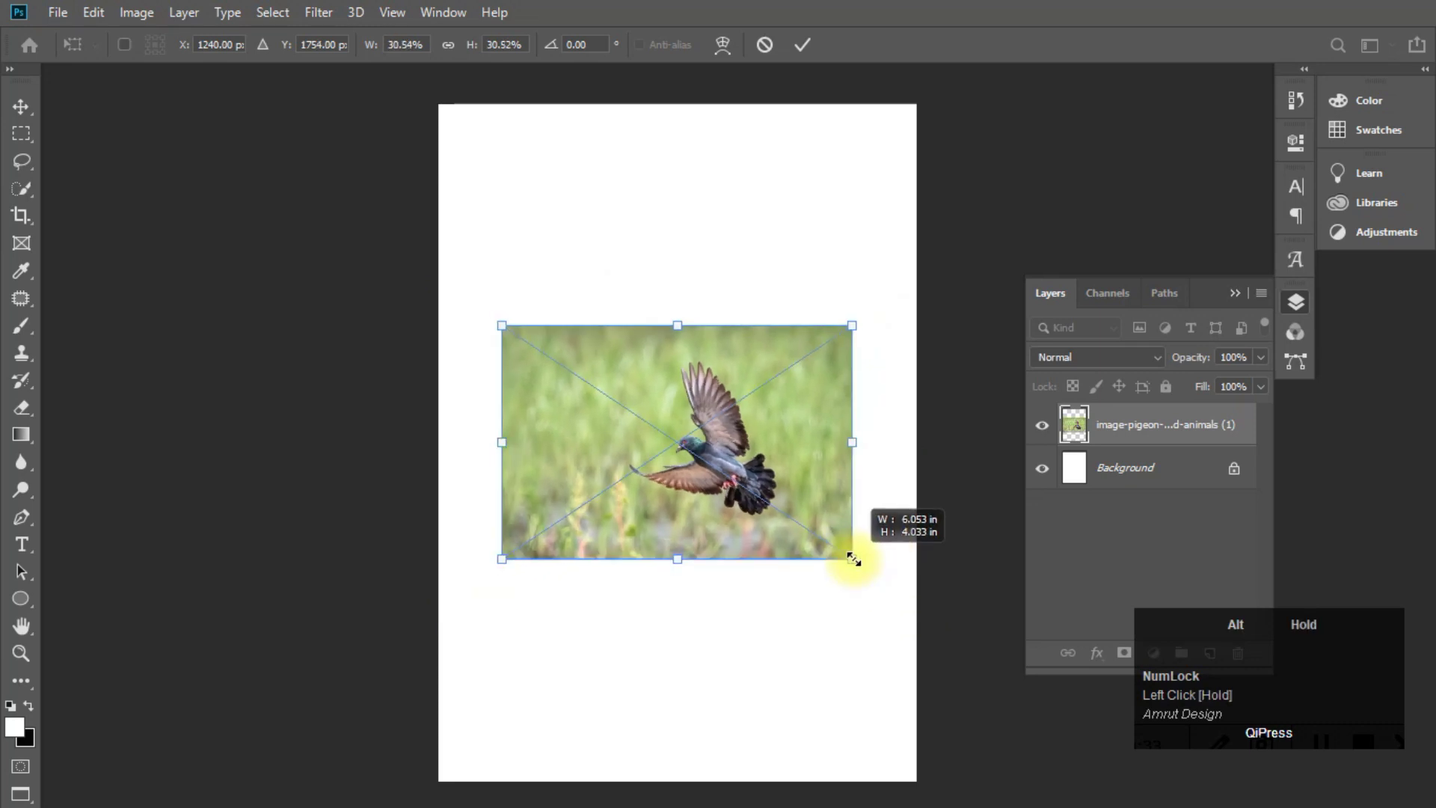
Place the pigeon photo on the page scaled to about 30.5% and duplicate its layer
scroll(719, 459, up, 2)
double_click(719, 459)
key(ctrl)
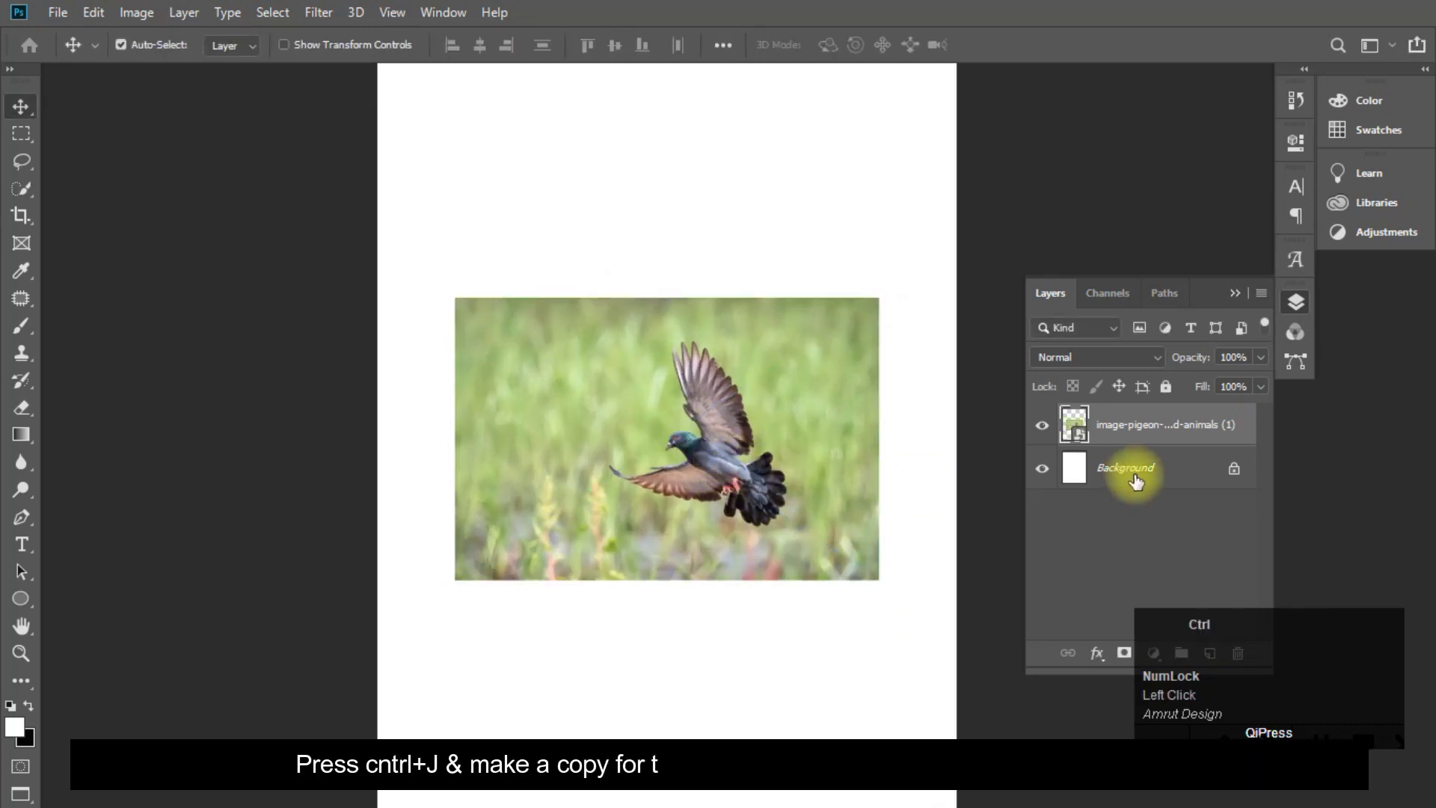
key(ctrl+j)
Rasterize the copied pigeon layer and hide the original pigeon layer beneath it
right_click(1107, 424)
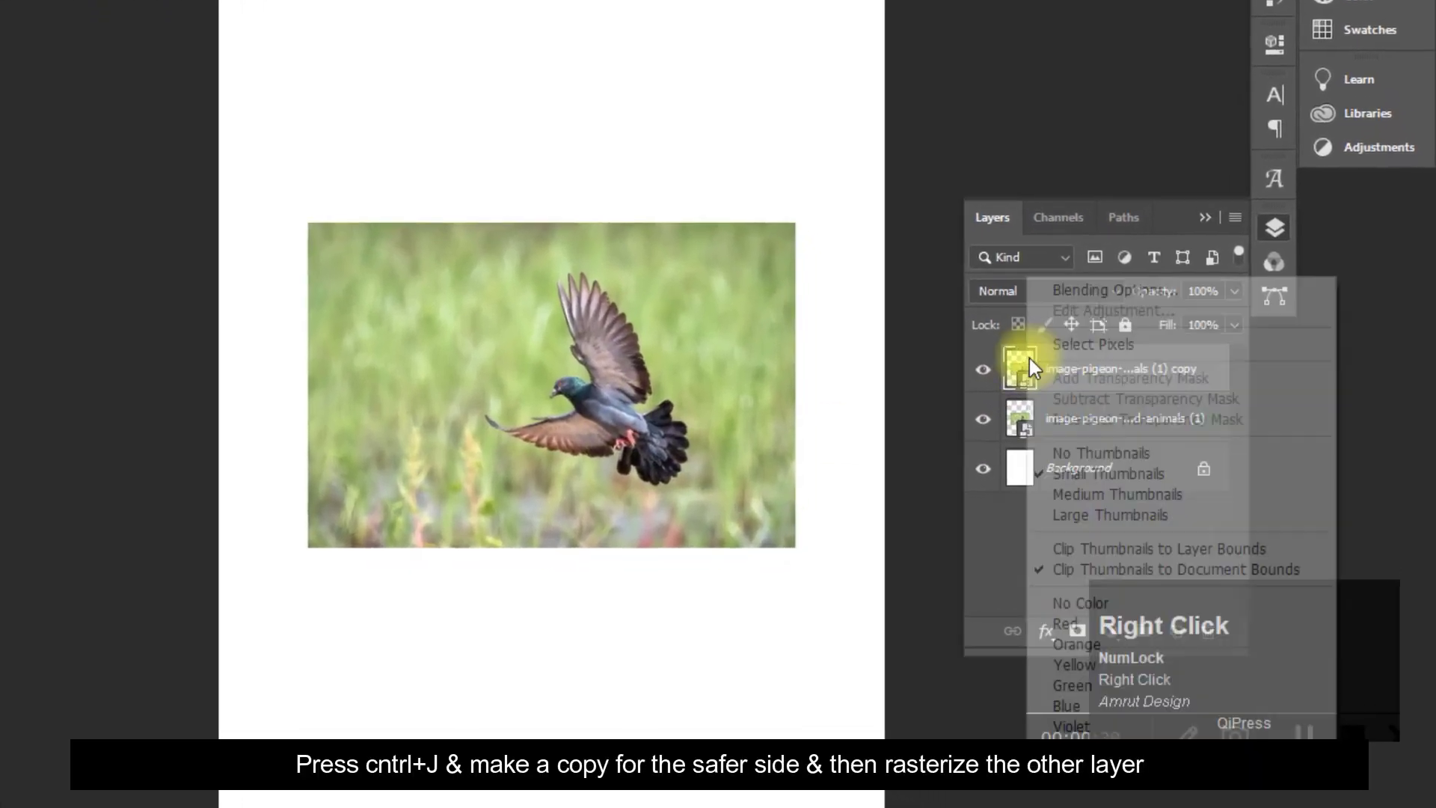
click(1063, 418)
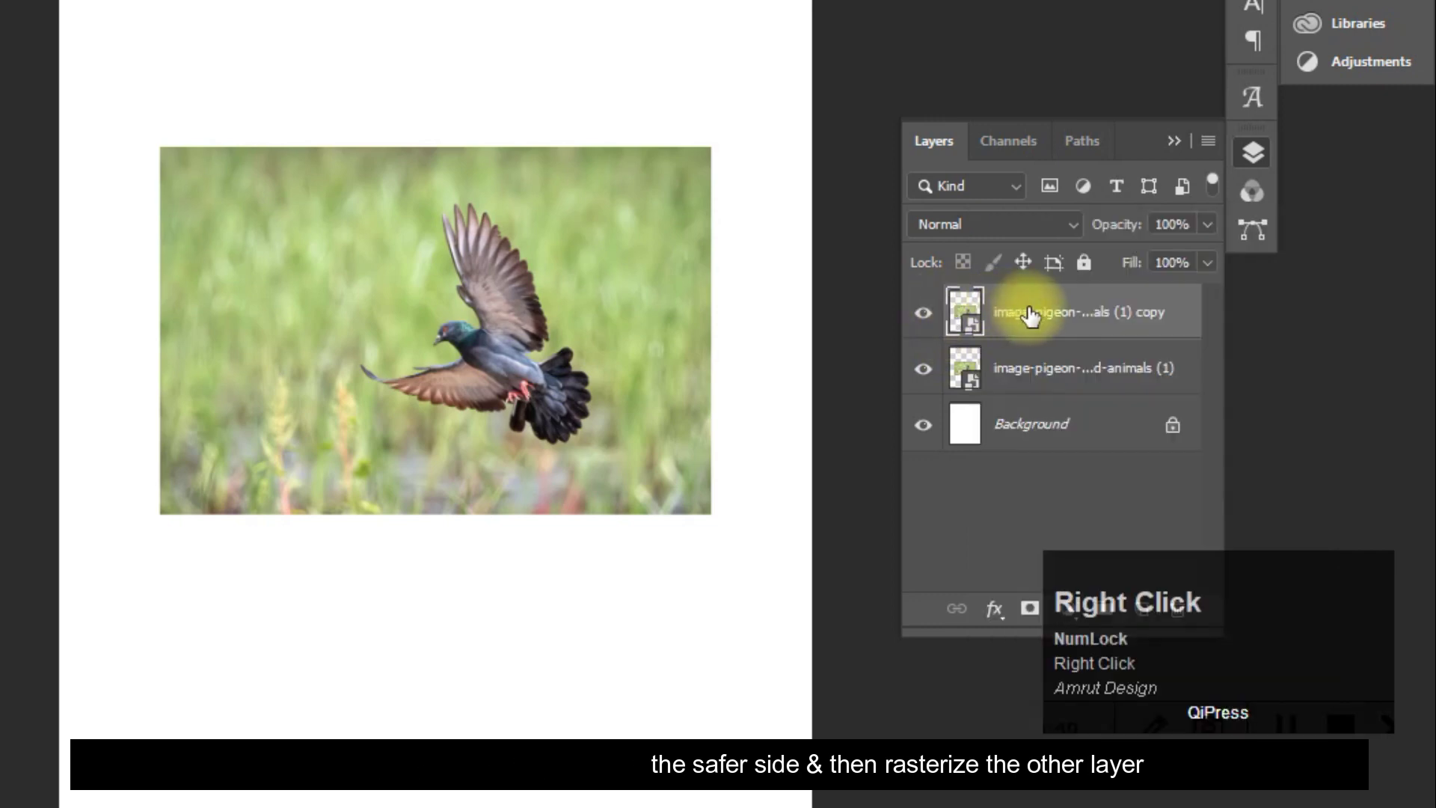
right_click(1029, 314)
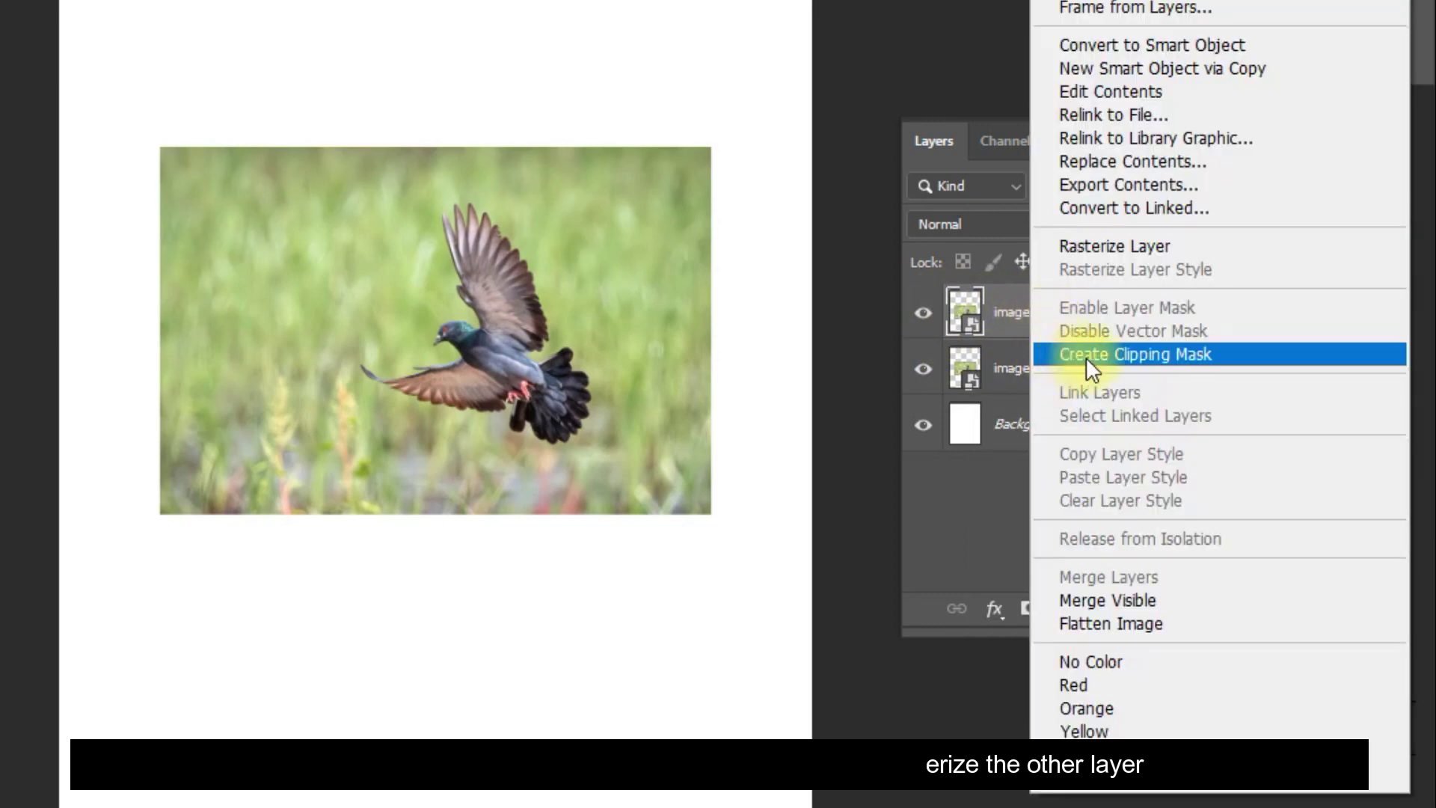
click(1098, 249)
click(501, 265)
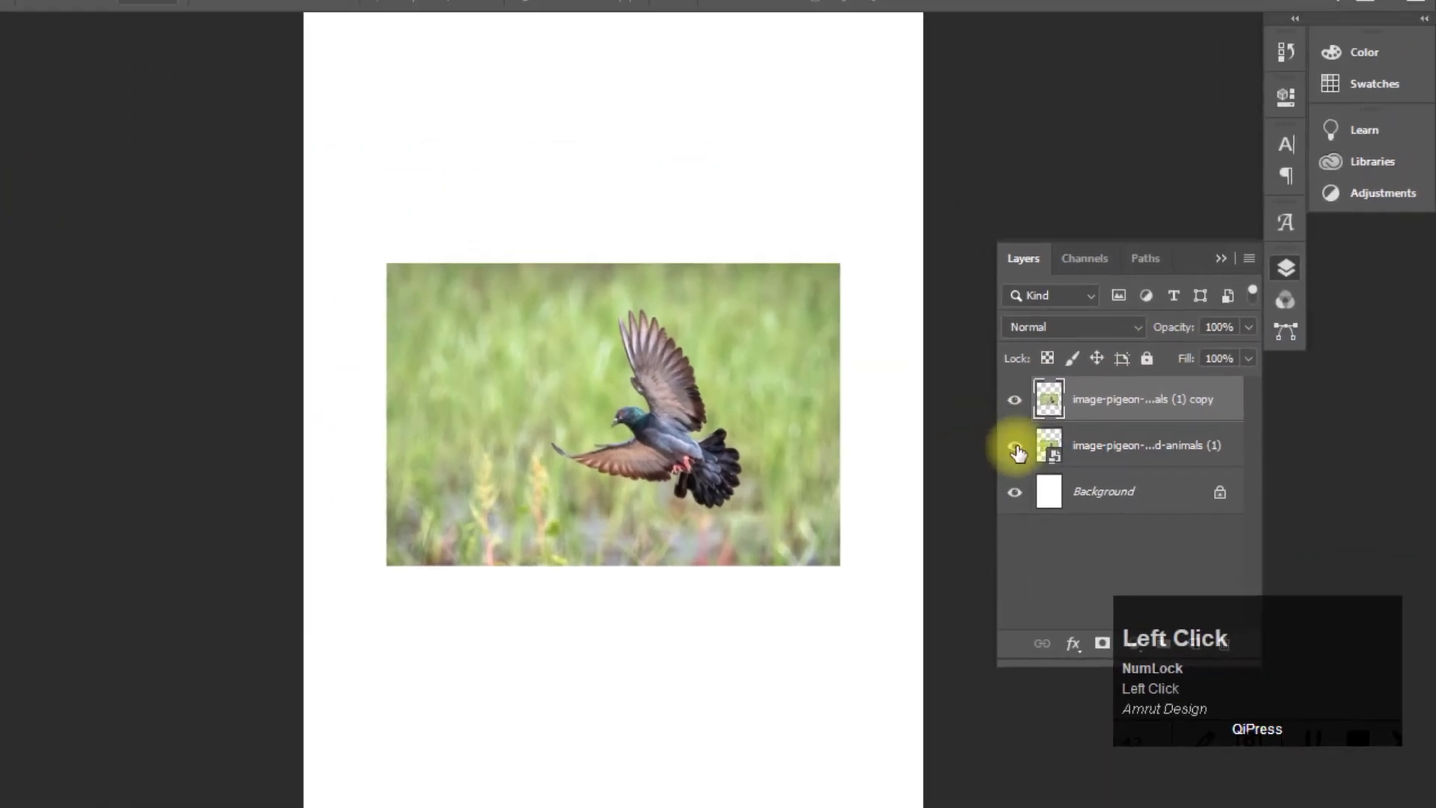
click(955, 395)
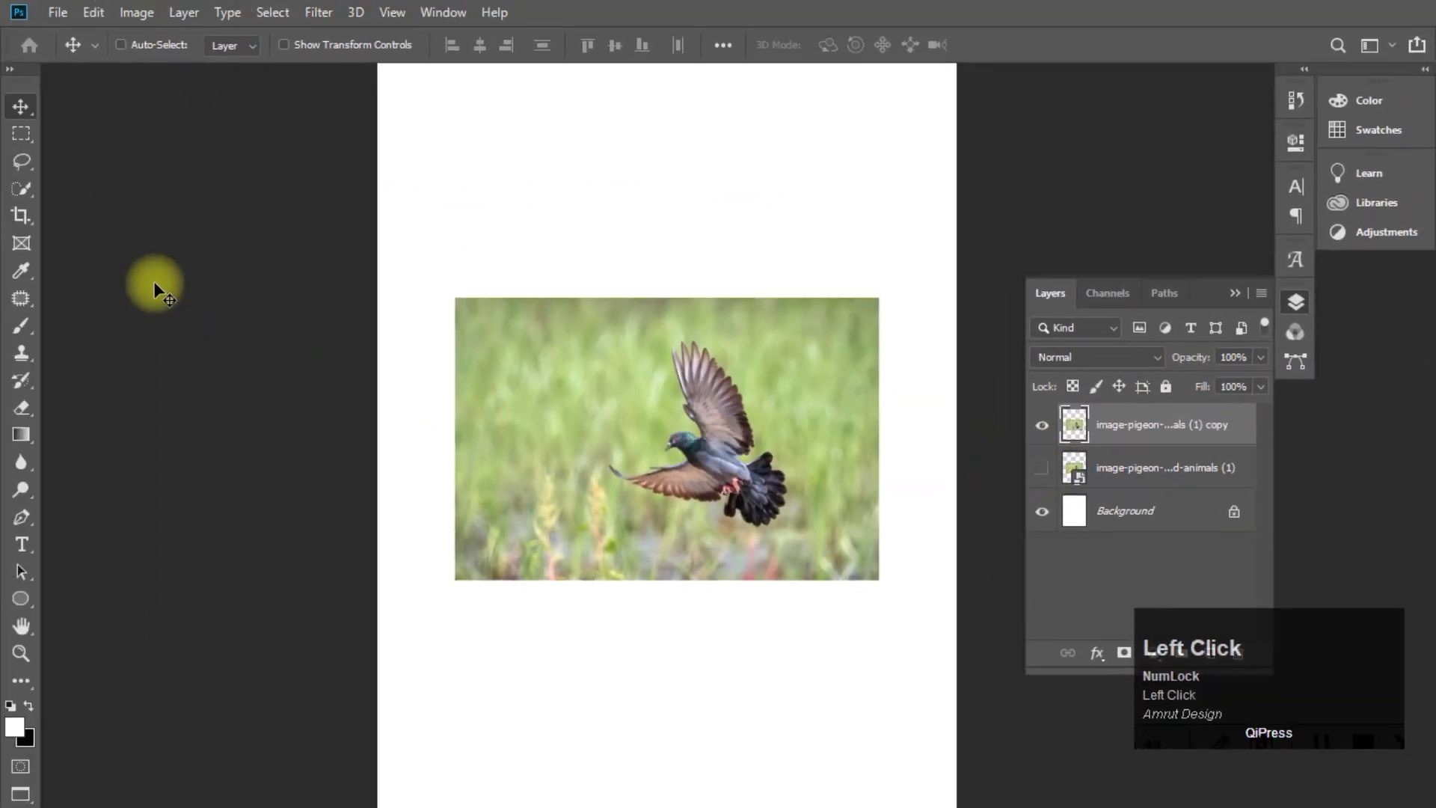
Select the pigeon on the rasterized copy using the Quick Selection tool's Select Subject option
click(29, 184)
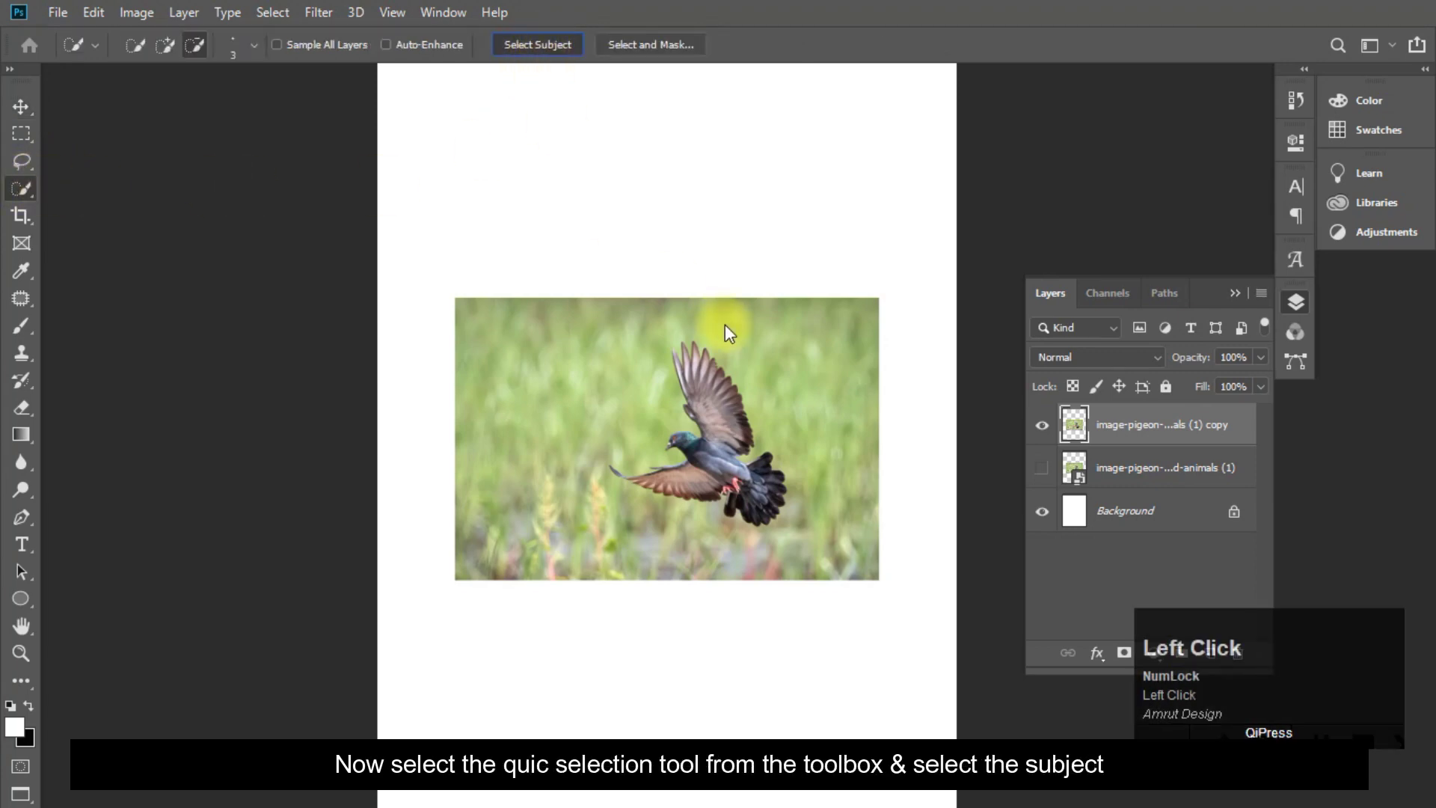
alt+scroll(724, 323, up, 10)
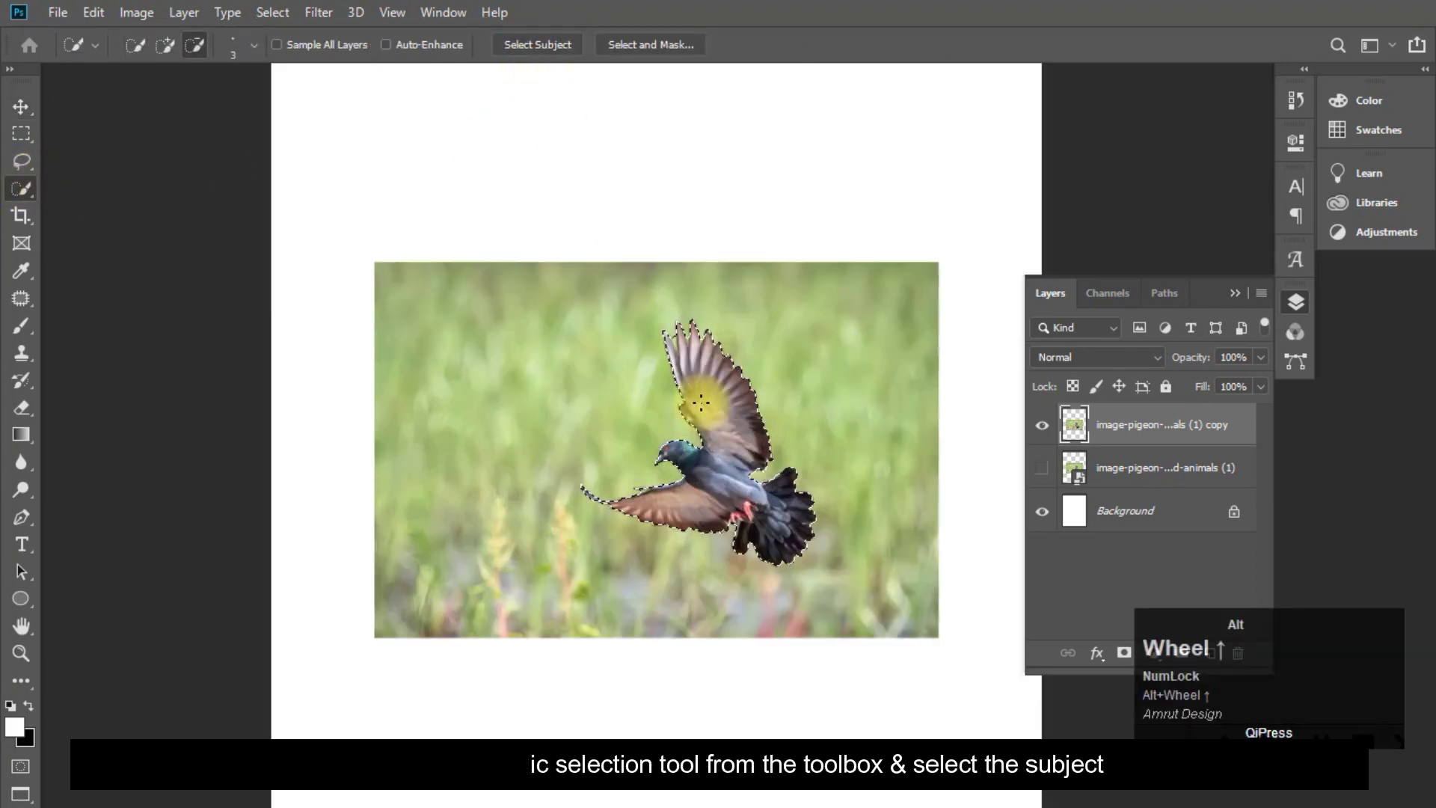
alt+scroll(602, 196, up, 4)
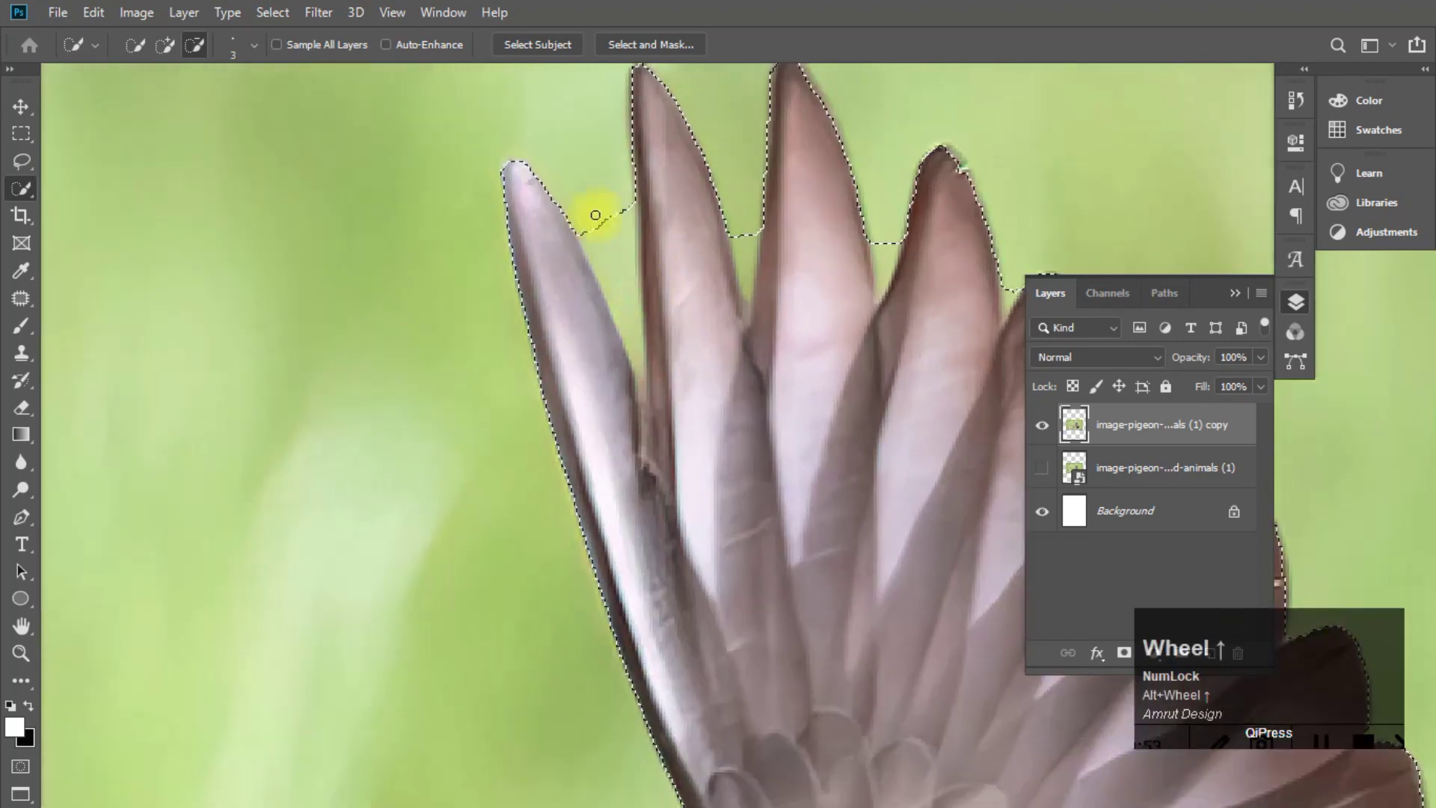
Subtract the background gap between the raised wing's first two feathers and restore the first feather to the selection
alt+drag(632, 347, 629, 328)
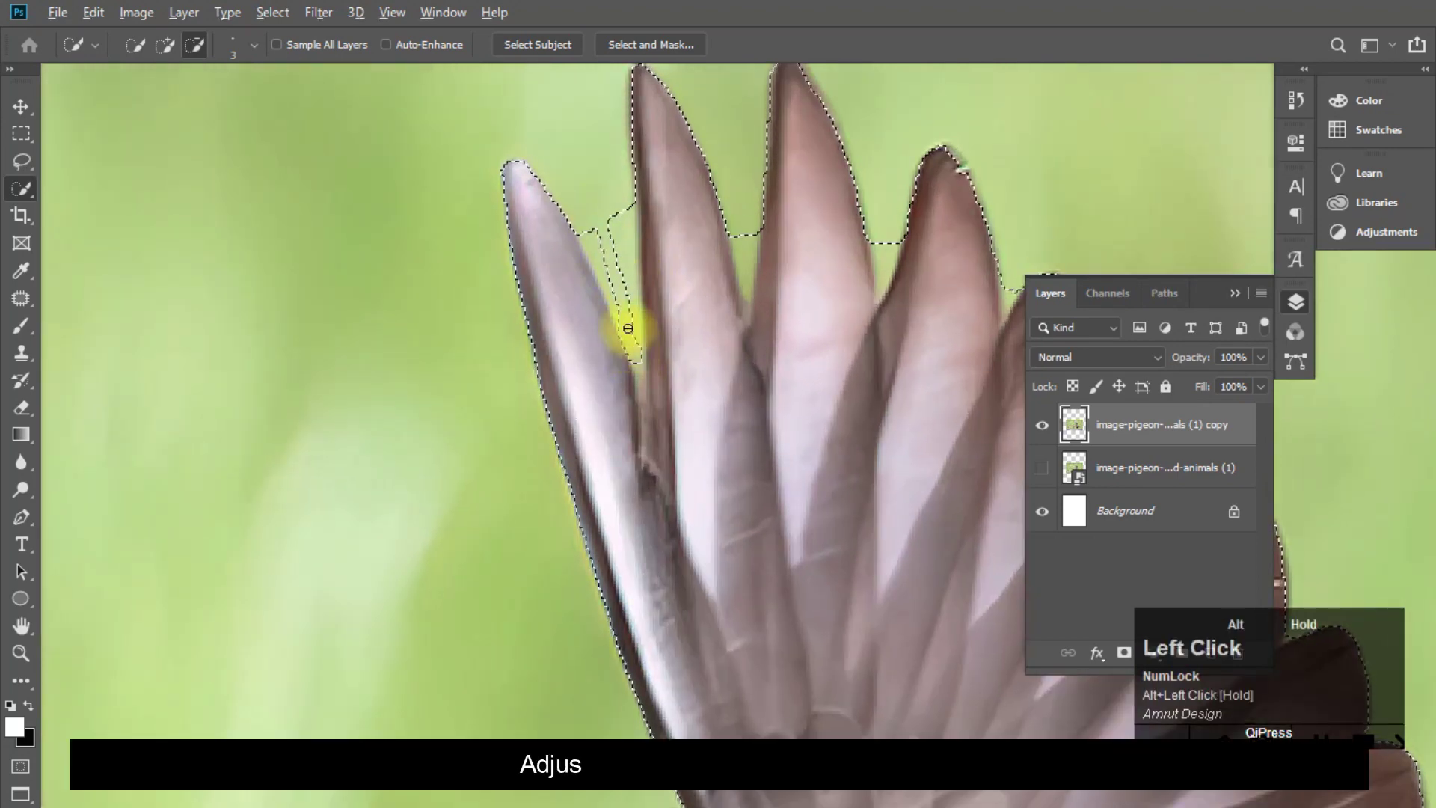
mouse_move(583, 226)
alt+mouse_down()
mouse_move(623, 212)
mouse_move(619, 232)
mouse_move(603, 219)
mouse_move(642, 350)
alt+mouse_up()
shift+drag(609, 456, 584, 370)
shift+drag(554, 294, 595, 446)
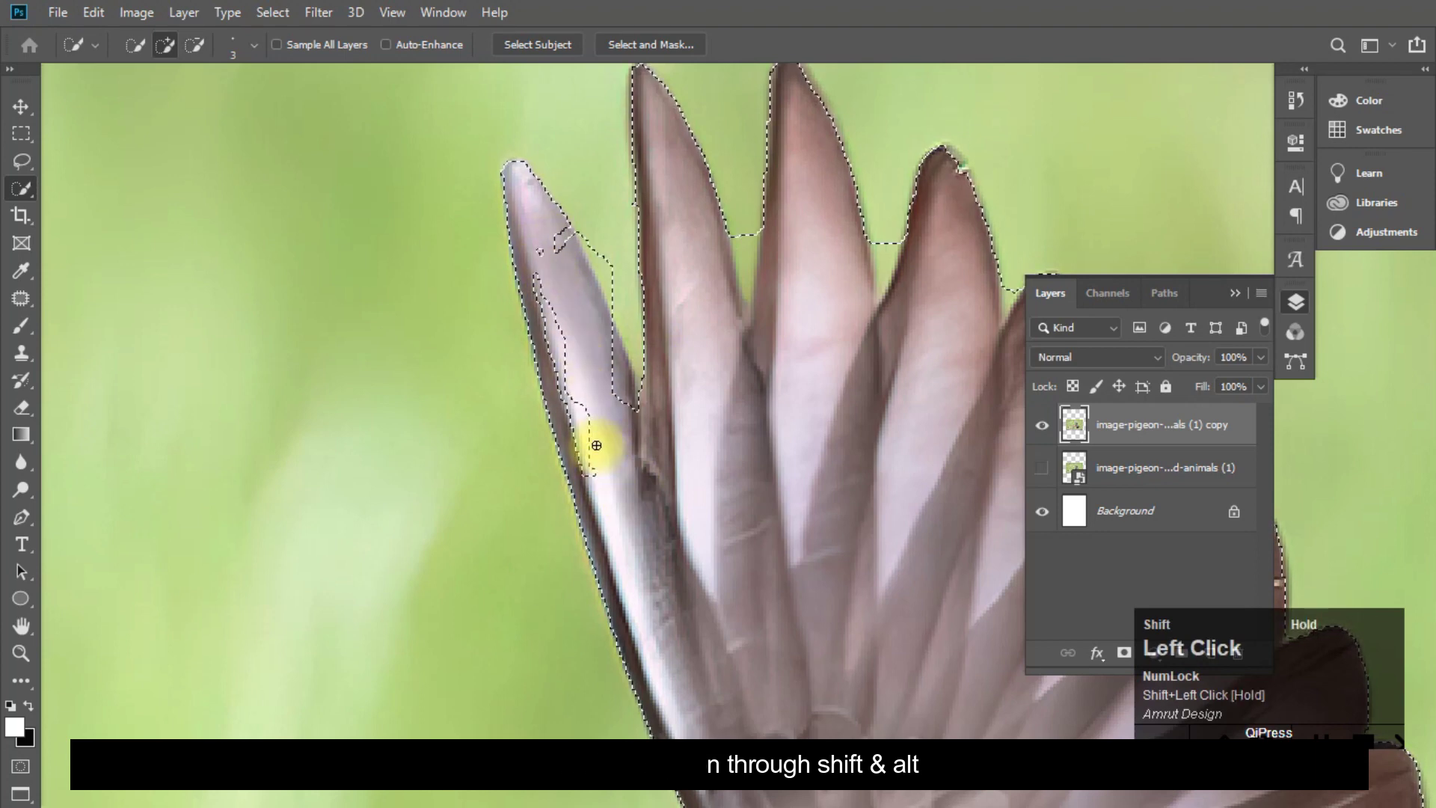
shift+drag(565, 363, 539, 300)
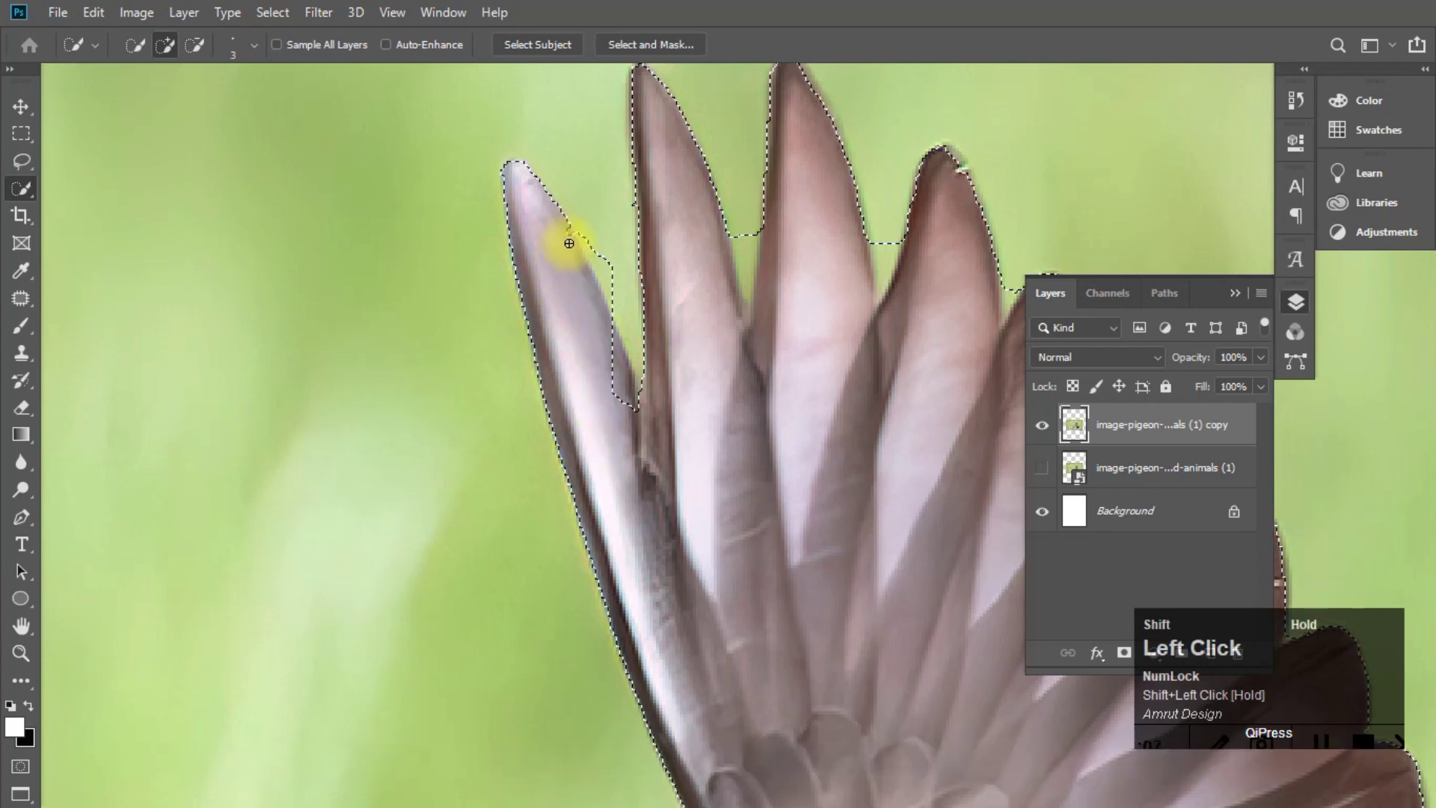
mouse_move(569, 243)
shift+mouse_down()
mouse_move(644, 336)
mouse_move(595, 361)
shift+mouse_up()
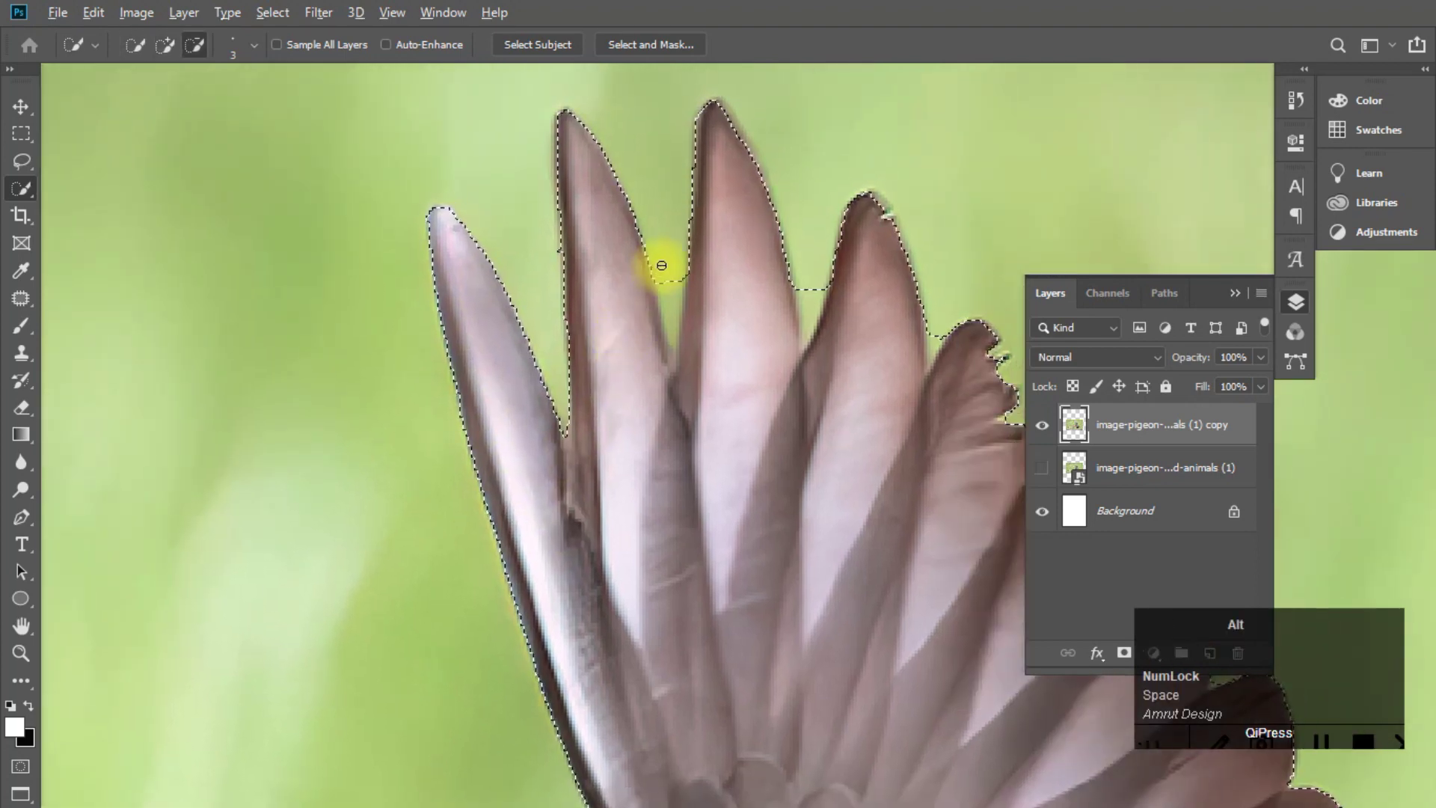
Subtract the background gaps between the second, third, fourth and fifth feather tips of the raised wing from the selection
mouse_move(662, 266)
alt+mouse_down()
mouse_move(682, 361)
mouse_move(676, 337)
mouse_move(733, 349)
mouse_move(633, 310)
alt+mouse_up()
alt+drag(698, 235, 697, 297)
alt+click(705, 253)
alt+click(689, 244)
drag(783, 346, 604, 268)
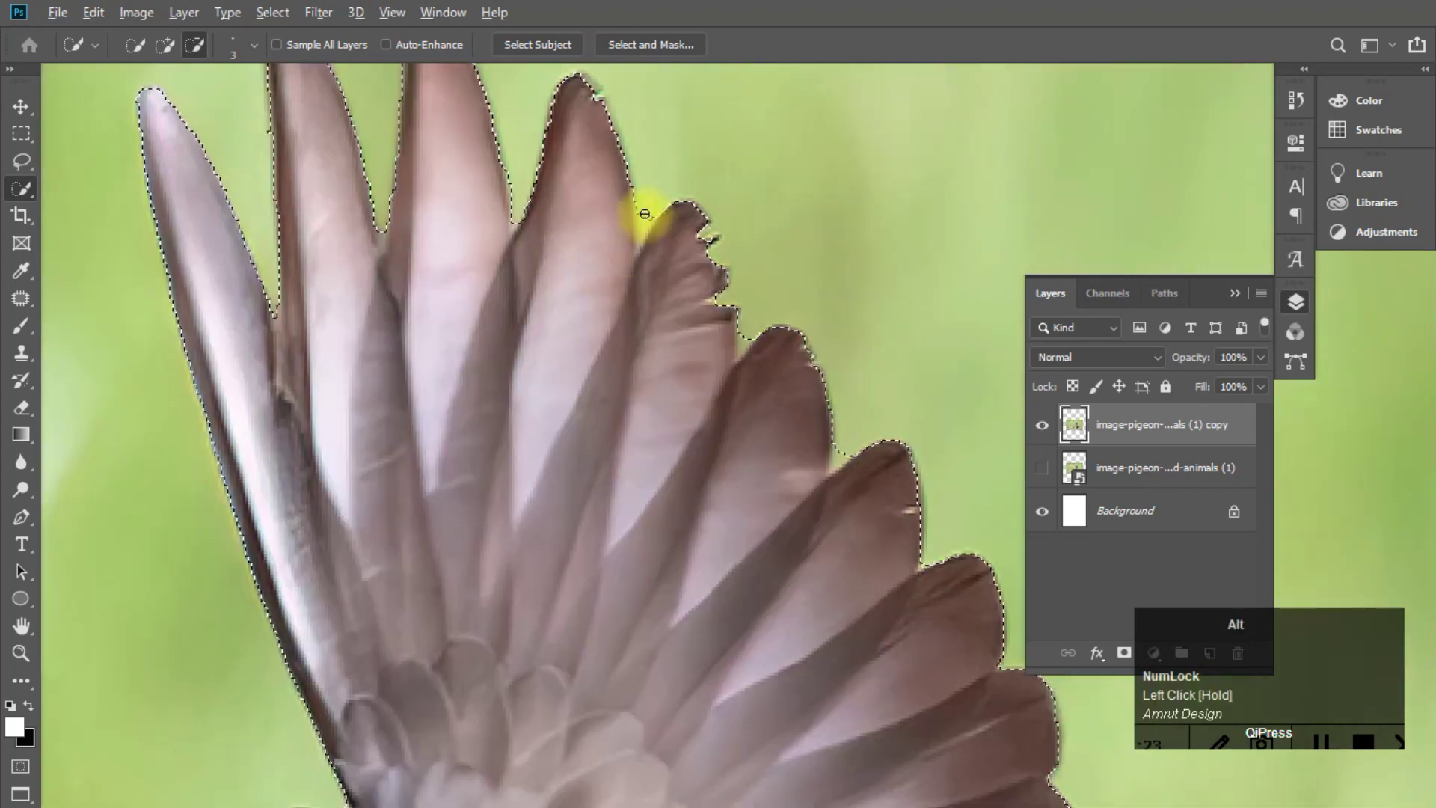
alt+drag(645, 214, 641, 238)
Subtract the small background notches between the feathers along the raised wing's rear edge from the selection
drag(695, 308, 619, 253)
scroll(641, 243, up, 2)
mouse_move(643, 305)
mouse_down()
mouse_move(634, 286)
mouse_move(650, 290)
mouse_up()
drag(688, 377, 619, 214)
mouse_move(722, 269)
alt+mouse_down()
mouse_move(721, 294)
mouse_move(695, 305)
alt+mouse_up()
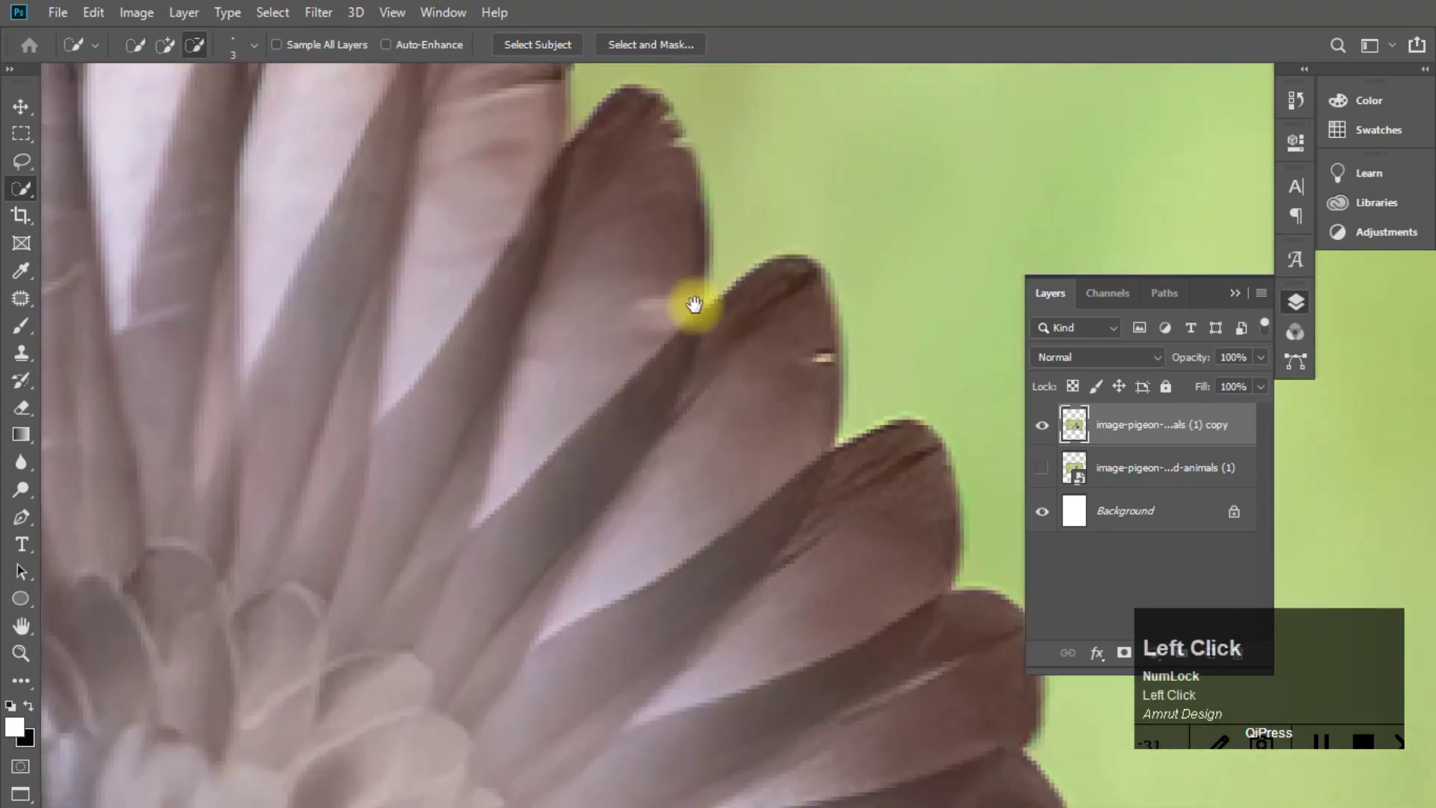
scroll(651, 254, down, 2)
drag(609, 204, 641, 295)
alt+drag(743, 391, 689, 371)
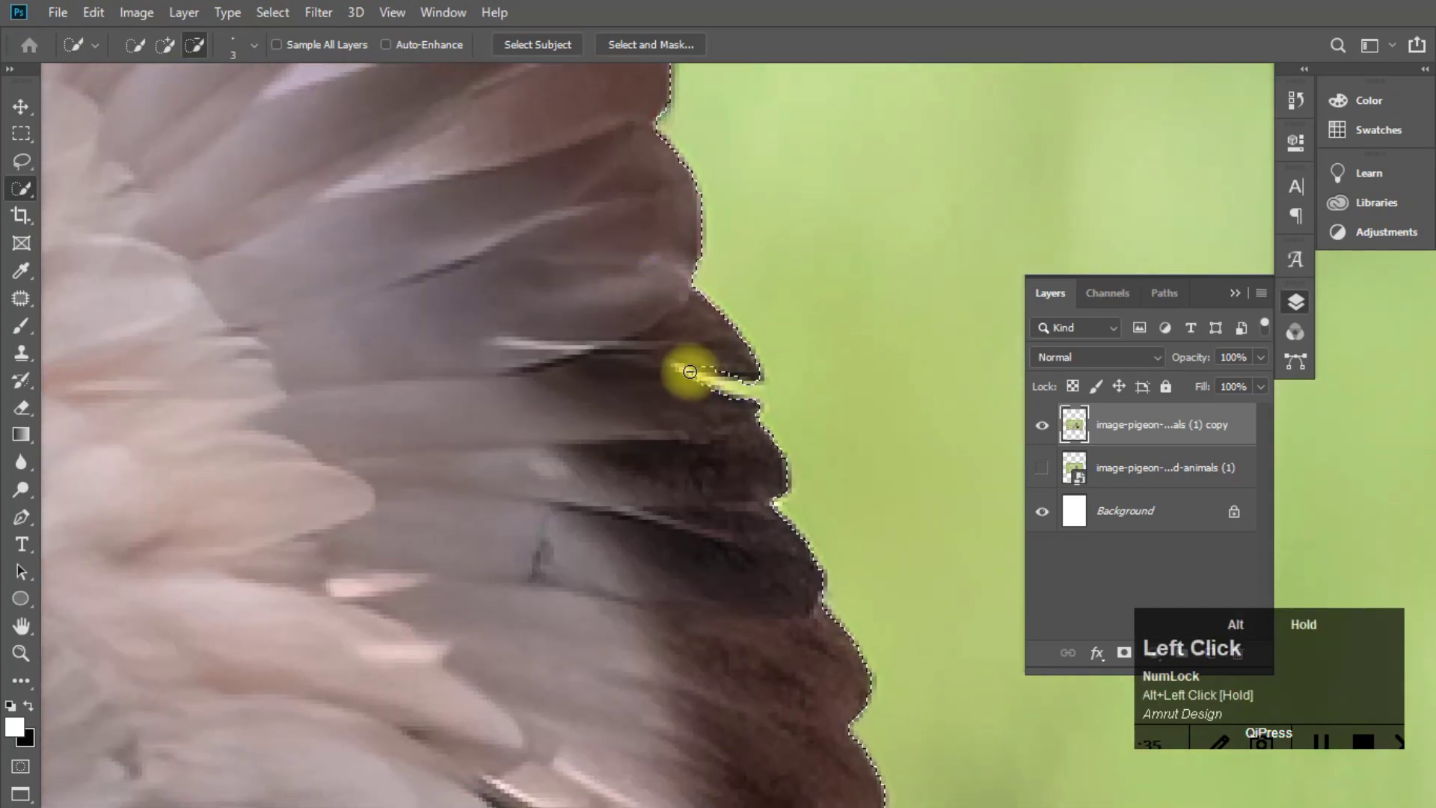
mouse_move(743, 448)
mouse_down()
mouse_move(580, 270)
mouse_move(628, 269)
mouse_up()
mouse_move(746, 385)
alt+mouse_down()
mouse_move(762, 409)
mouse_move(647, 307)
mouse_move(629, 258)
alt+mouse_up()
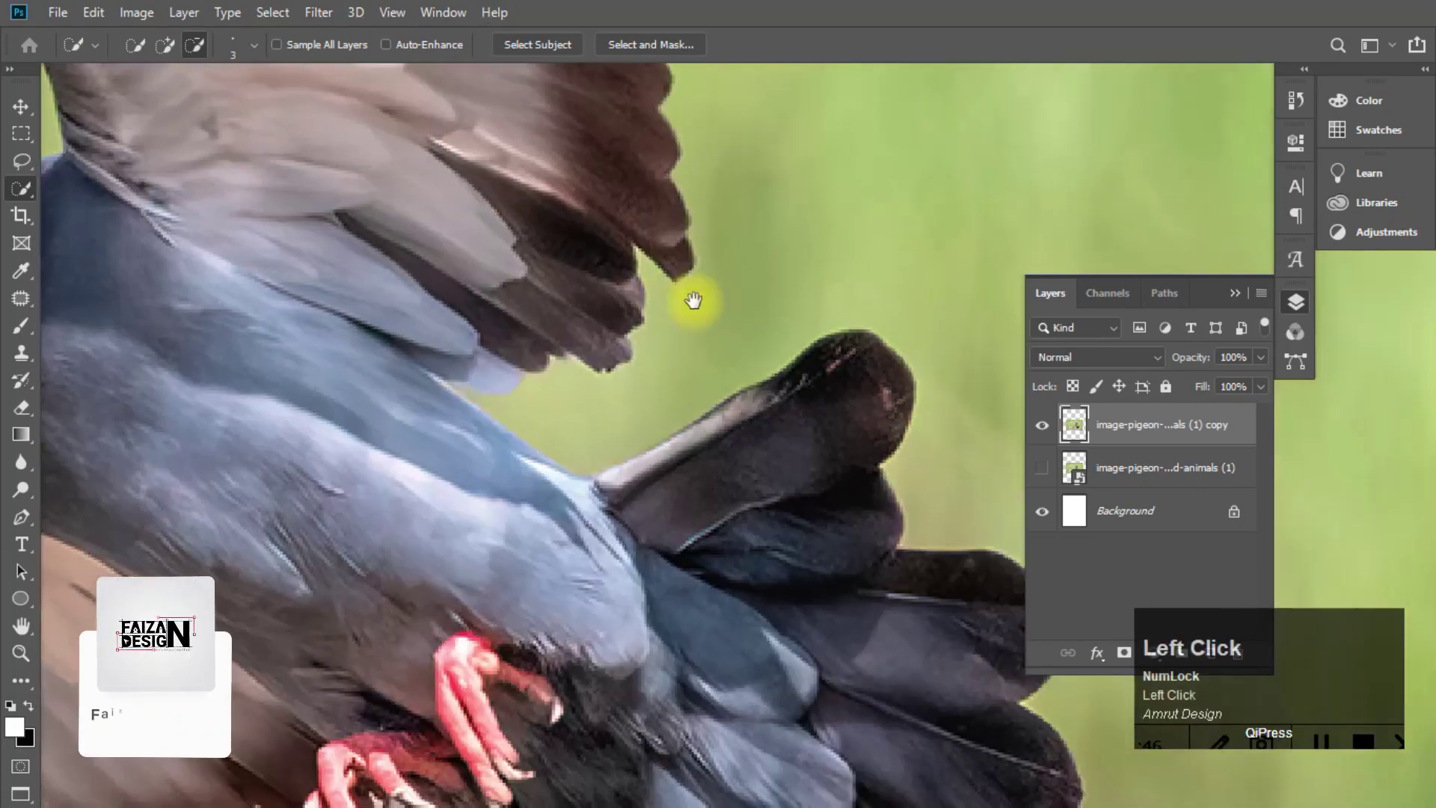
Subtract the leftover background around the tail feathers and beside the claws from the selection
scroll(887, 452, up, 3)
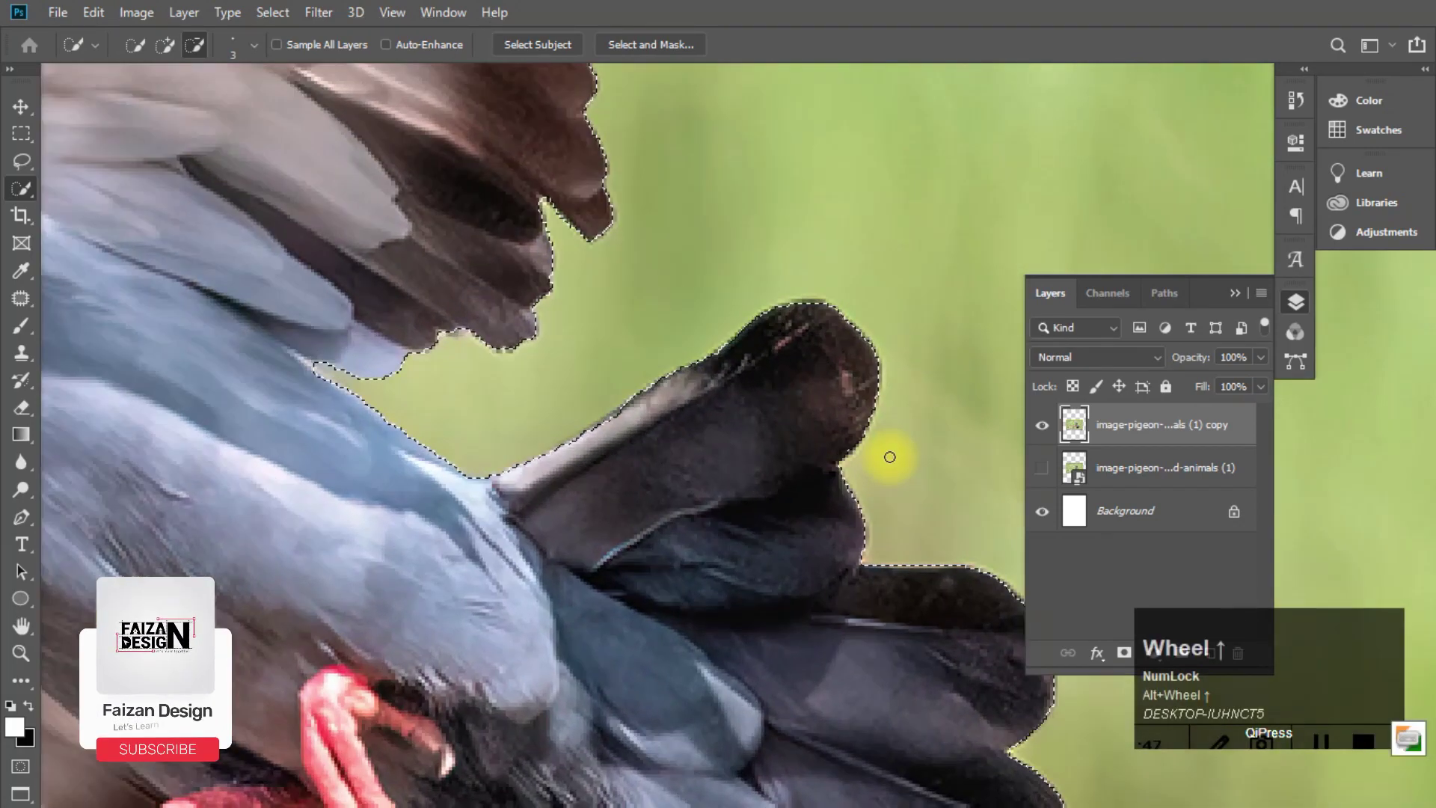
drag(638, 311, 593, 378)
alt+scroll(620, 583, up, 2)
alt+scroll(621, 583, up, 2)
alt+click(611, 555)
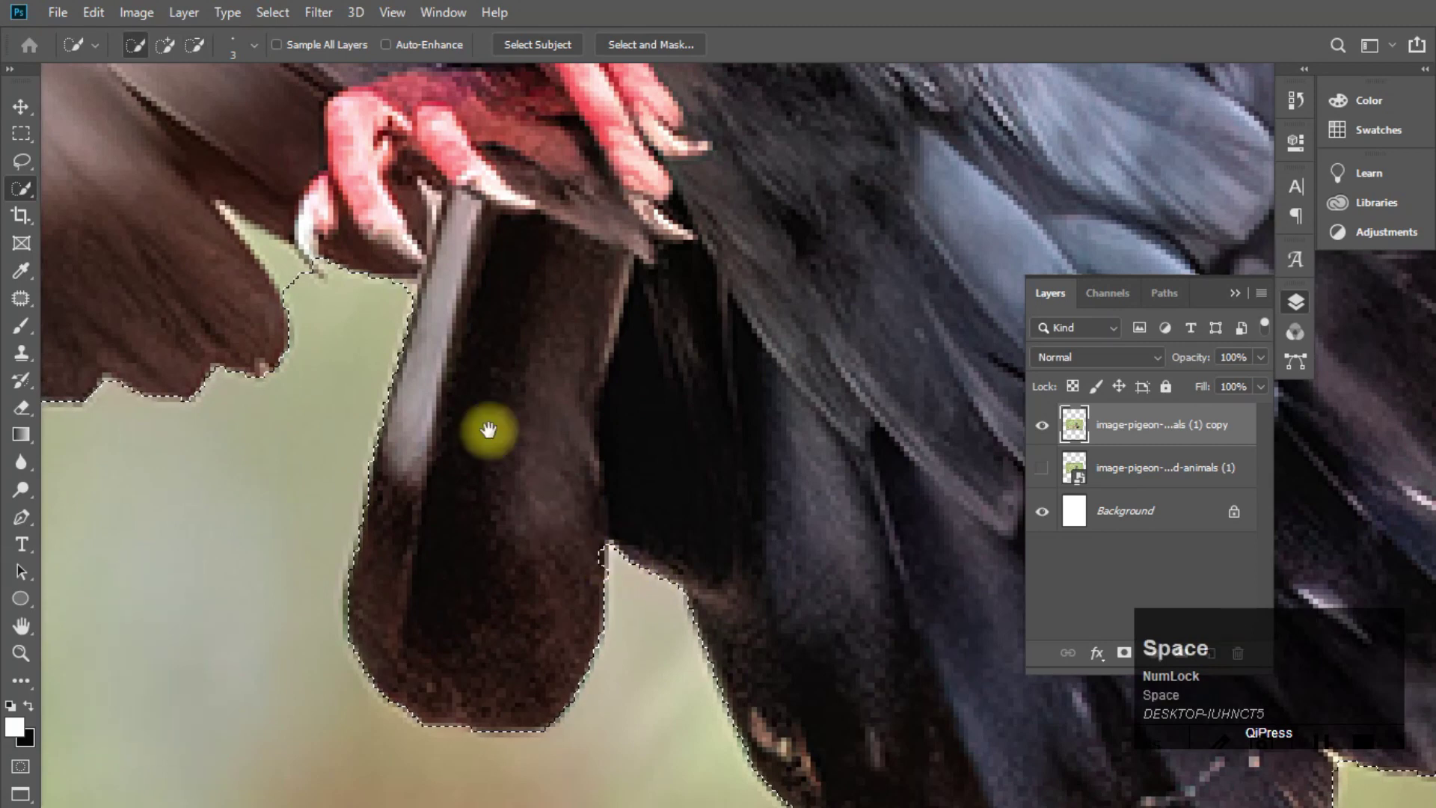
drag(486, 430, 563, 467)
drag(489, 388, 699, 454)
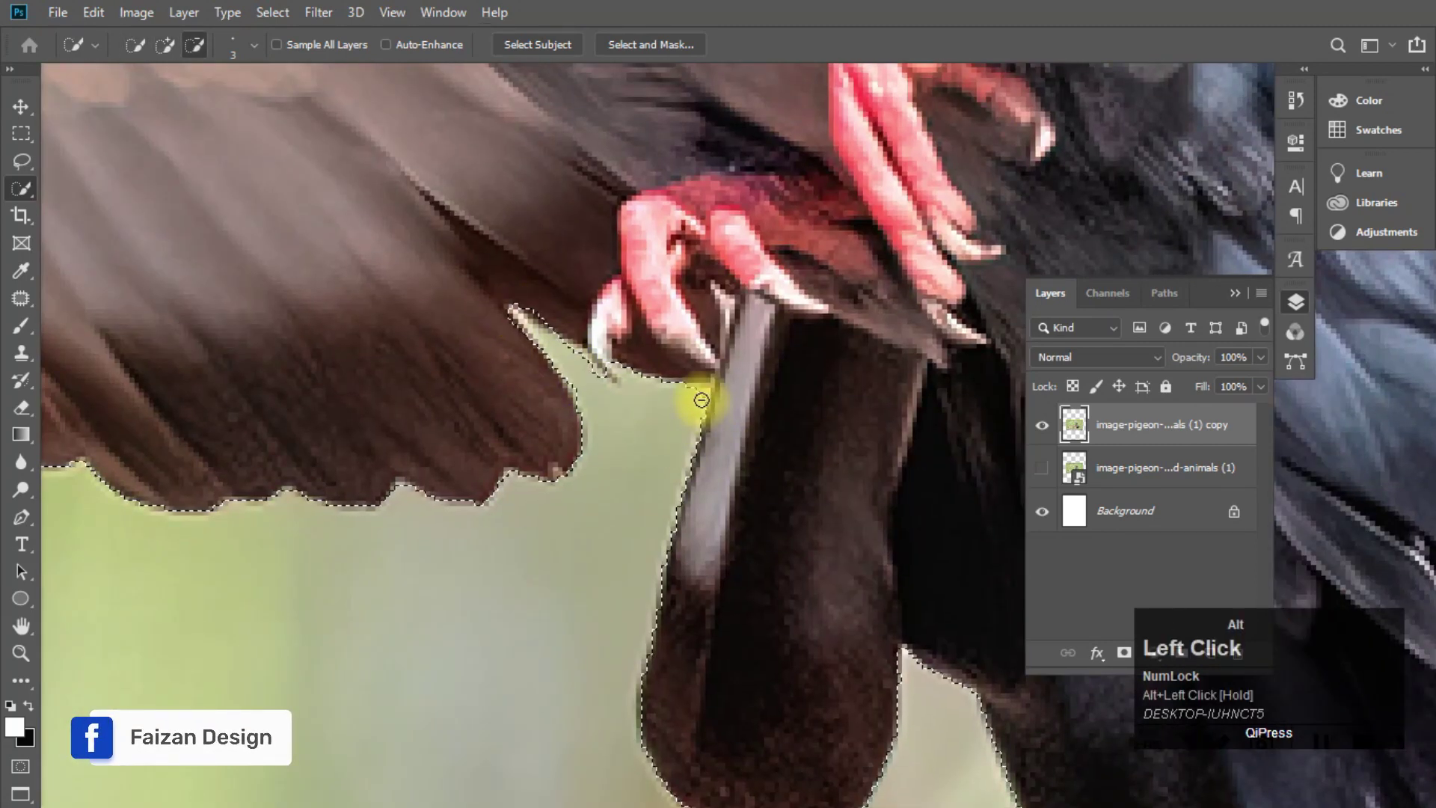
Add the thin front edge and curved tip of the lower wing to the selection
mouse_move(676, 419)
mouse_down()
mouse_move(865, 384)
mouse_move(726, 371)
mouse_move(810, 490)
mouse_move(913, 474)
mouse_move(522, 392)
mouse_move(545, 374)
mouse_up()
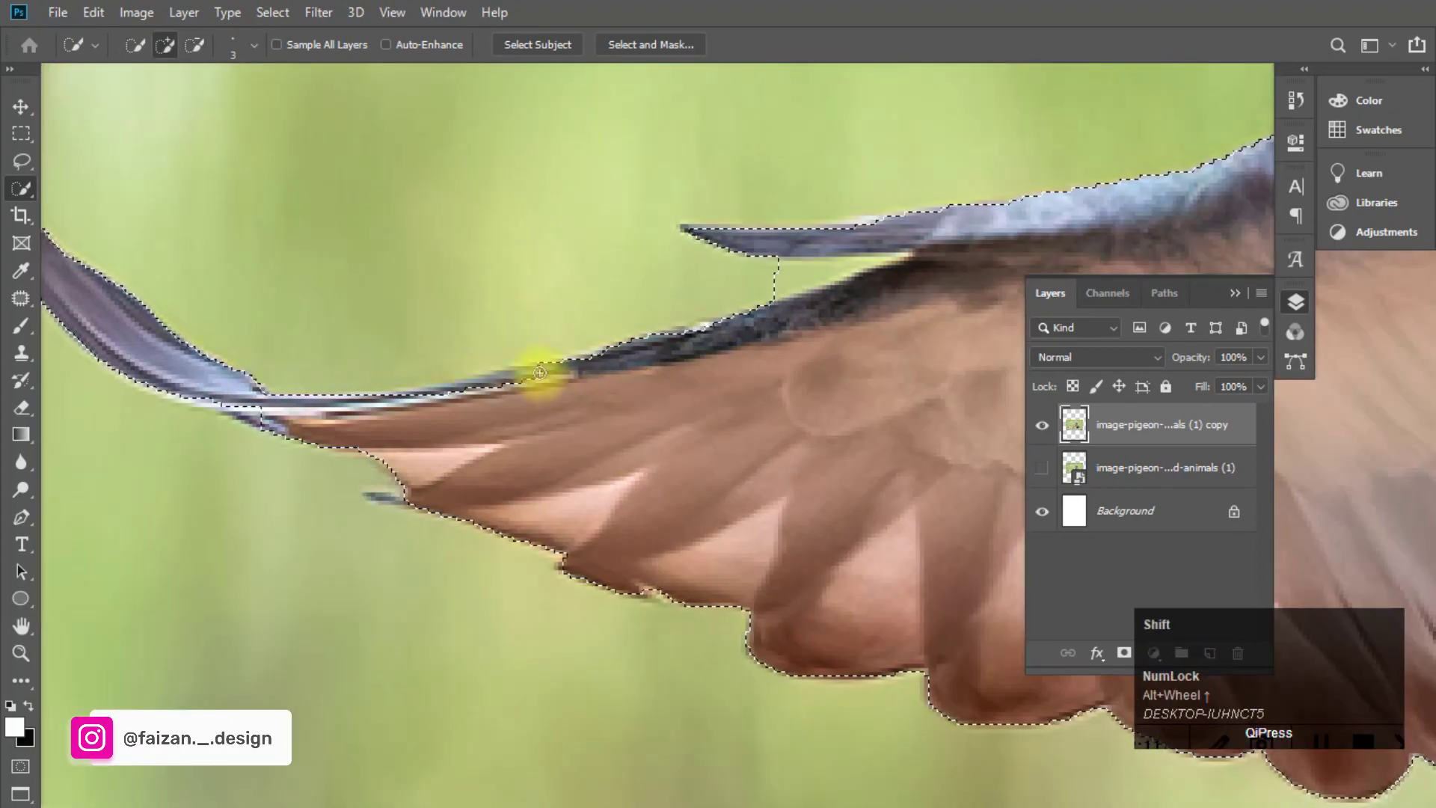
shift+click(406, 400)
mouse_move(392, 401)
mouse_down()
mouse_move(770, 330)
mouse_move(711, 324)
mouse_move(743, 337)
mouse_up()
shift+click(232, 408)
drag(233, 407, 419, 428)
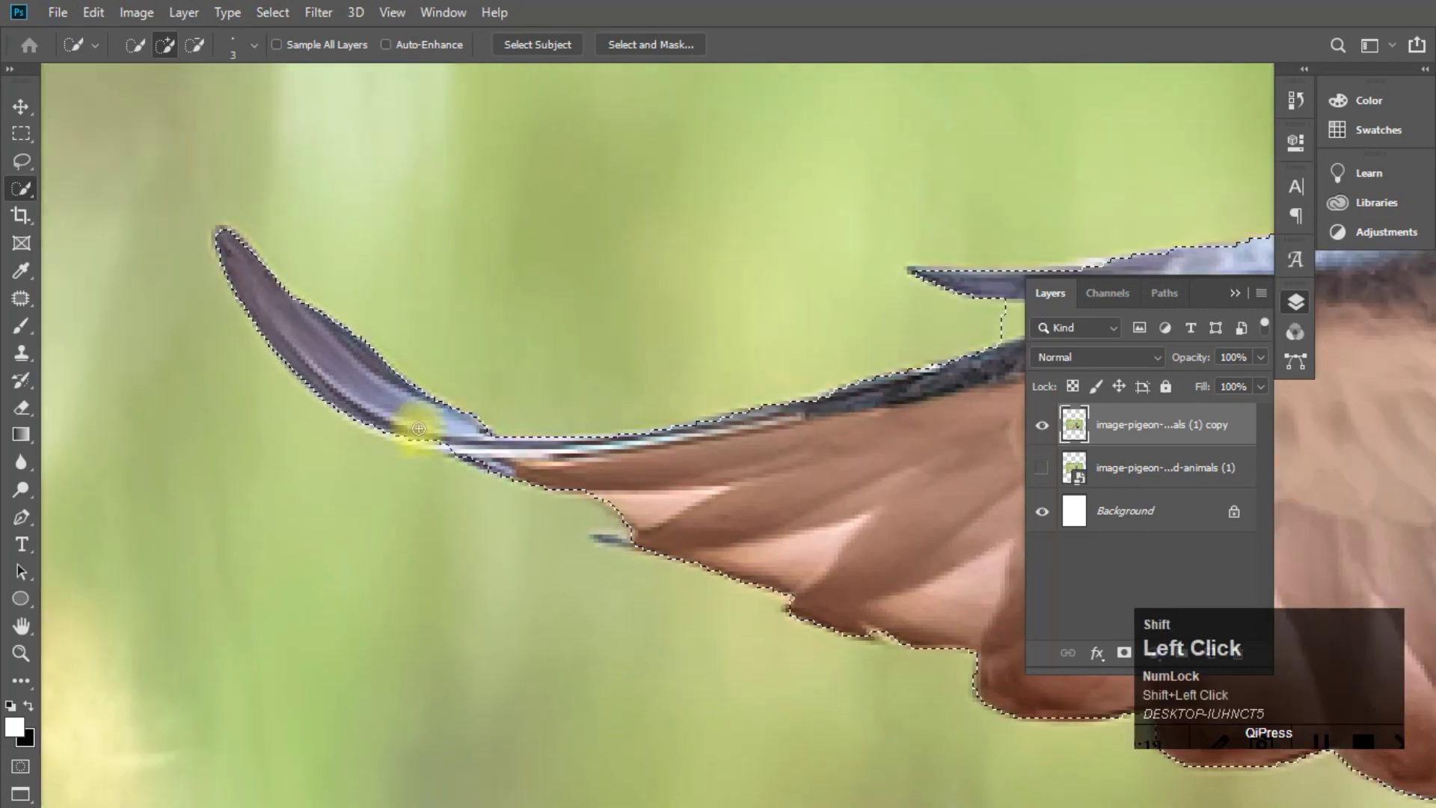
Subtract the background wedge between the short pointed feather and the lower wing, and touch up the wing edge selection
drag(946, 419, 474, 439)
alt+click(550, 343)
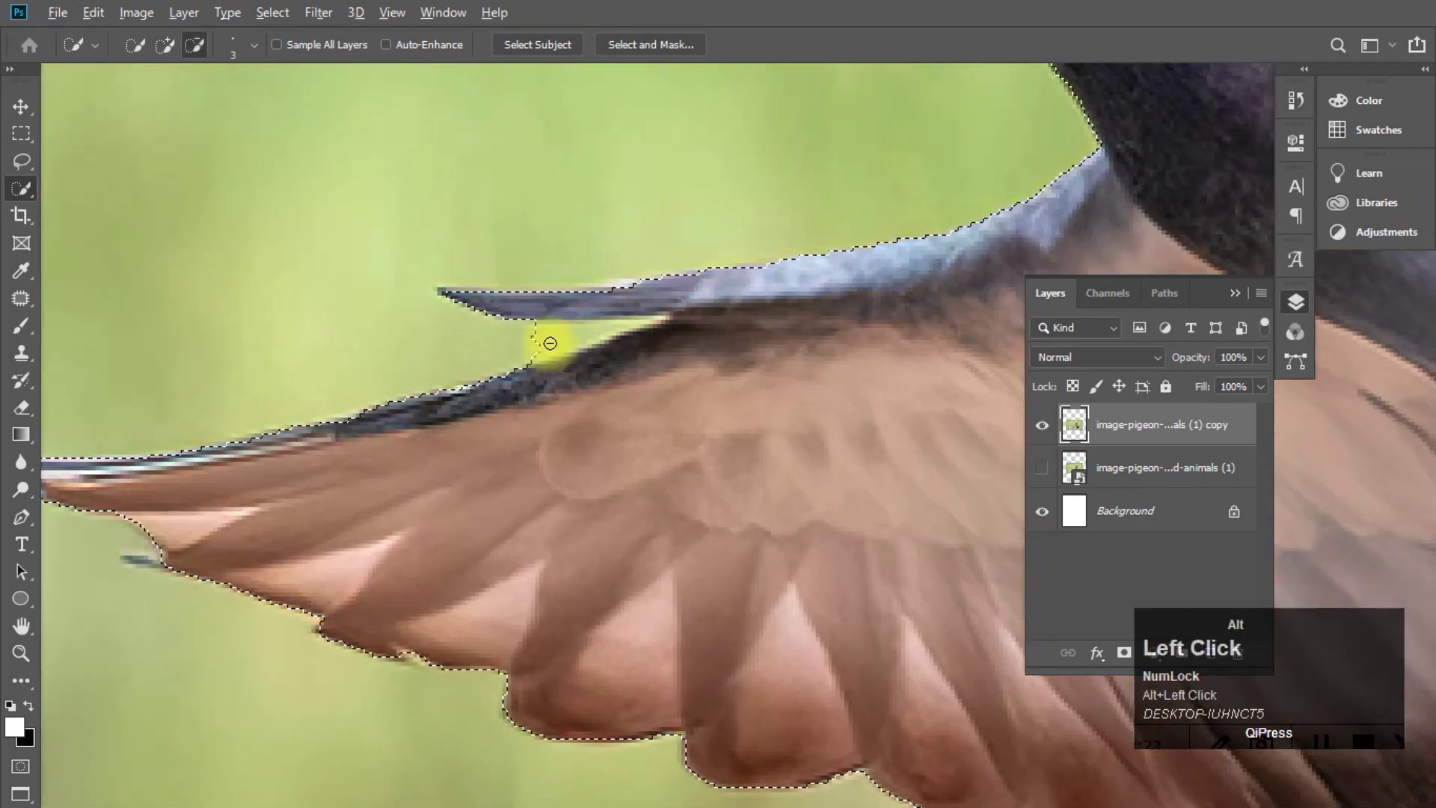
mouse_move(619, 328)
mouse_down()
mouse_move(507, 336)
mouse_move(657, 368)
mouse_move(629, 327)
mouse_move(610, 361)
mouse_move(545, 373)
mouse_move(581, 404)
mouse_move(503, 442)
mouse_up()
shift+click(426, 437)
Check the selection around the head and raised wing, and turn it into a layer mask on the pigeon copy
scroll(532, 416, down, 4)
scroll(540, 258, up, 4)
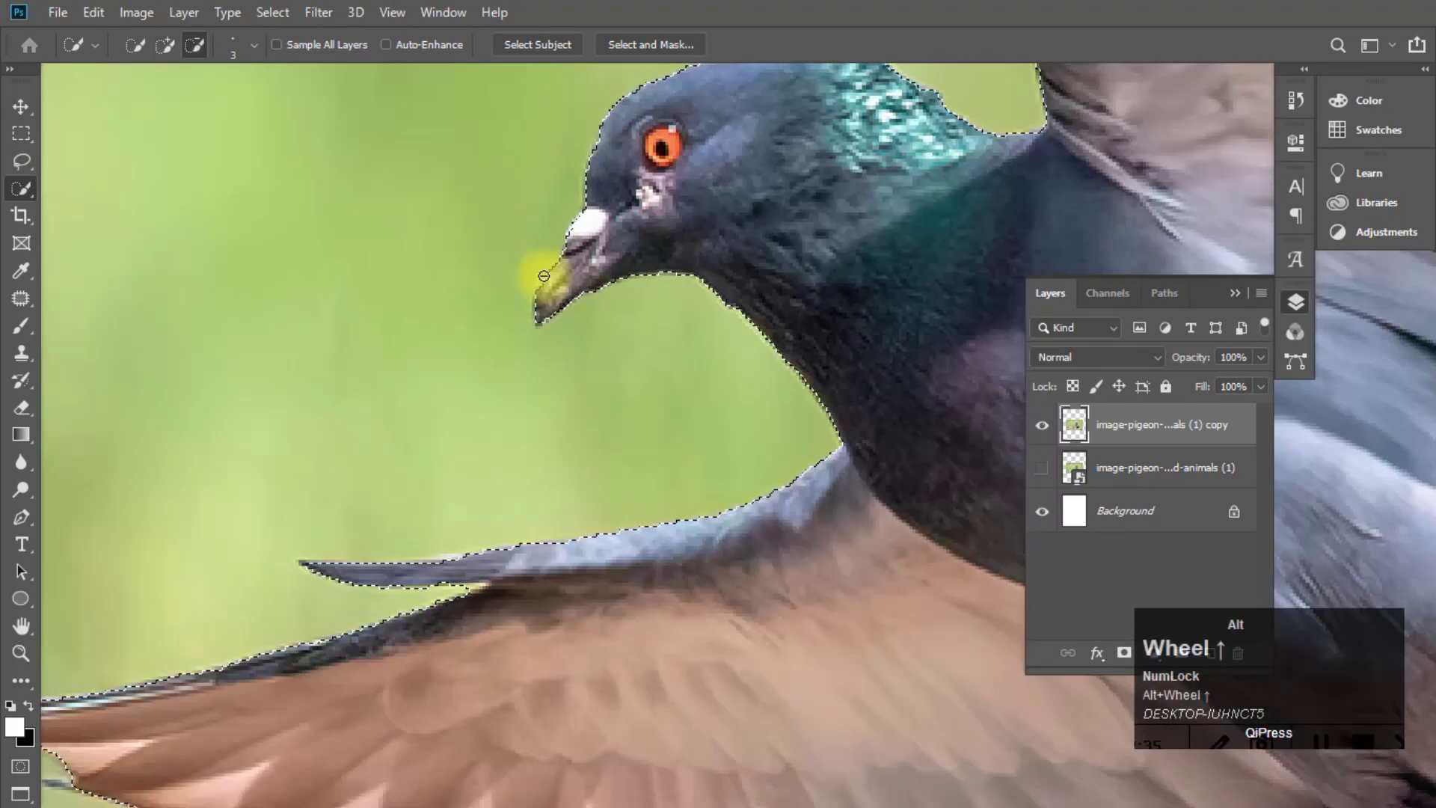
scroll(533, 368, down, 1)
scroll(533, 368, down, 3)
scroll(529, 230, up, 4)
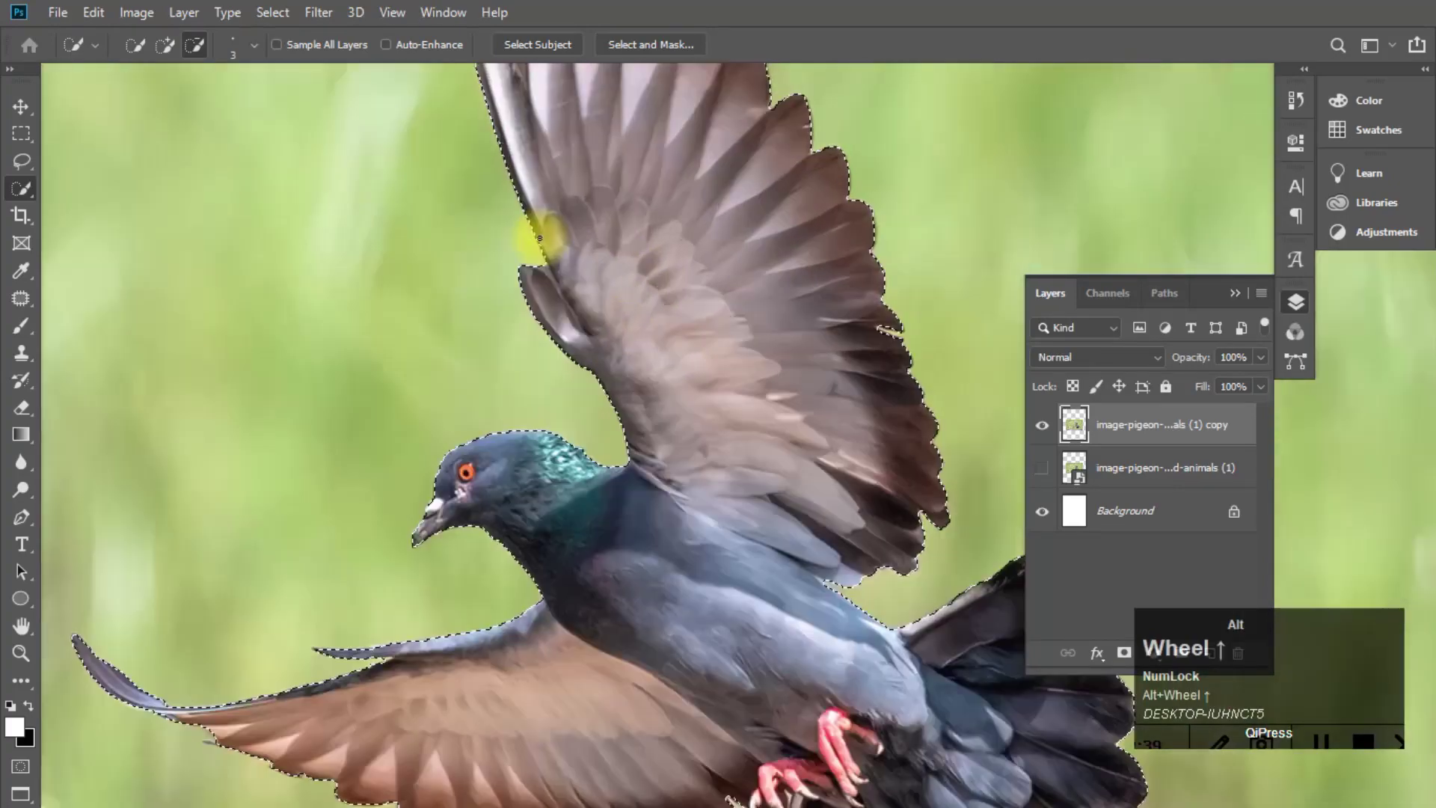
drag(600, 306, 638, 538)
scroll(650, 290, down, 4)
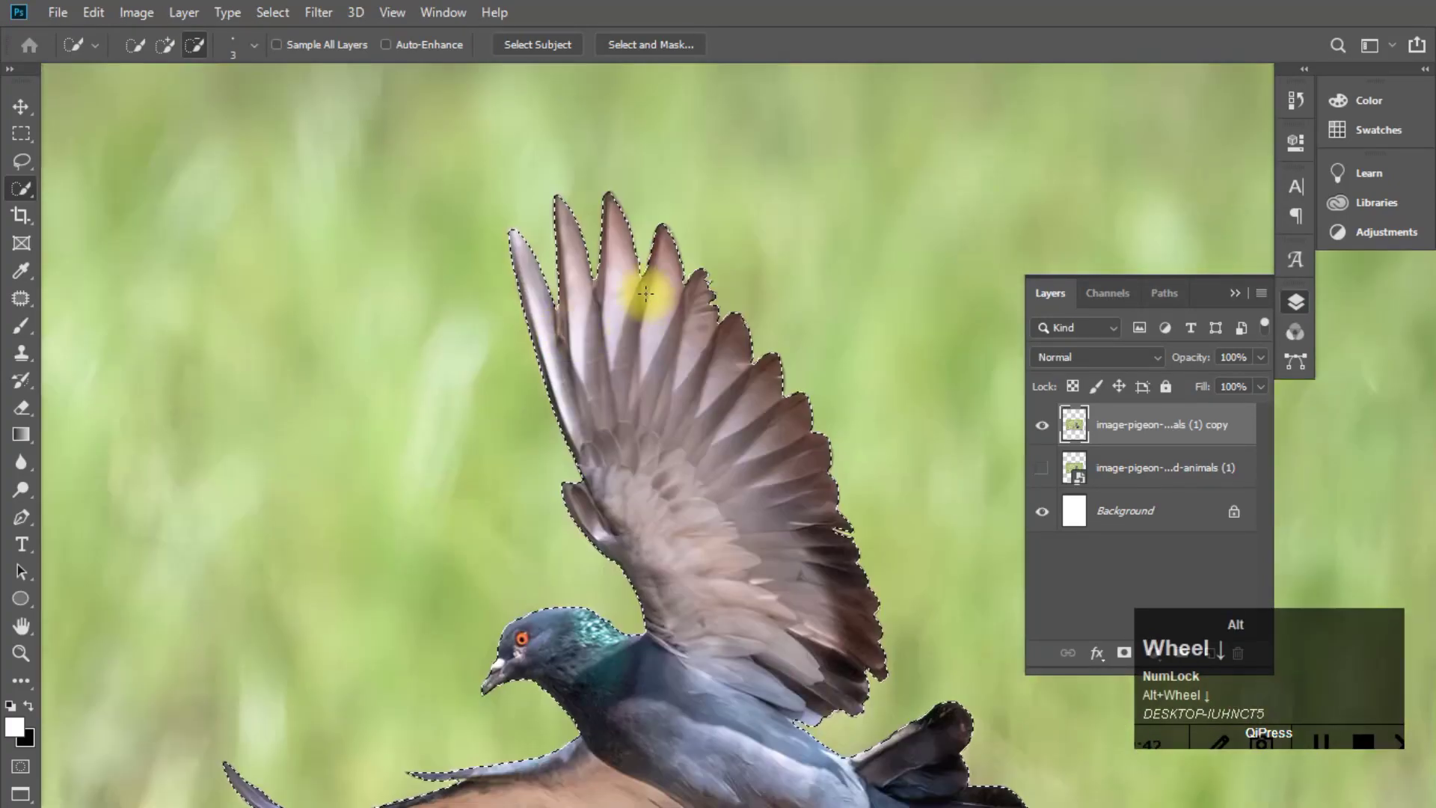
click(1124, 652)
scroll(745, 460, down, 2)
scroll(744, 460, up, 1)
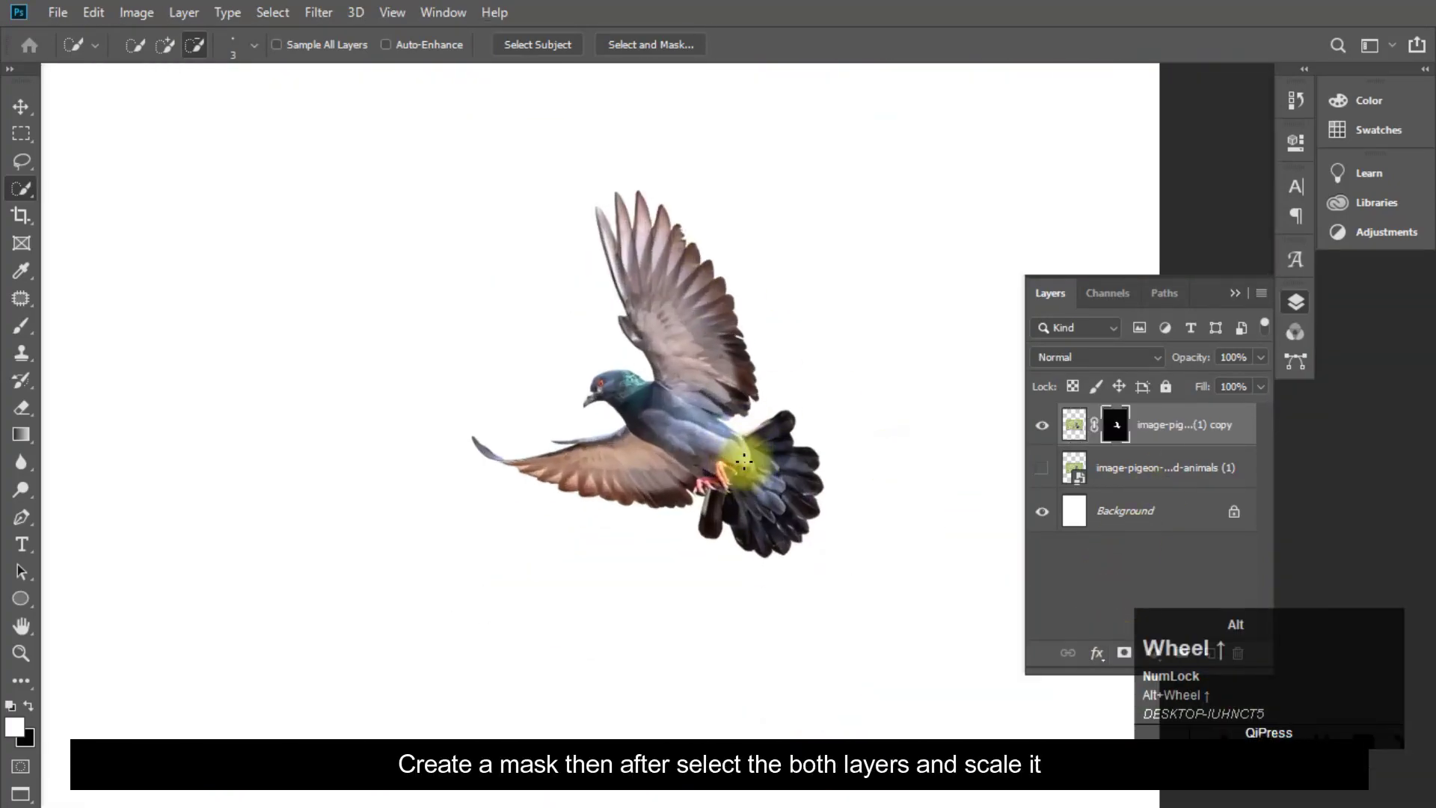
scroll(621, 404, down, 2)
click(15, 104)
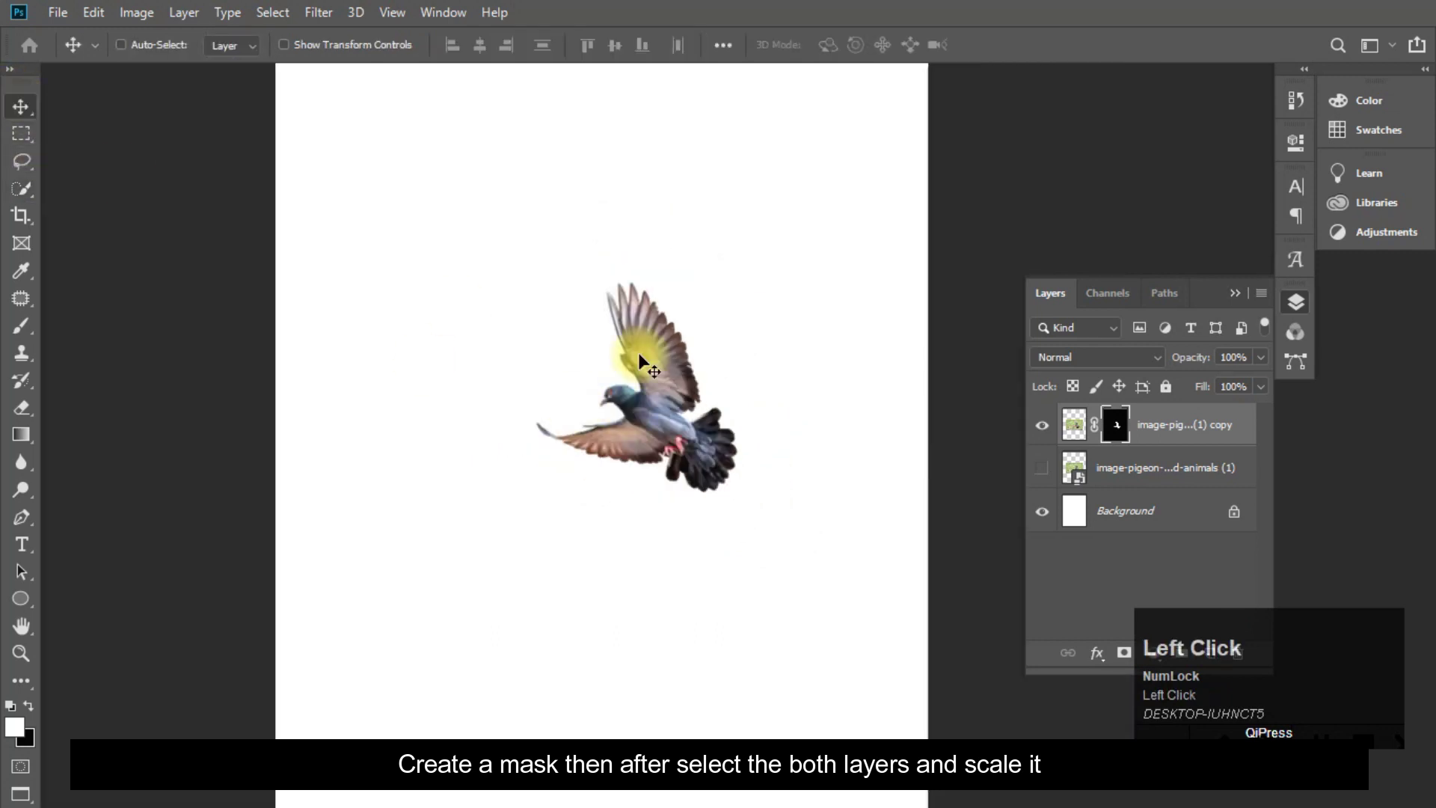
scroll(621, 362, down, 2)
drag(600, 373, 586, 344)
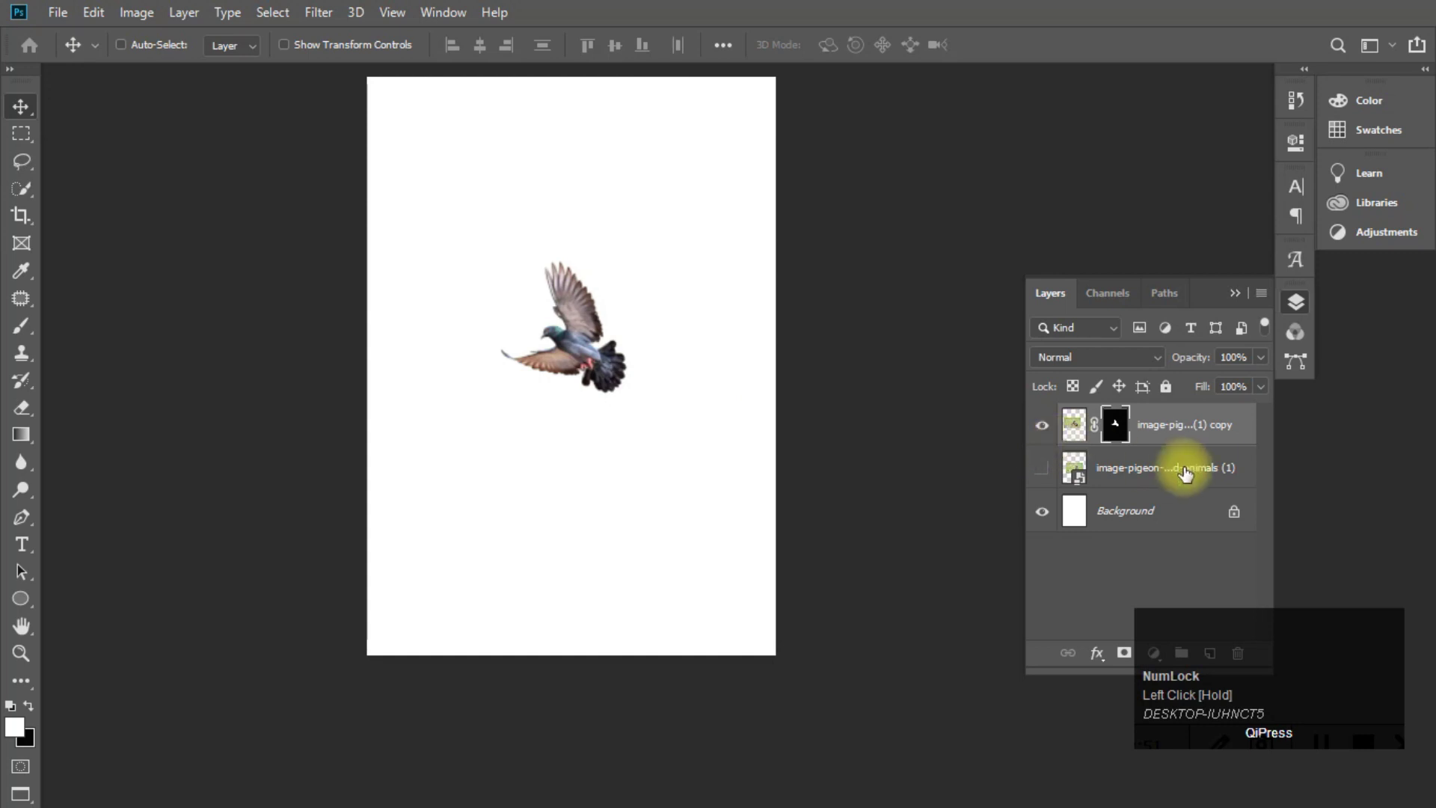
key(ctrl+z)
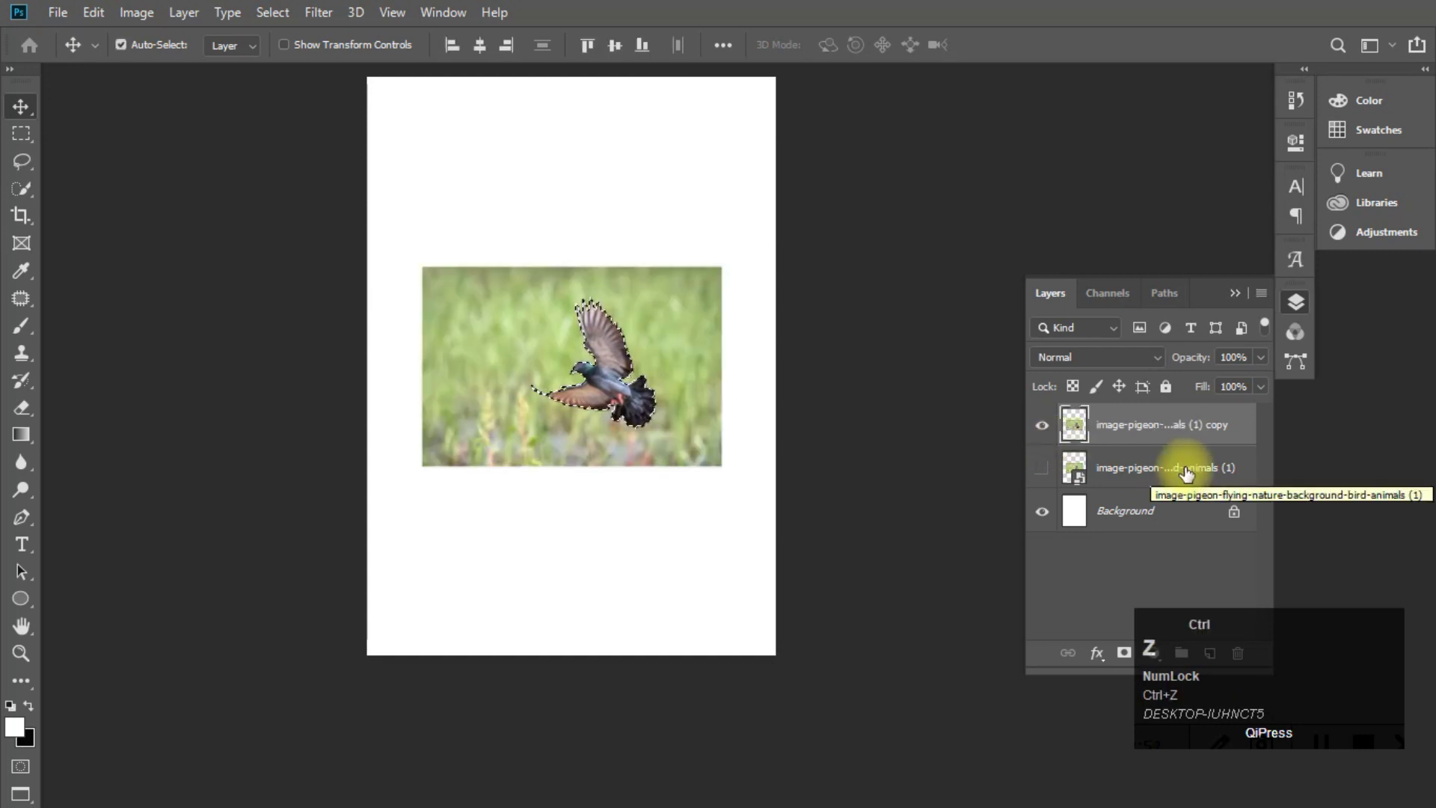
key(ctrl+shift+z)
Show the original pigeon layer and scale it together with the masked copy to 235.94%
scroll(913, 481, up, 1)
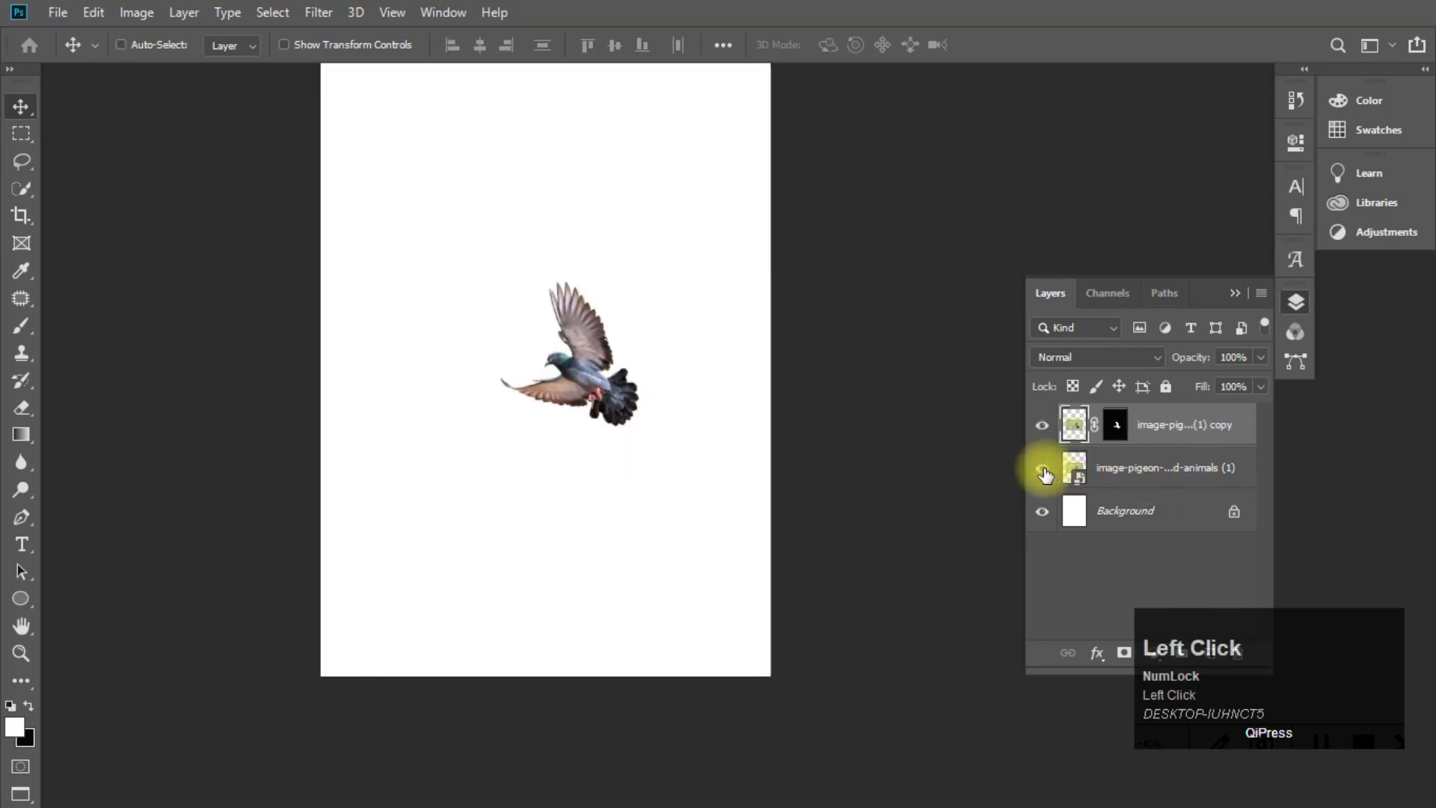
click(1043, 470)
shift+click(1160, 475)
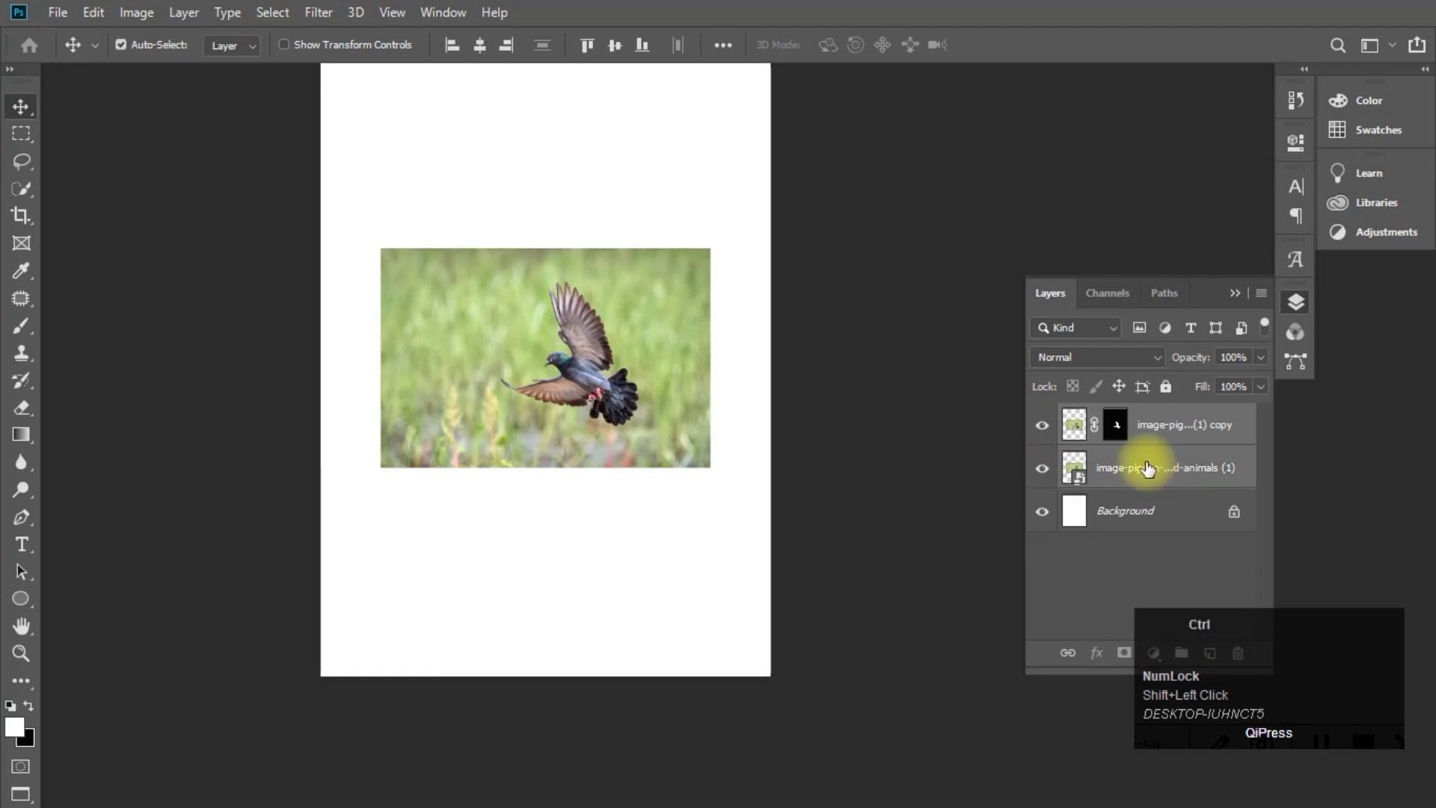
key(ctrl+t)
scroll(705, 476, down, 1)
drag(703, 459, 878, 580)
key(ctrl+z)
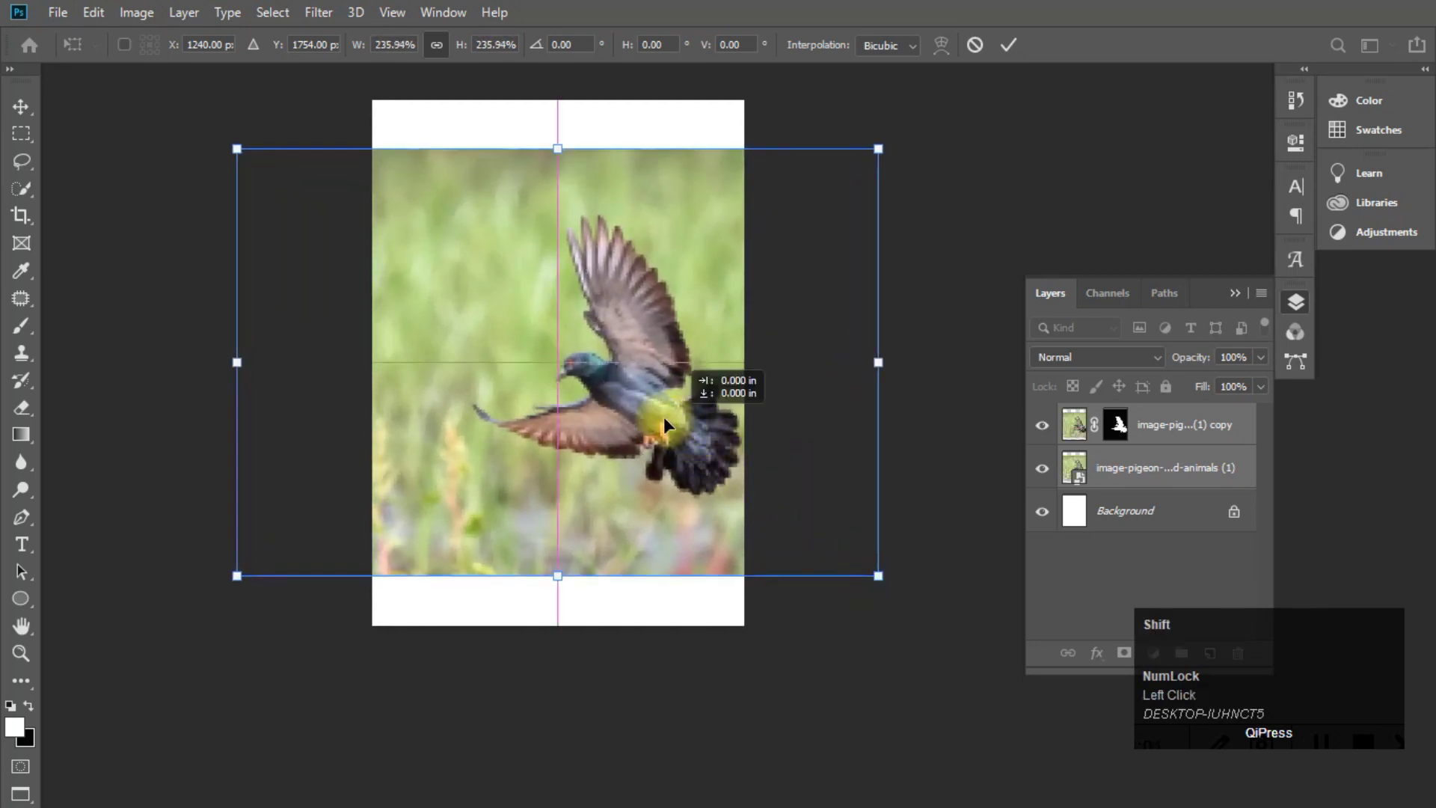
Move both enlarged pigeon layers so the bird sits centred on the page, and hide the original layer
drag(663, 416, 589, 390)
double_click(589, 391)
alt+scroll(589, 390, up, 3)
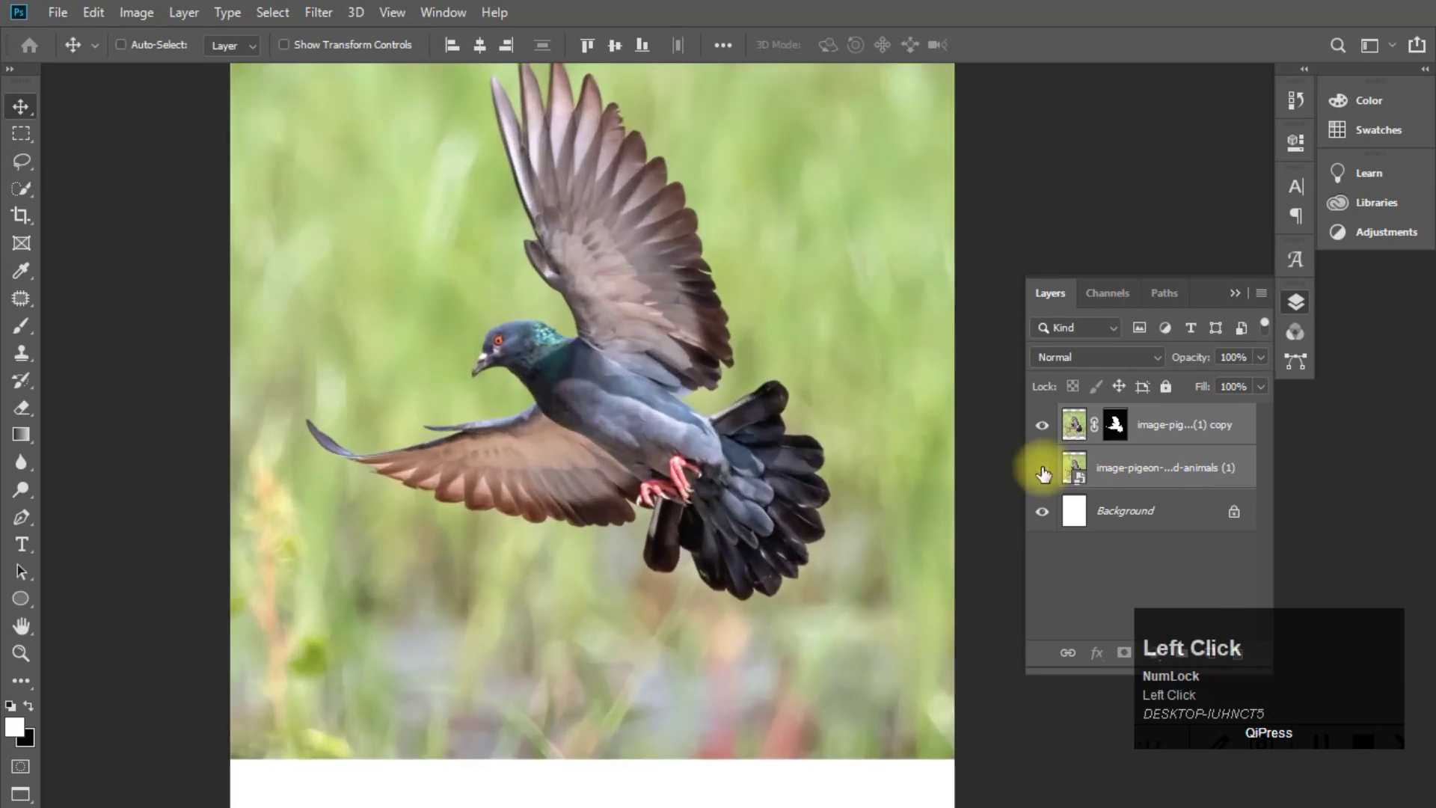
click(1042, 469)
alt+scroll(636, 479, down, 4)
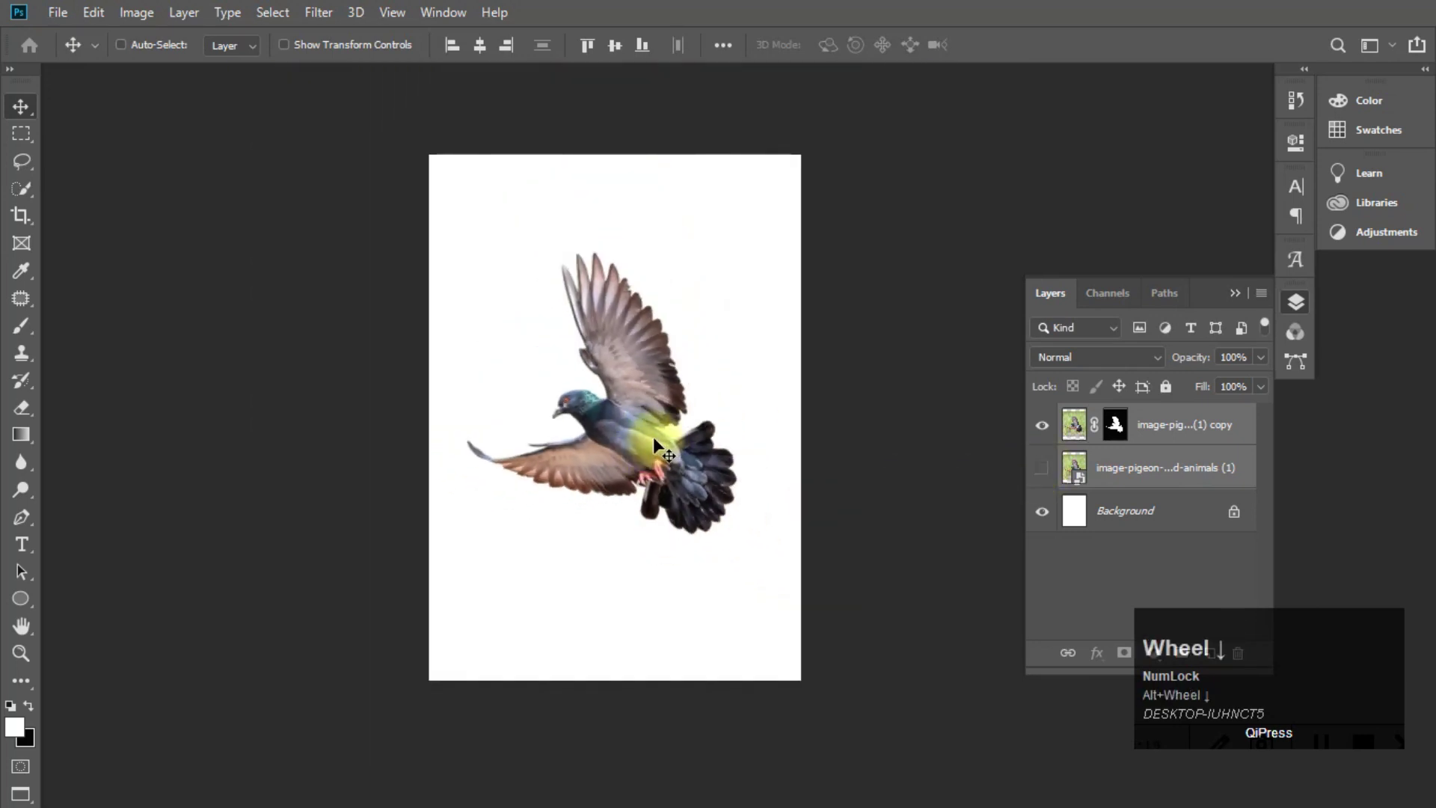
Add red Poppins Bold 72 pt text over the raised wing, reading PI, GE and ON on three lines
alt+scroll(621, 396, up, 3)
key(Delete)
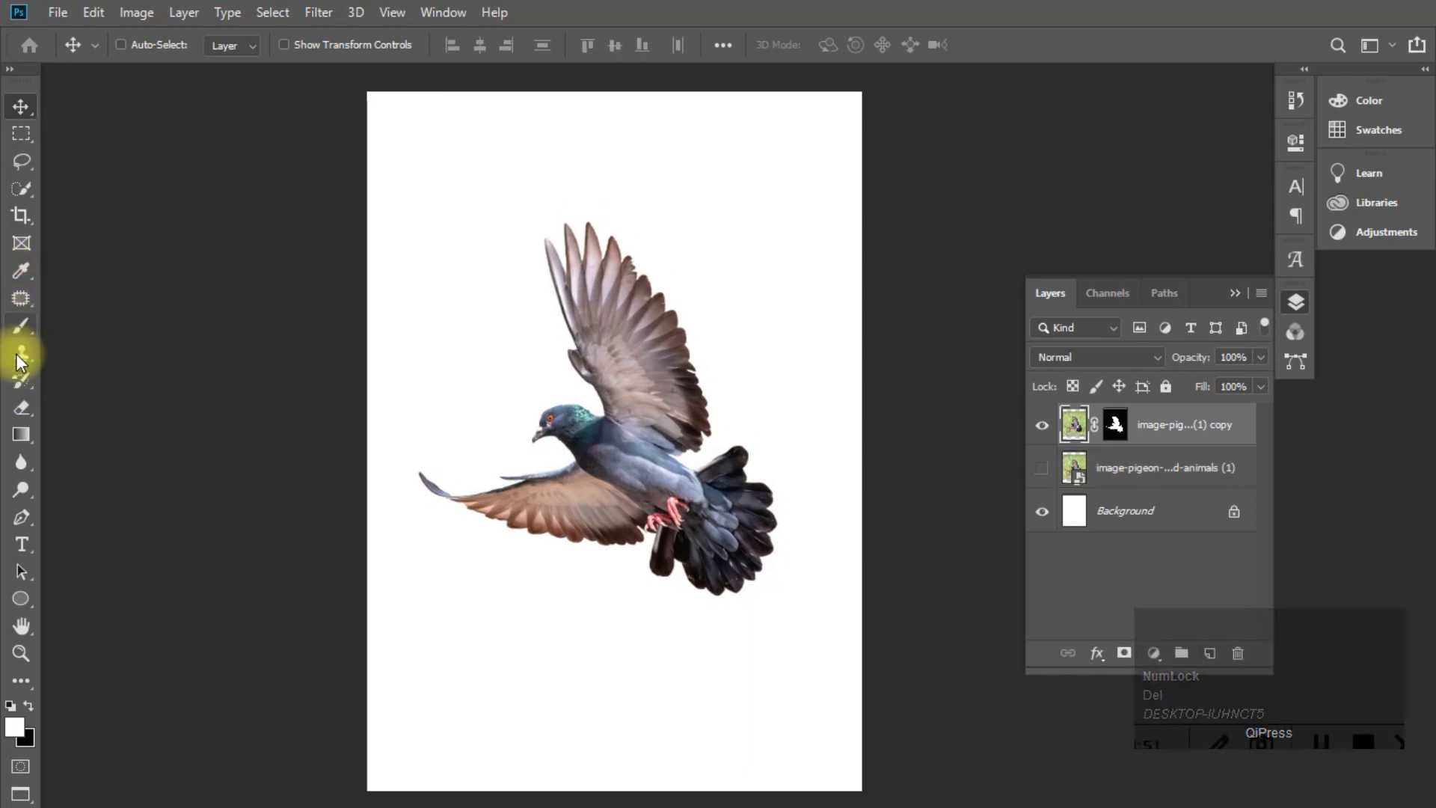
click(21, 544)
click(505, 218)
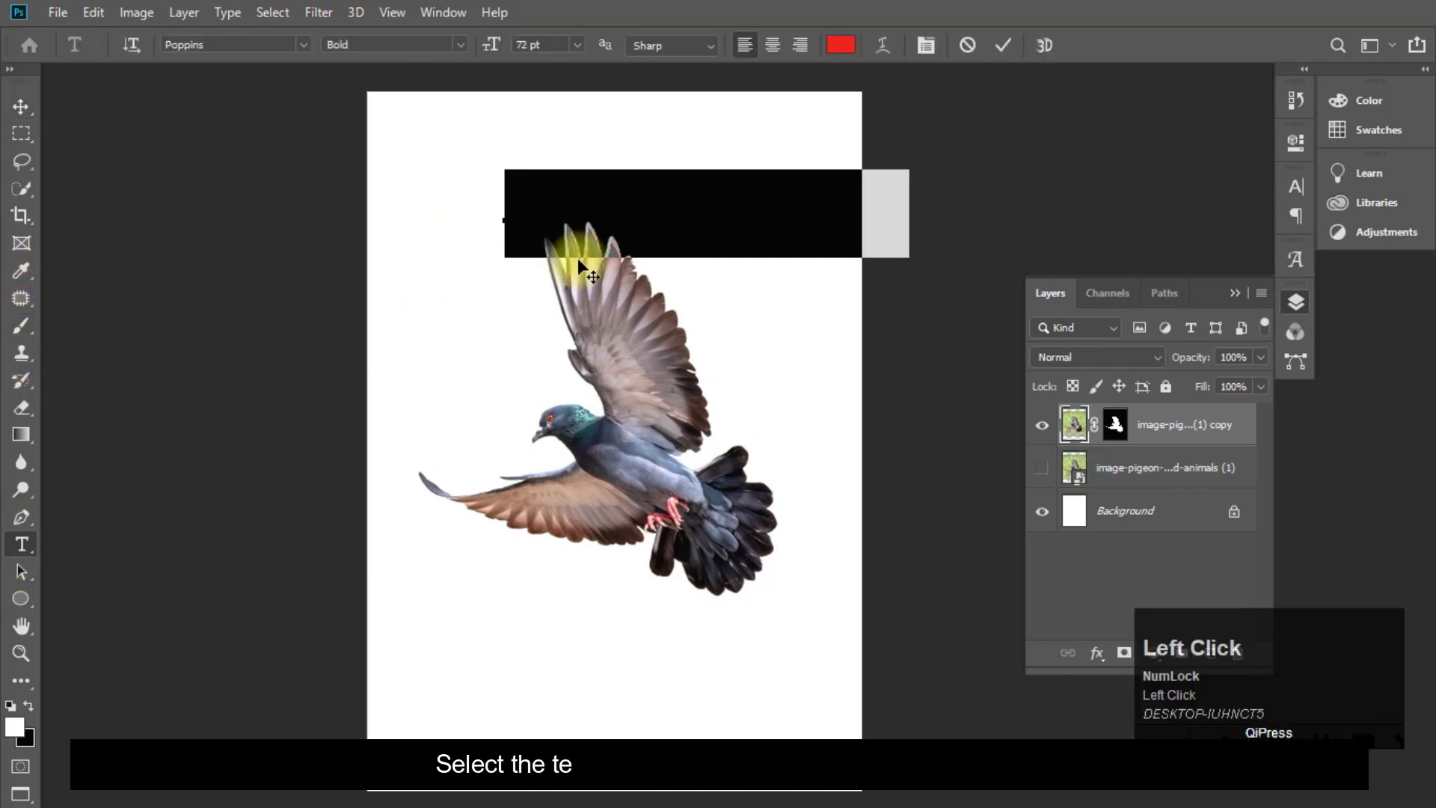
text(PI)
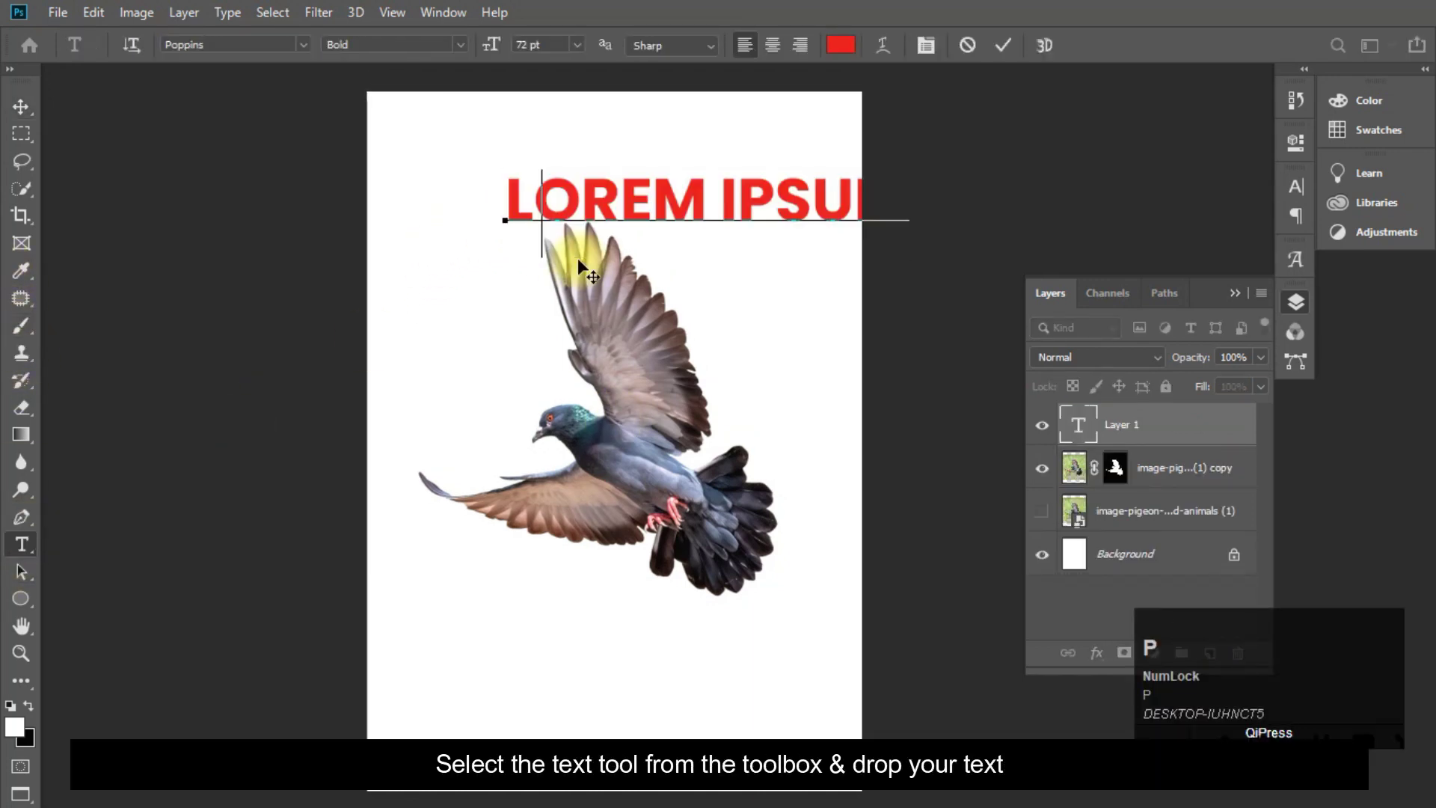
key(Return)
text(GE)
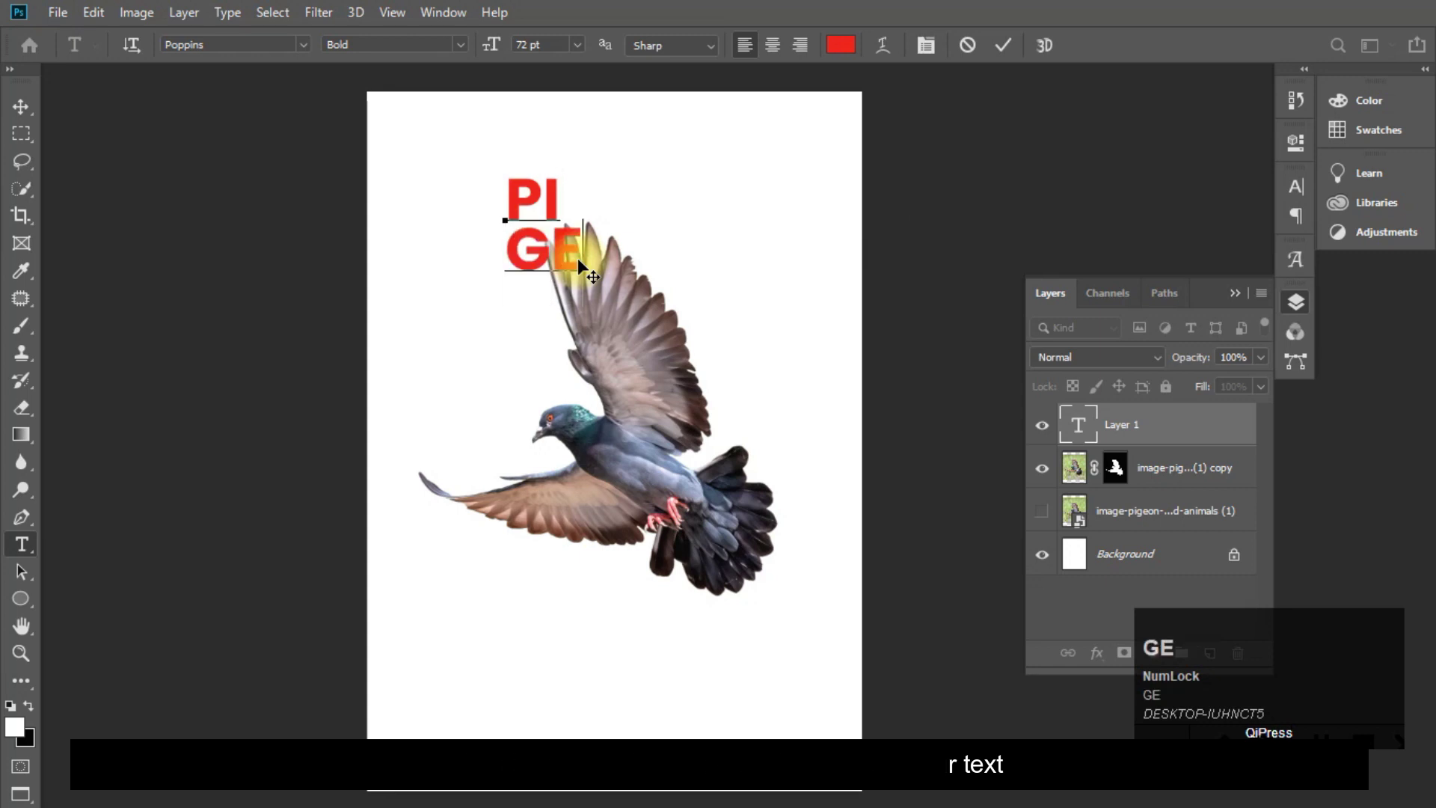
key(Return)
text(ON)
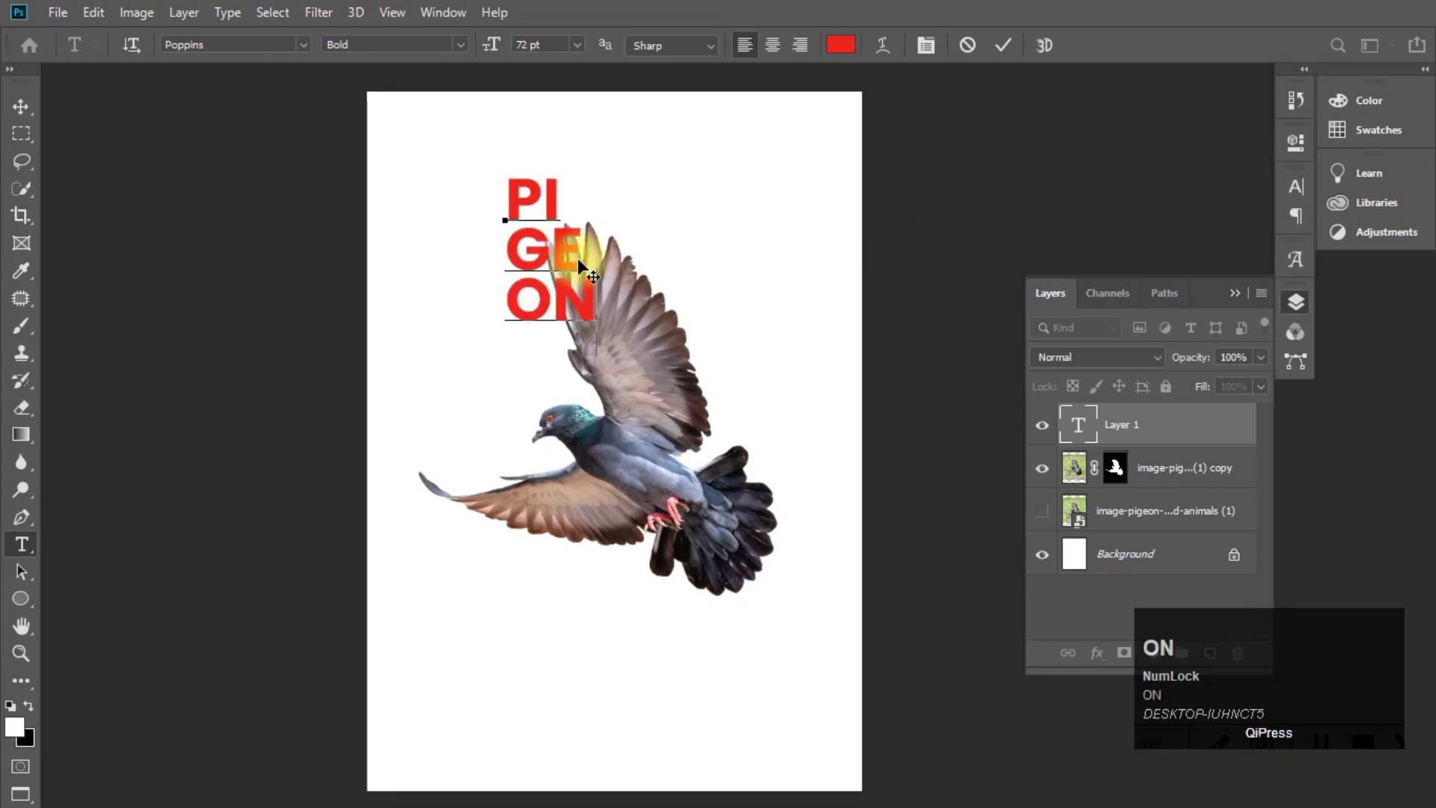
click(22, 105)
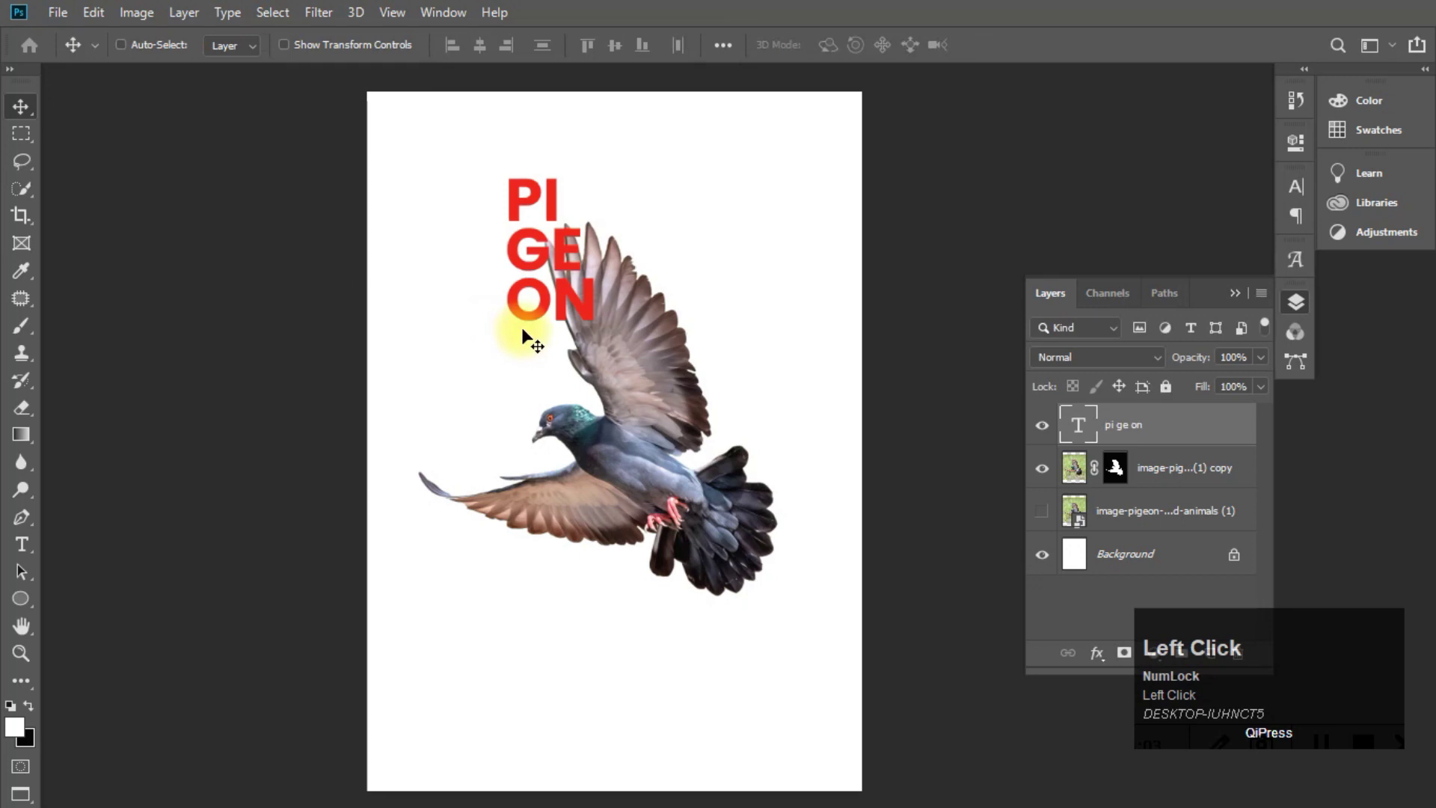
Scale the PI GE ON text to 270.91% and position it over the pigeon's body and raised wing
key(ctrl+t)
drag(597, 361, 684, 497)
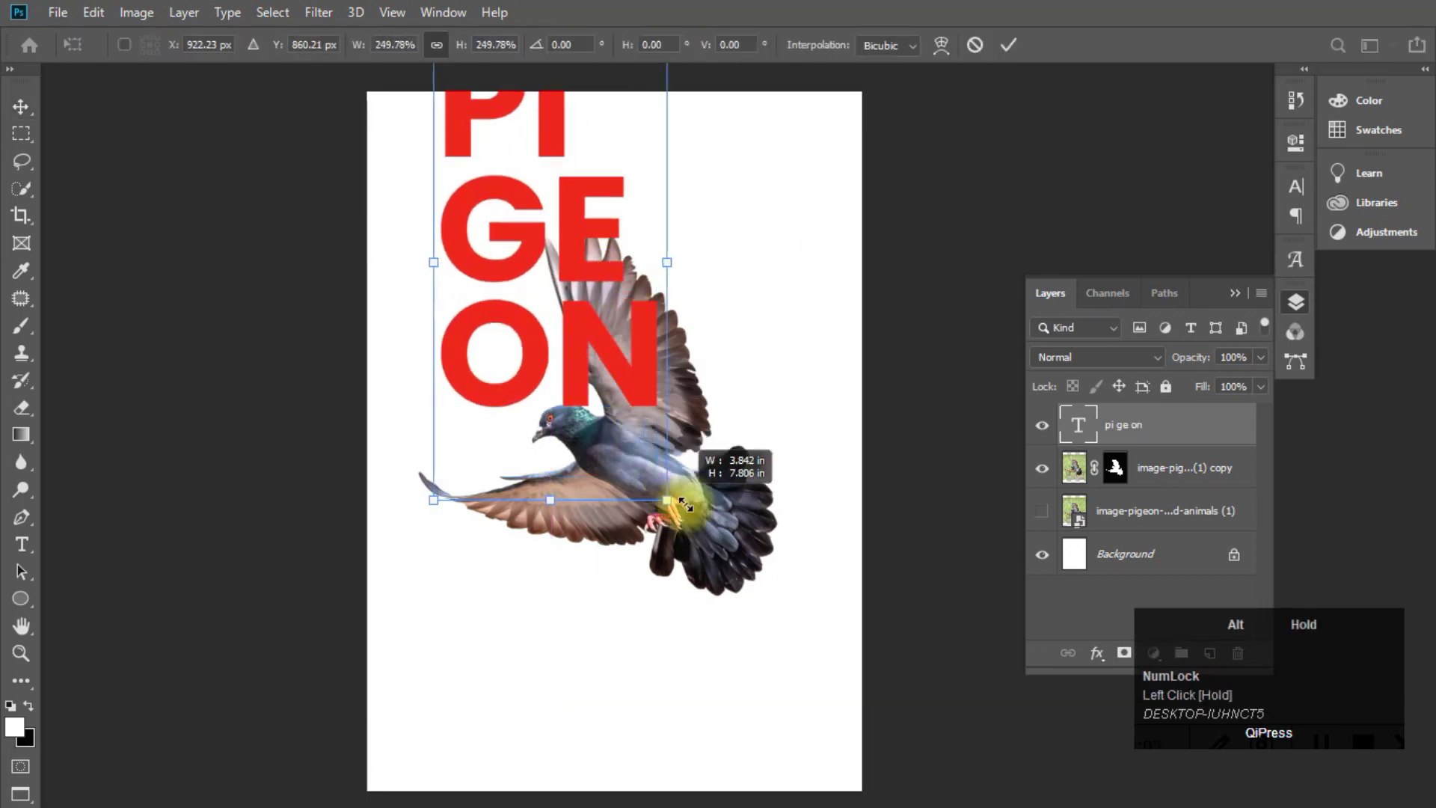
drag(612, 303, 666, 437)
drag(743, 189, 753, 184)
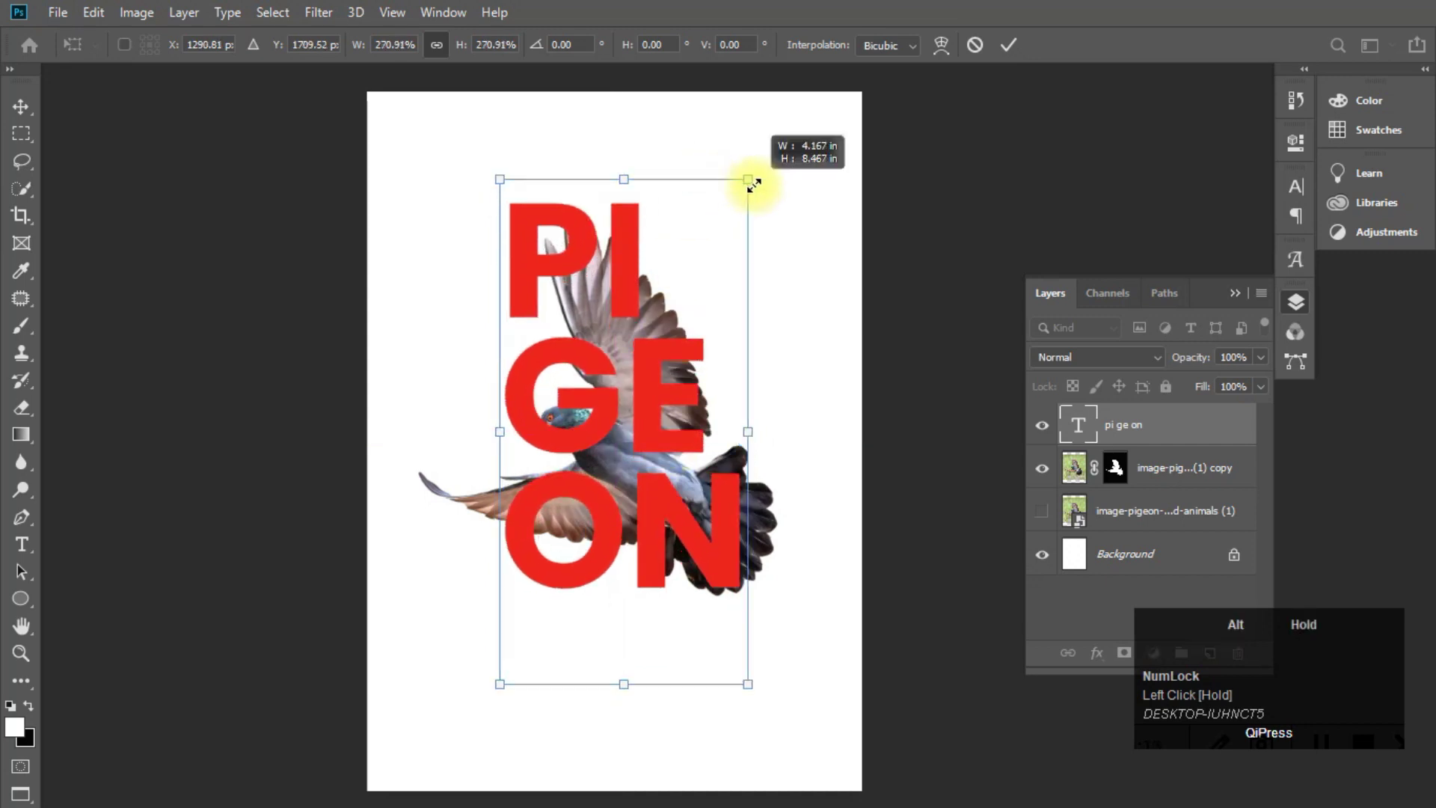
double_click(667, 346)
Move the original pigeon photo layer above the text layer, show it, and clip it to the text
click(1106, 516)
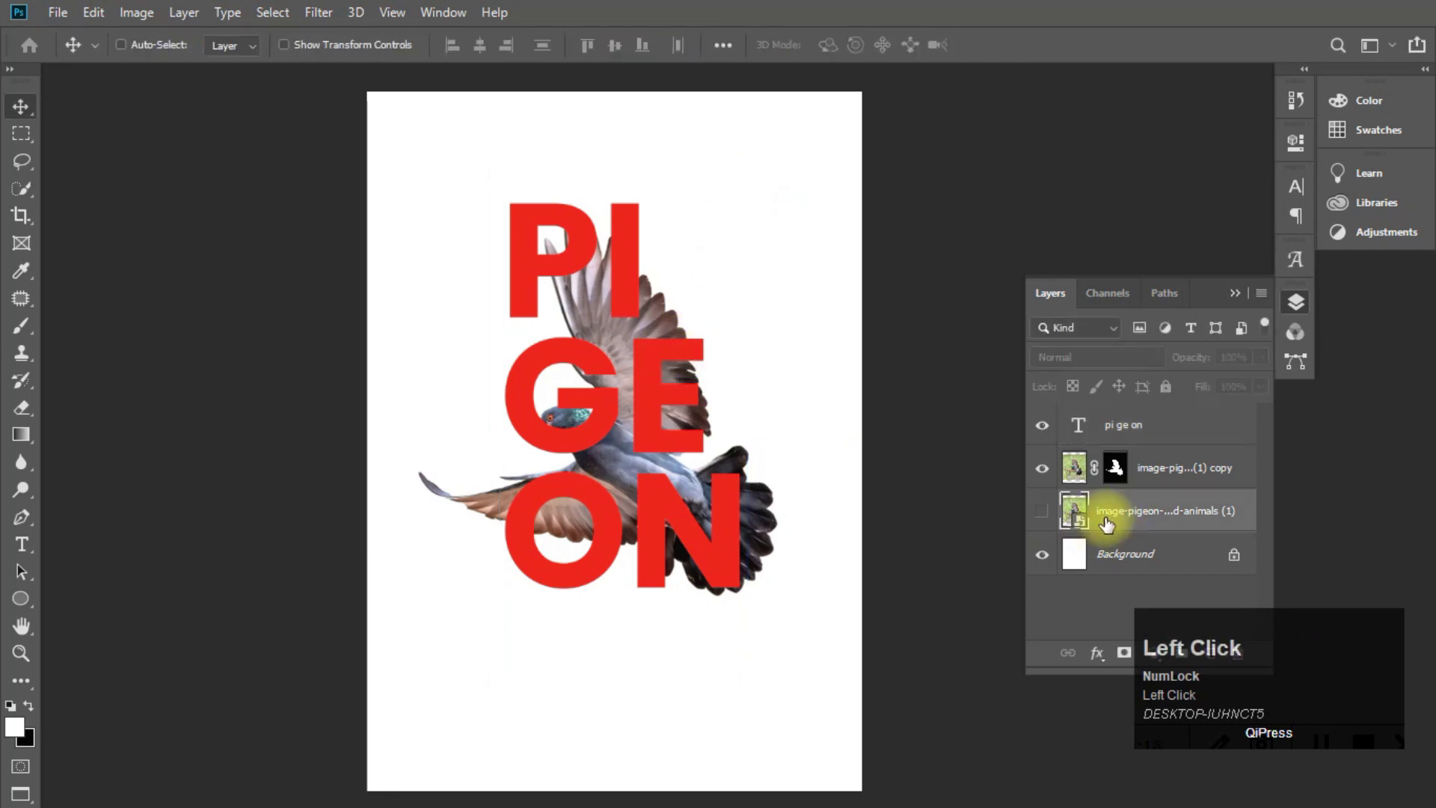
drag(1117, 516, 1099, 417)
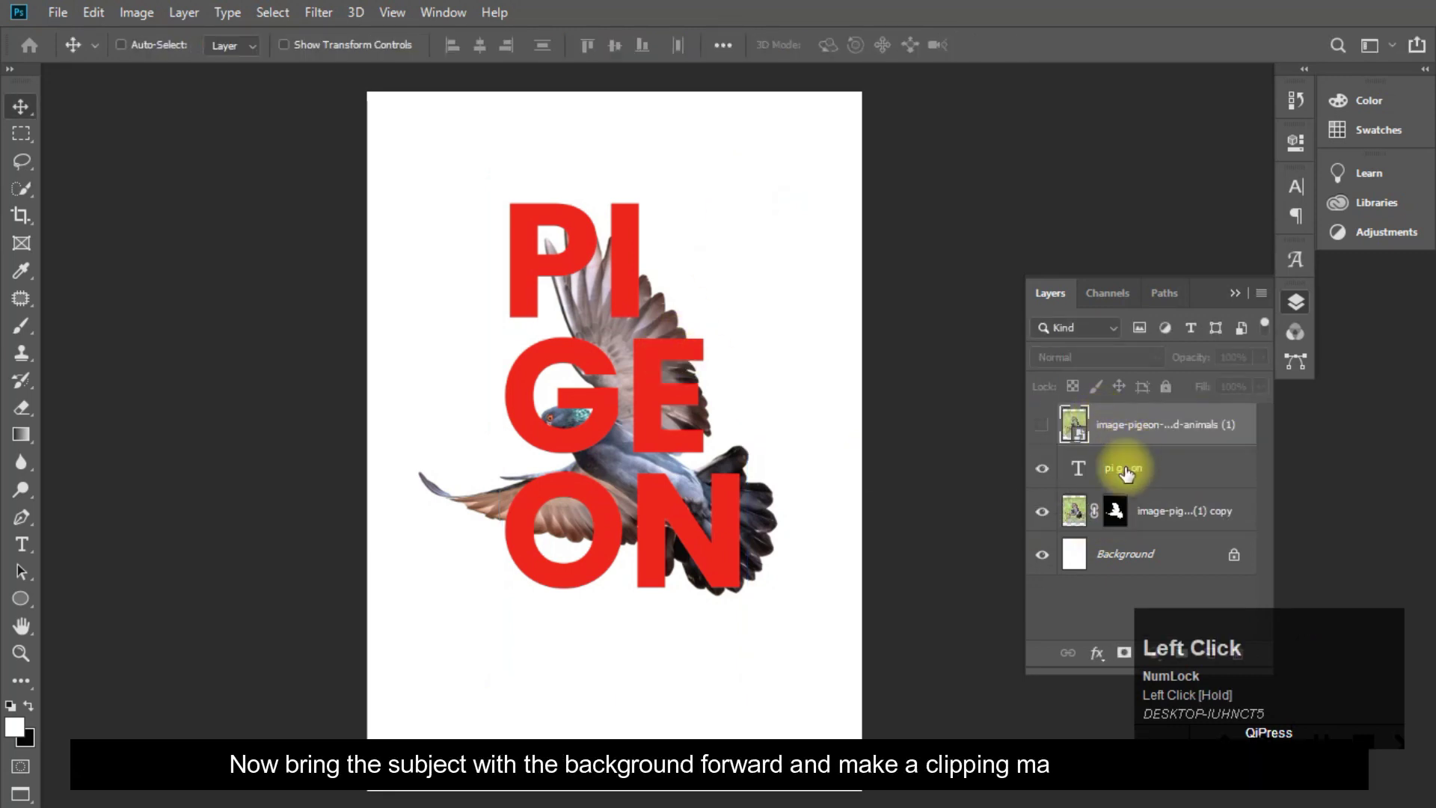
click(1045, 432)
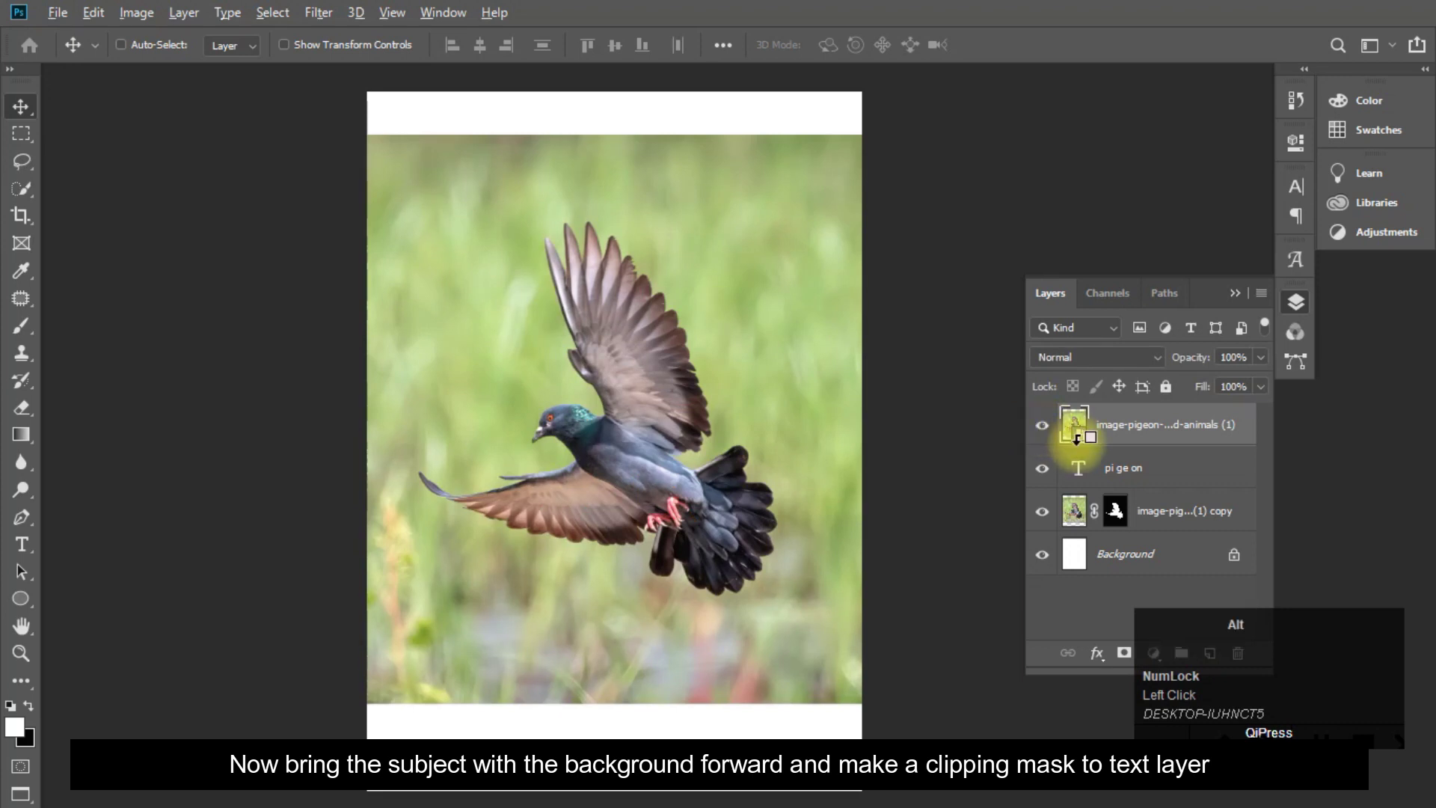
click(1079, 458)
key(alt)
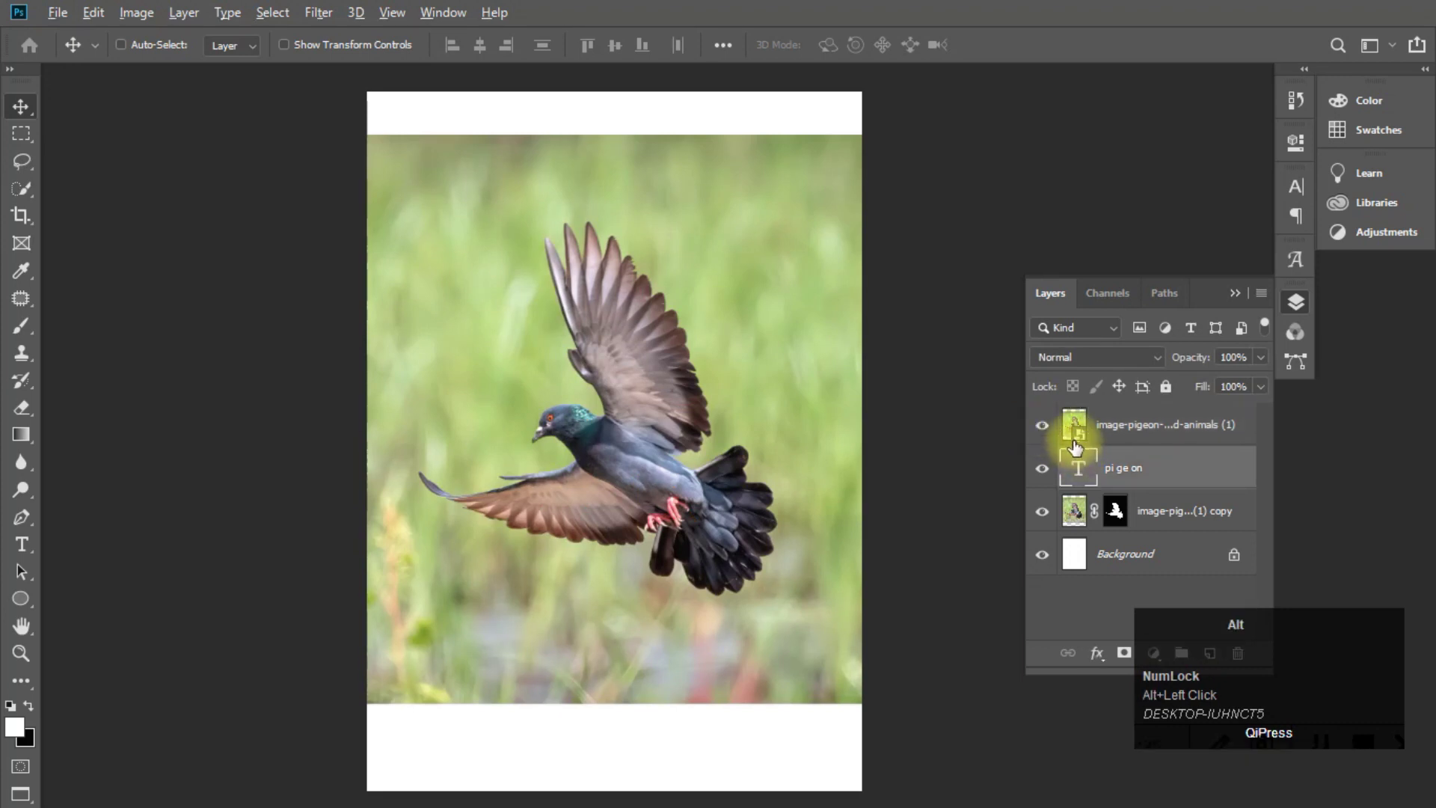
alt+click(1075, 442)
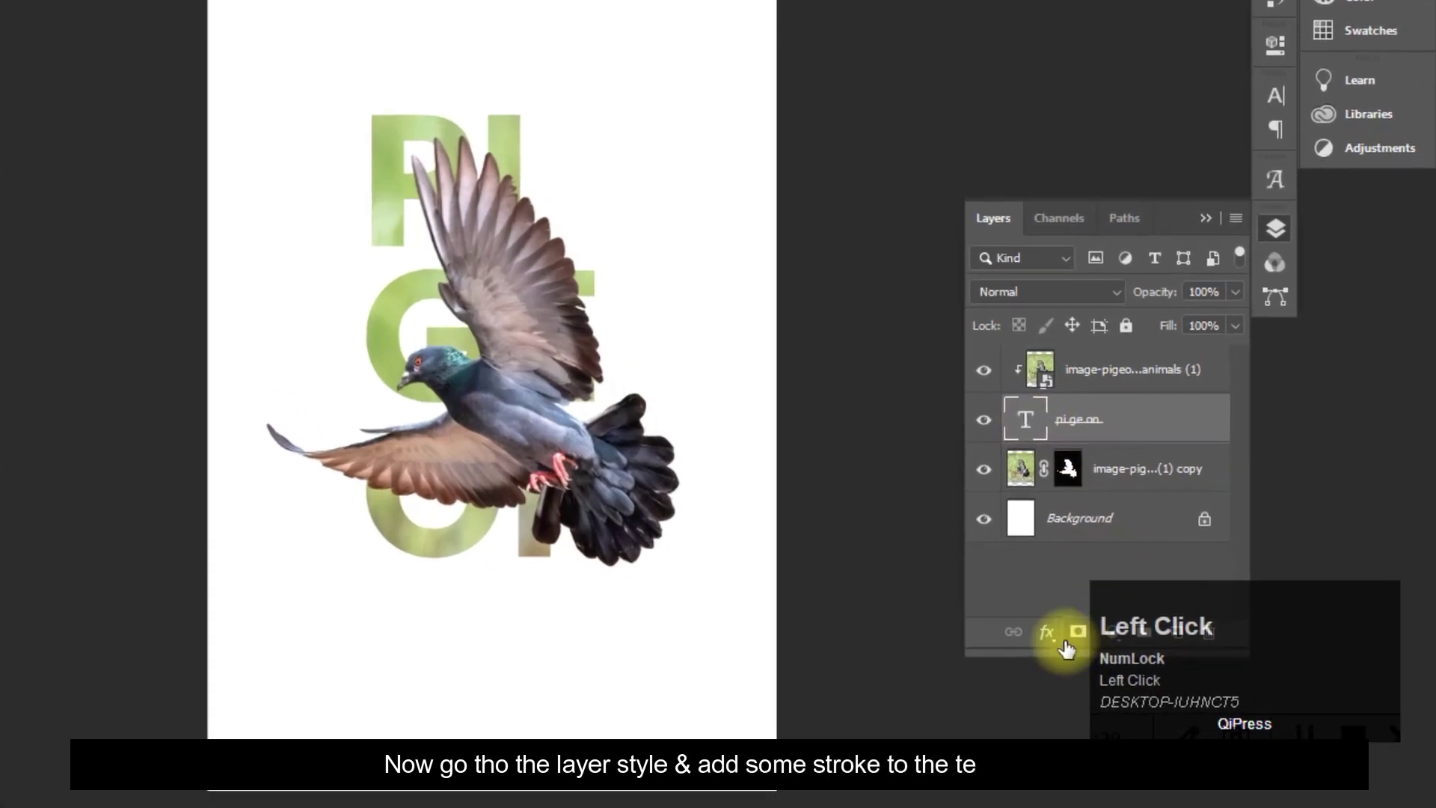
Give the text layer a white outside Stroke 13 px wide at 100% opacity
click(1097, 652)
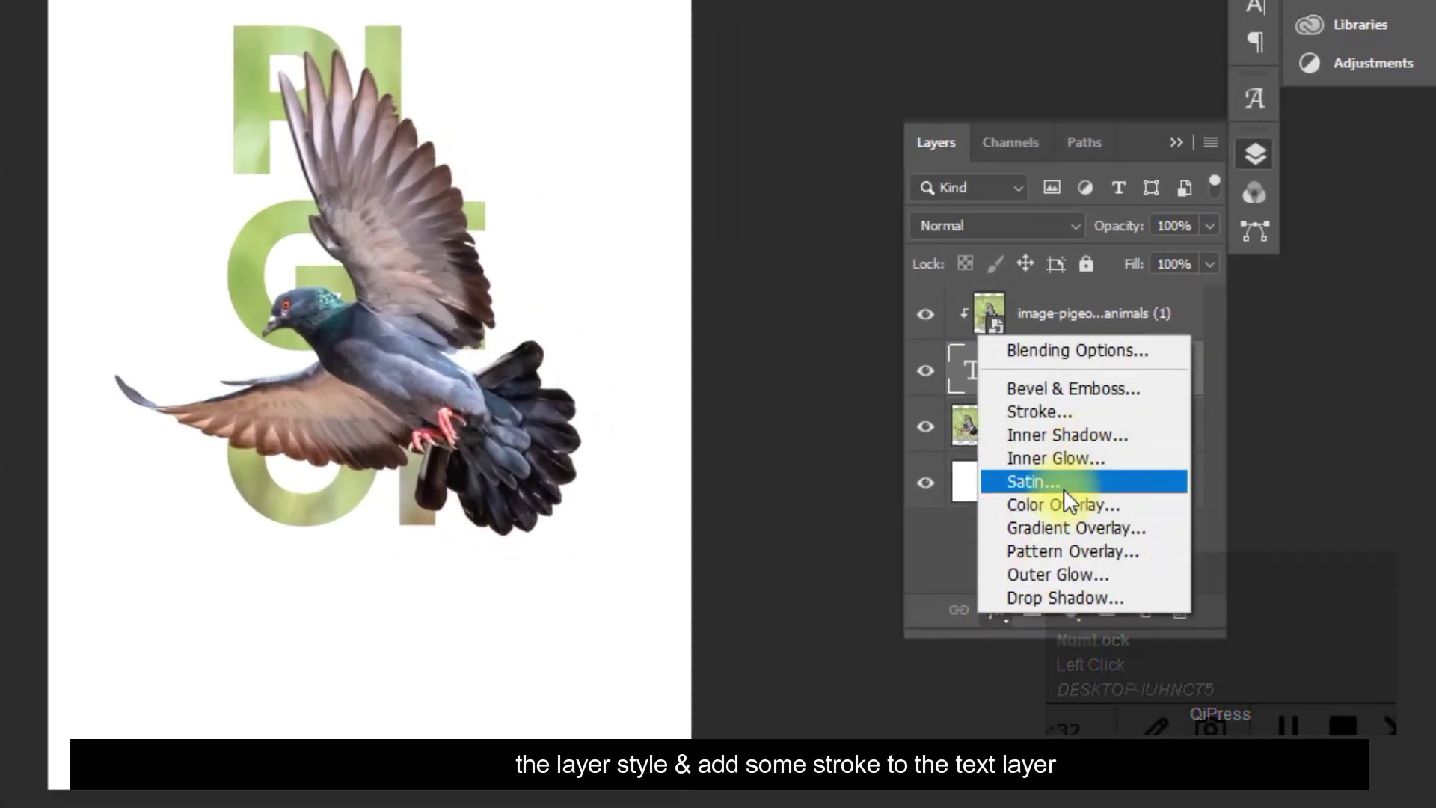
click(1047, 412)
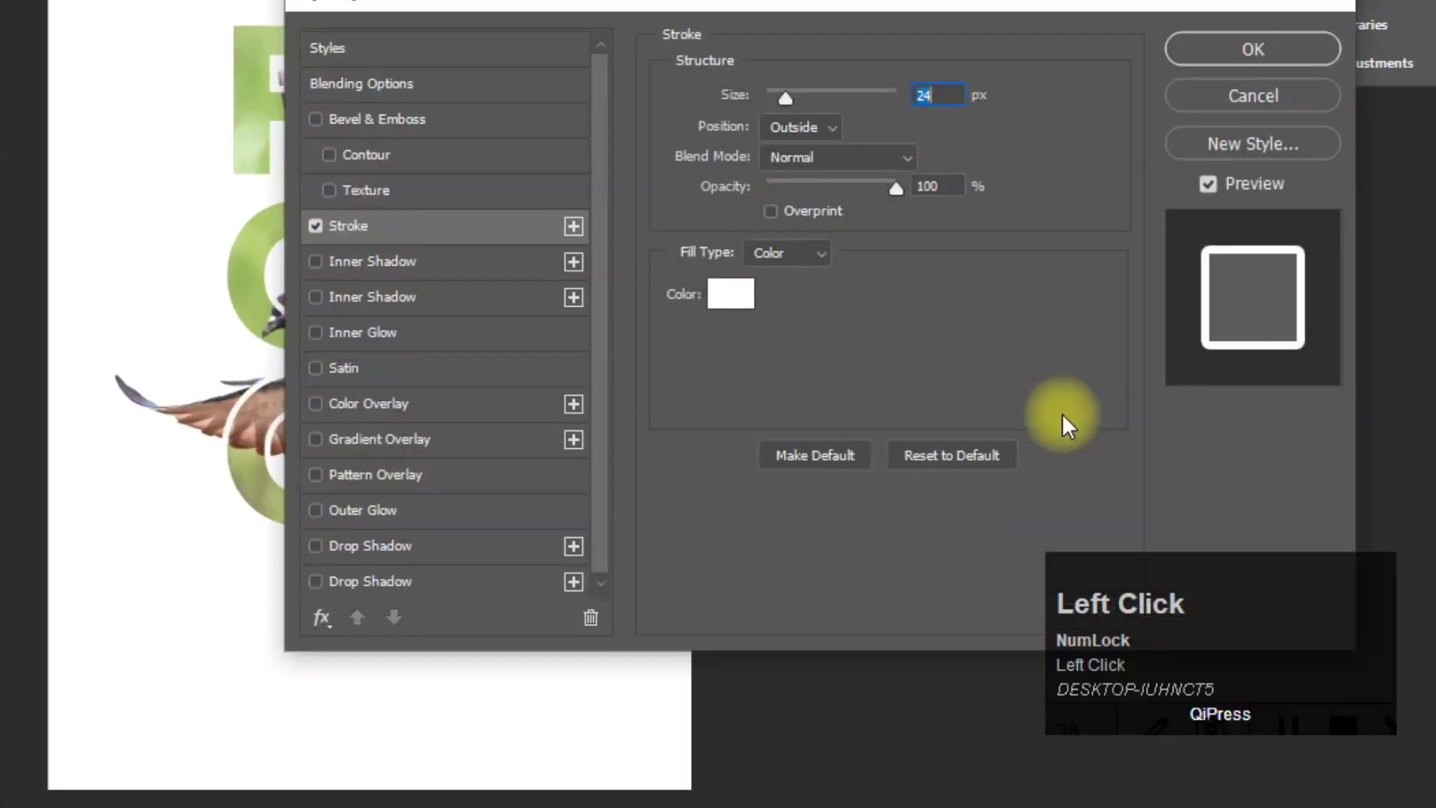
mouse_move(804, 4)
mouse_down()
mouse_move(1115, 0)
mouse_move(1094, 30)
mouse_up()
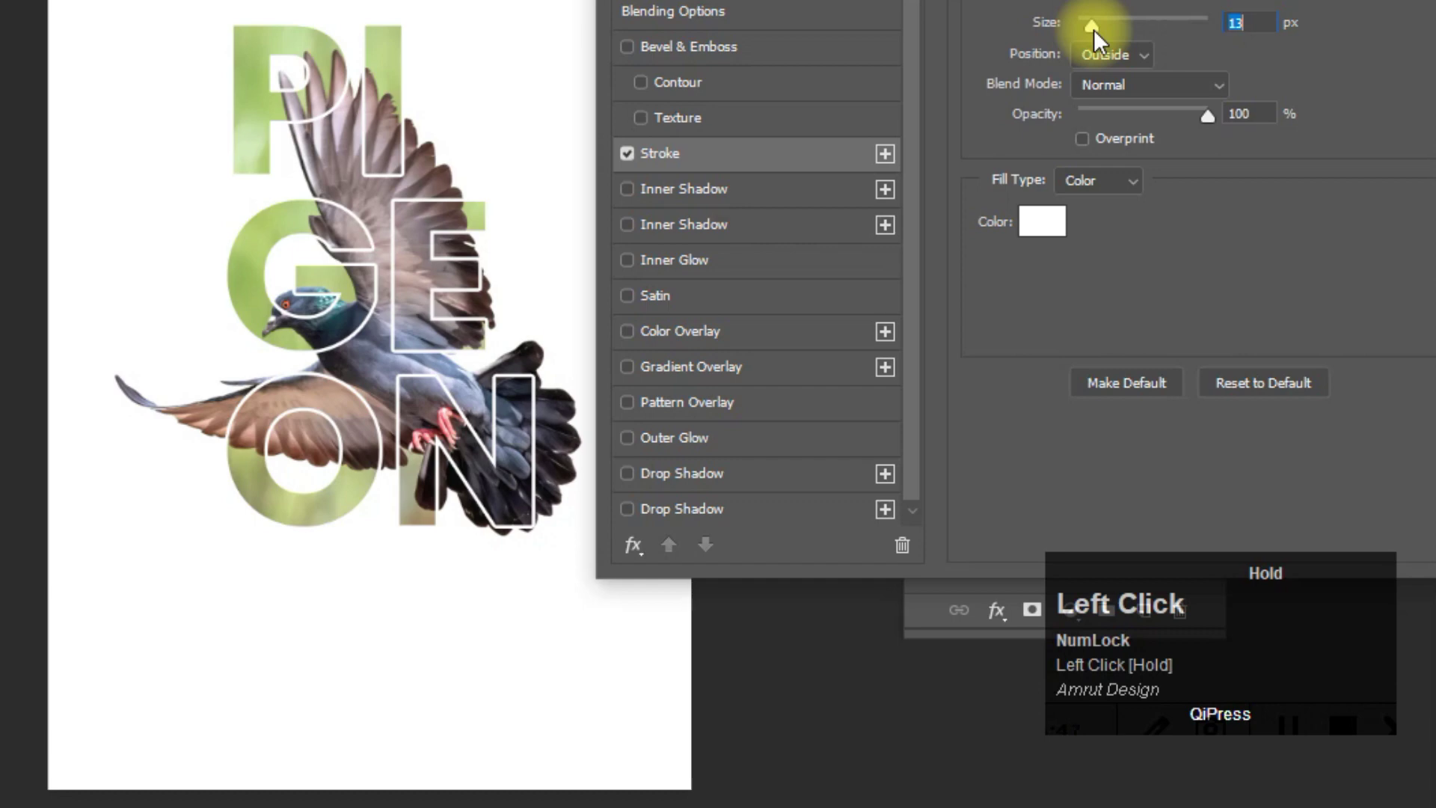
drag(1100, 0, 709, 0)
click(1167, 0)
Move the clipped photo, the text and the masked pigeon copy together slightly up and left on the page
scroll(435, 286, down, 1)
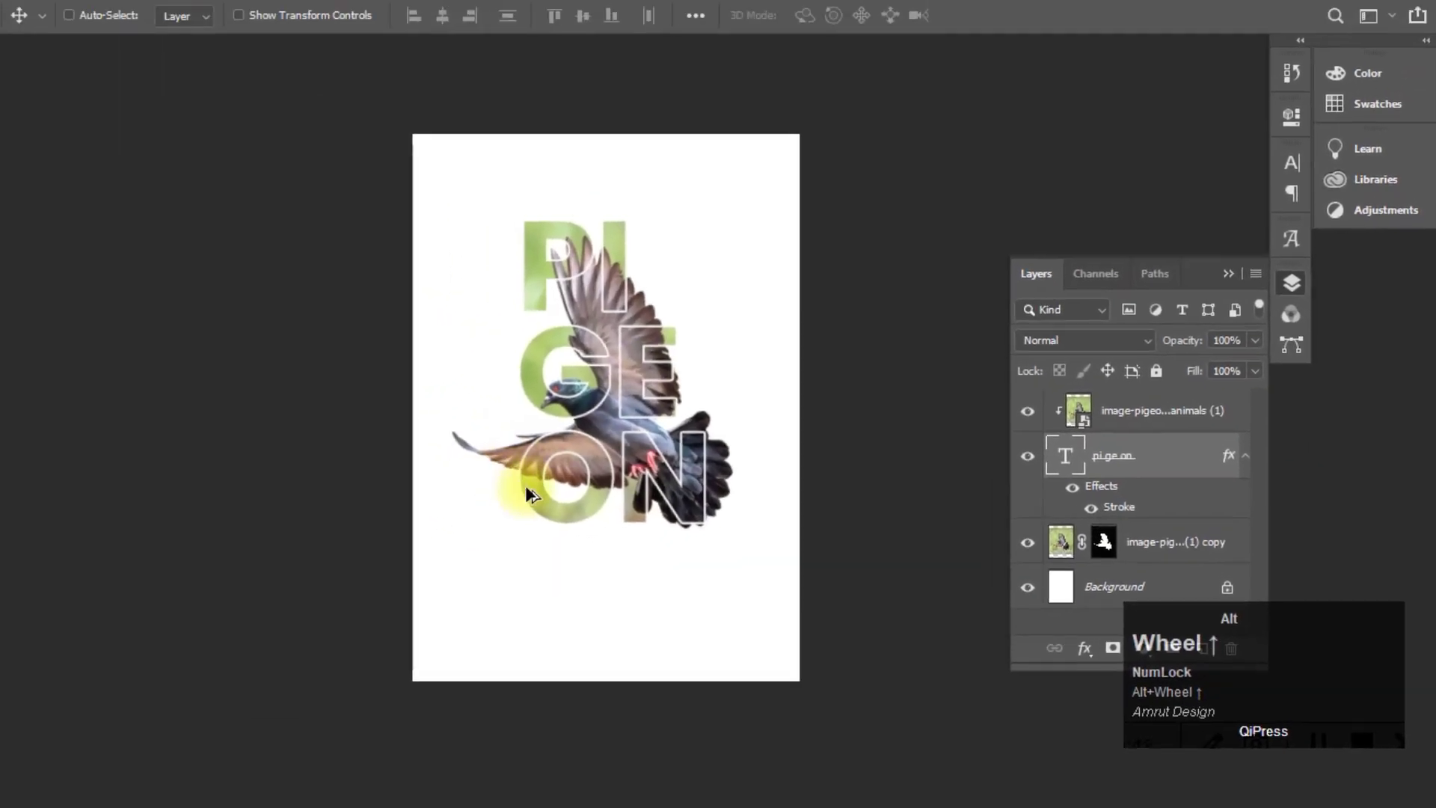
scroll(358, 433, up, 1)
click(1149, 428)
shift+click(1161, 551)
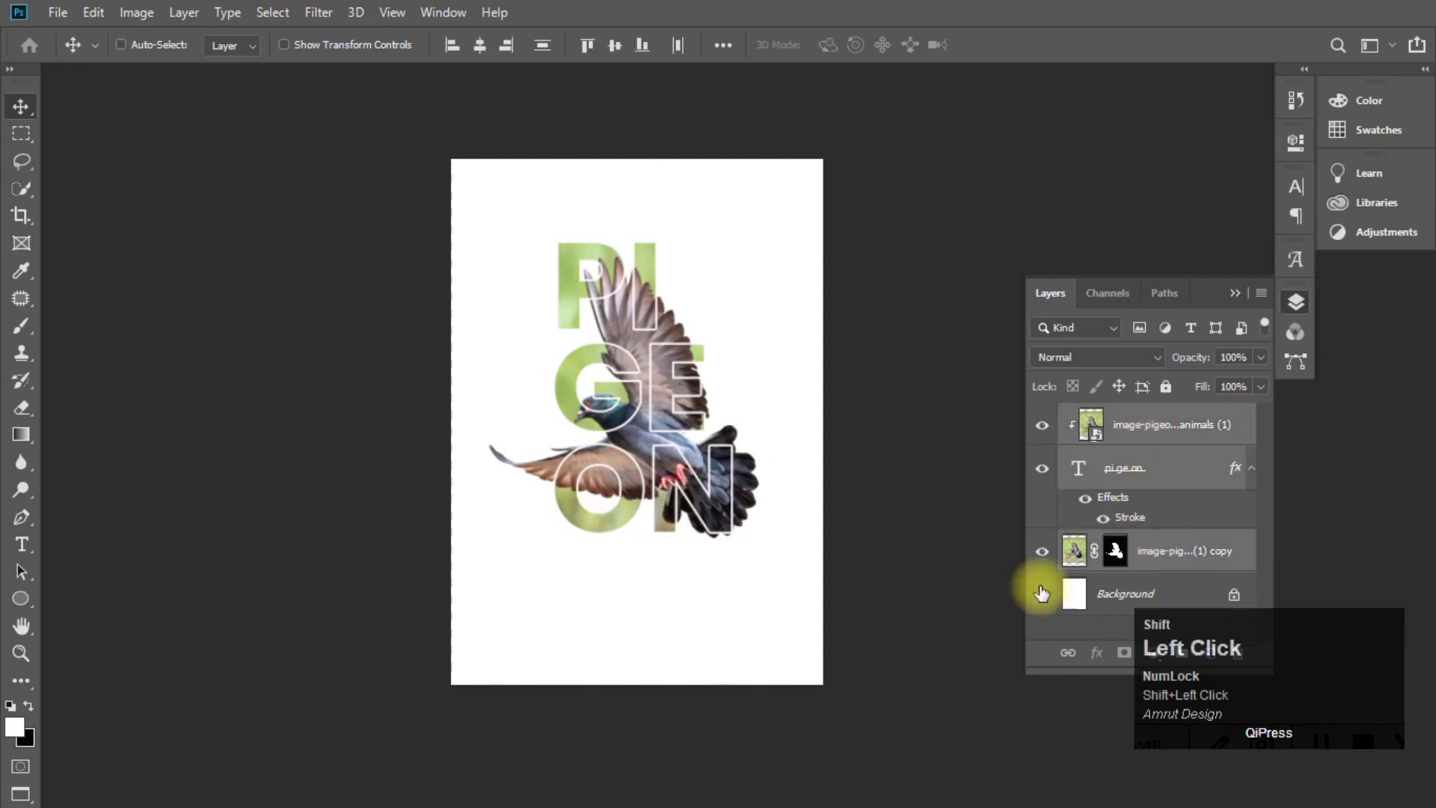
drag(703, 489, 673, 452)
scroll(689, 479, up, 1)
scroll(669, 456, up, 1)
scroll(673, 452, down, 1)
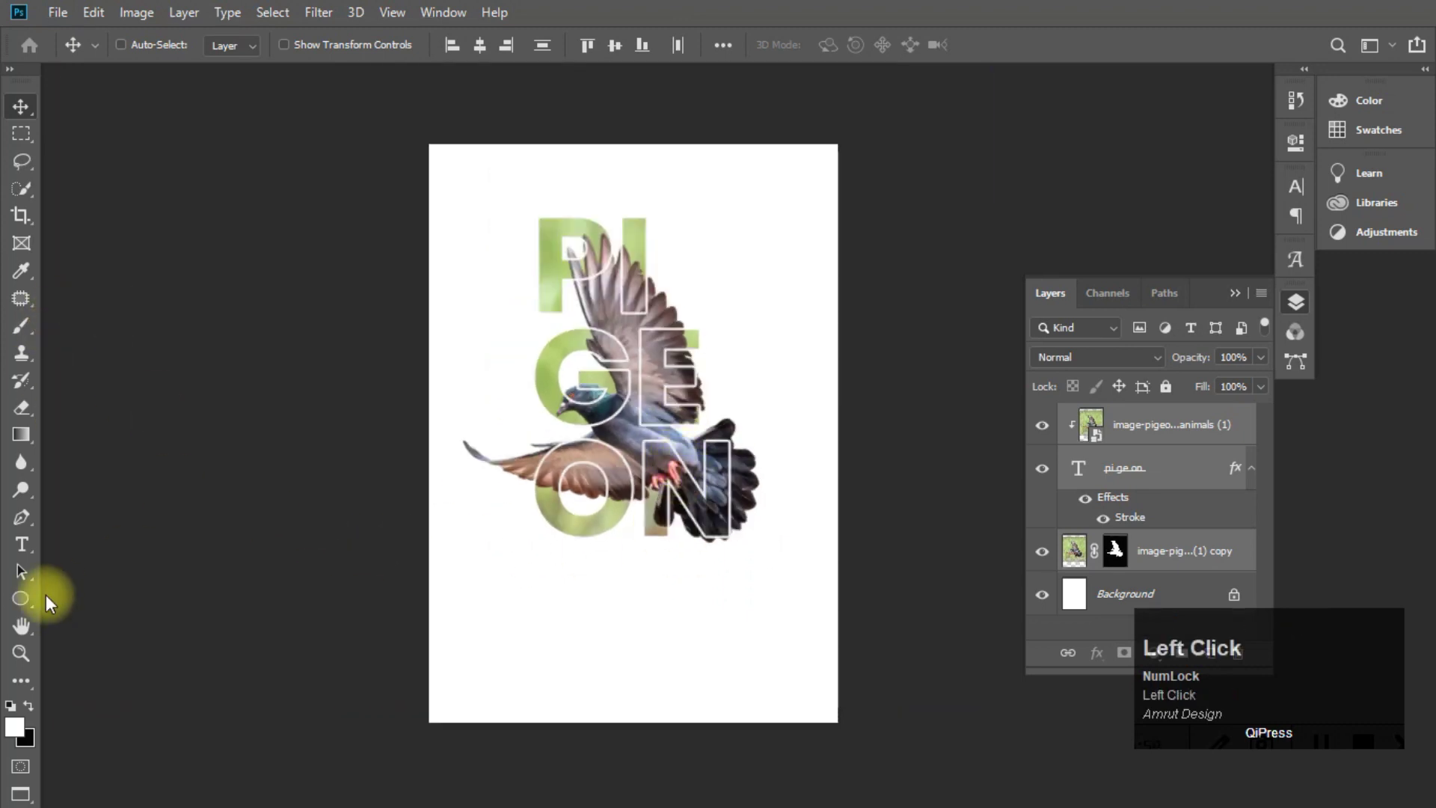
Draw a flat ellipse about 1488 by 94 px below the lettering and fill it with black
click(1170, 551)
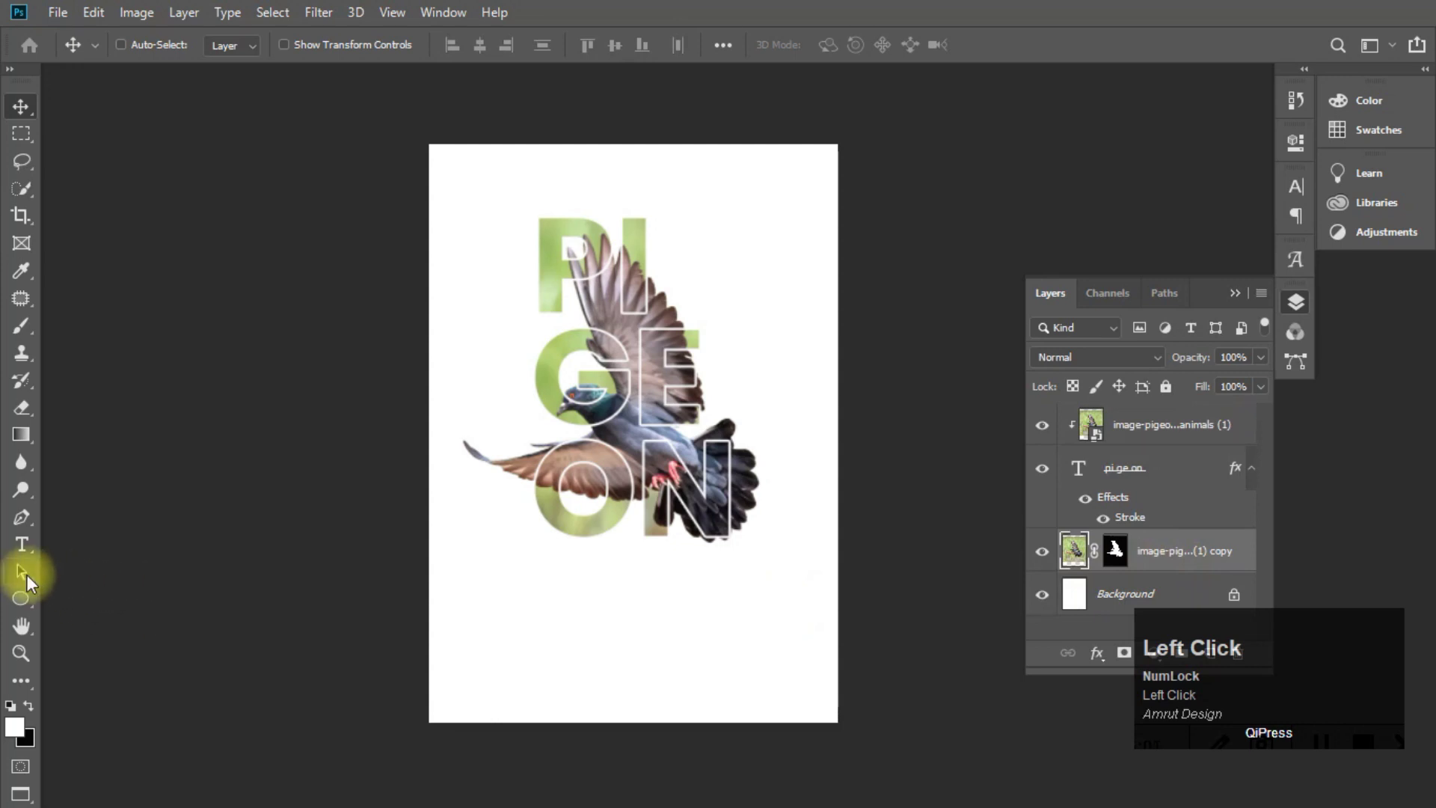
click(21, 598)
drag(521, 577, 766, 591)
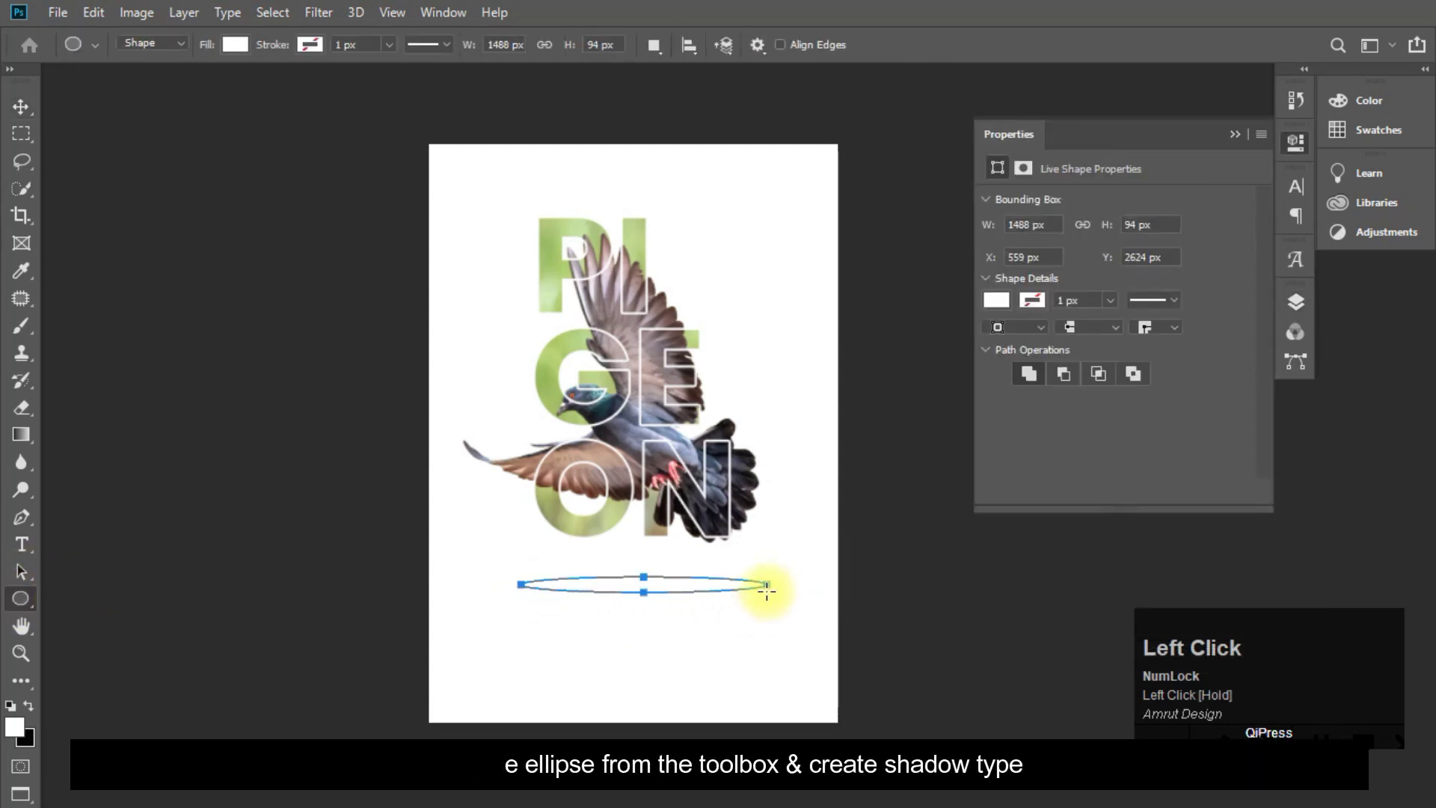
click(235, 44)
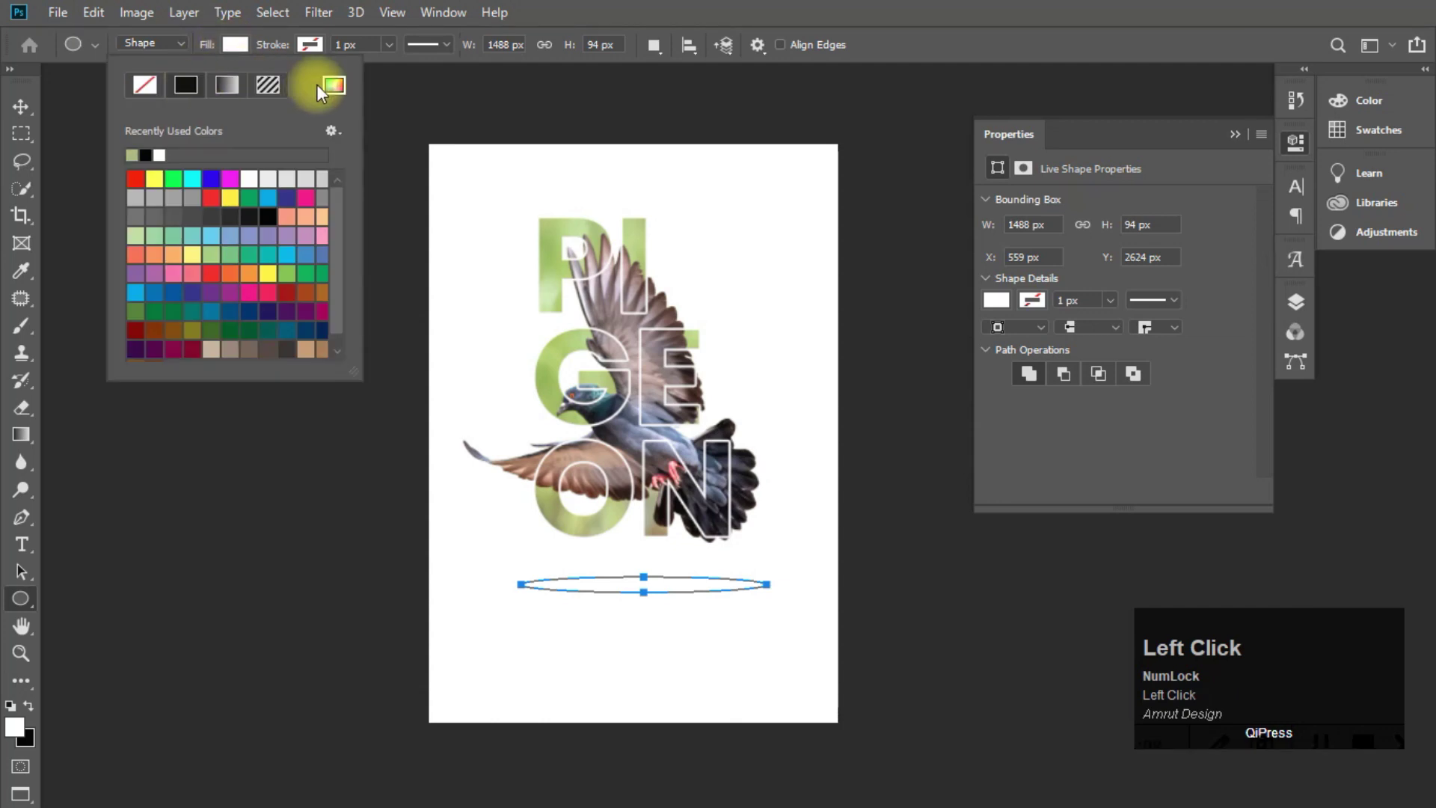
click(23, 107)
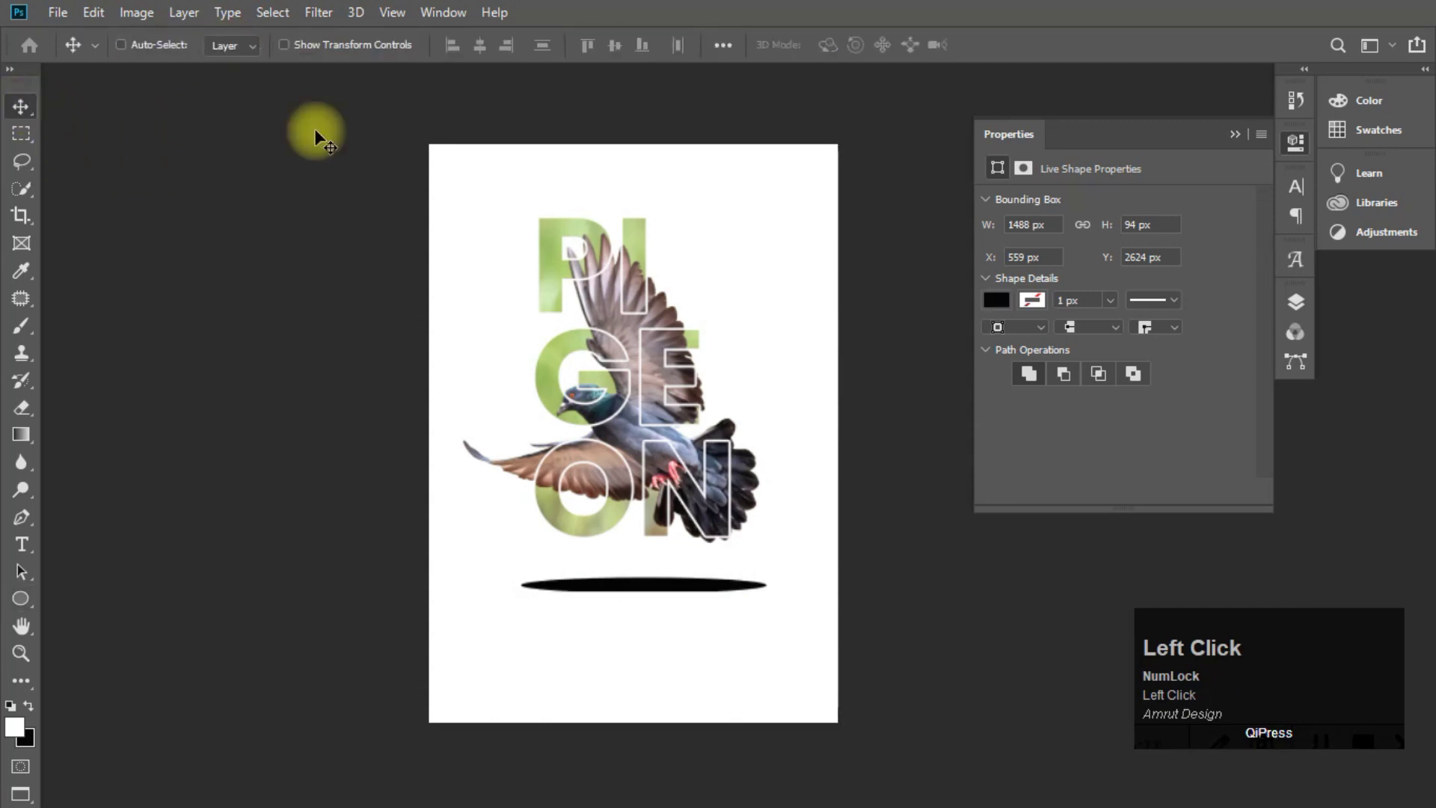
Rasterize the black ellipse layer and soften it into a shadow with a Gaussian Blur
click(1234, 135)
click(1297, 301)
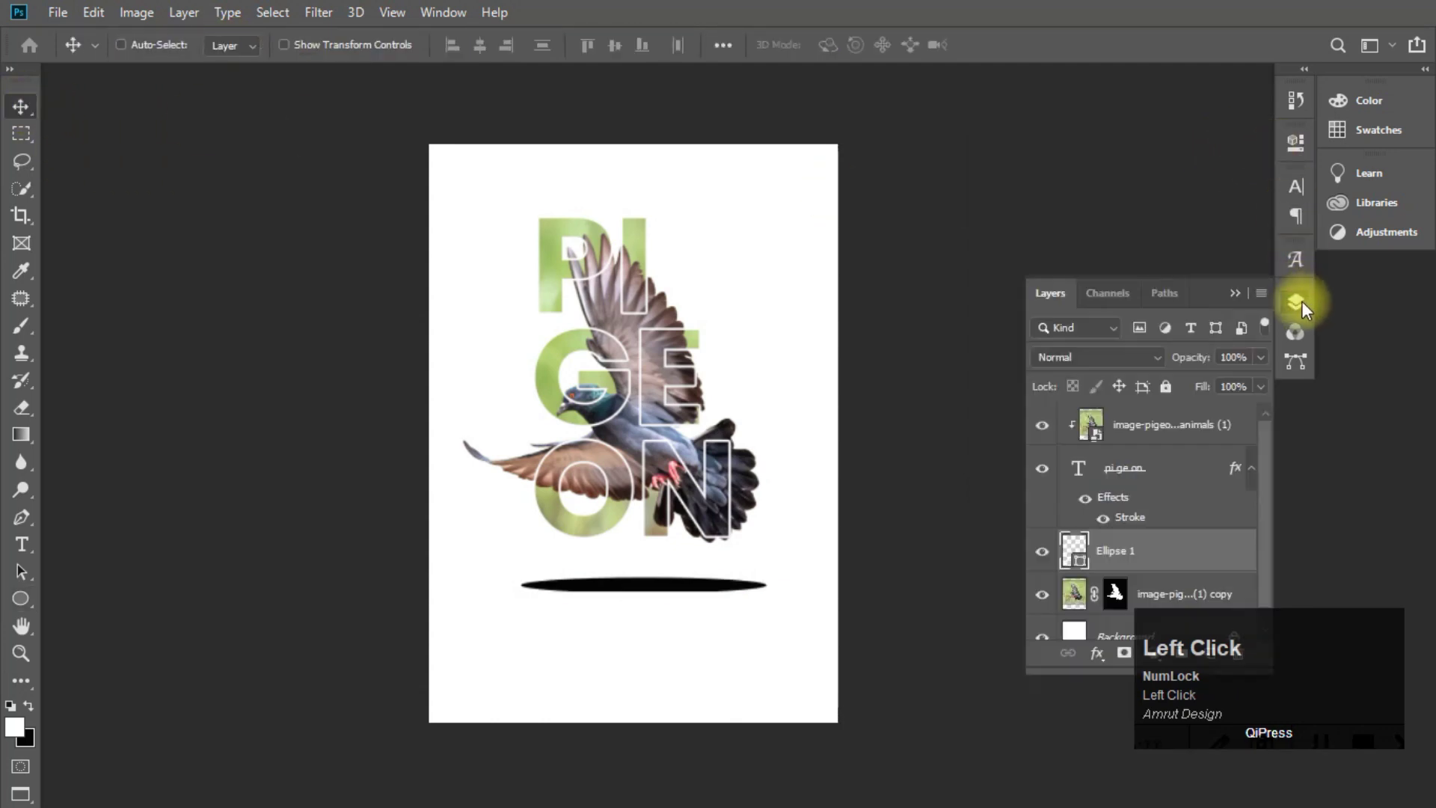
right_click(1197, 553)
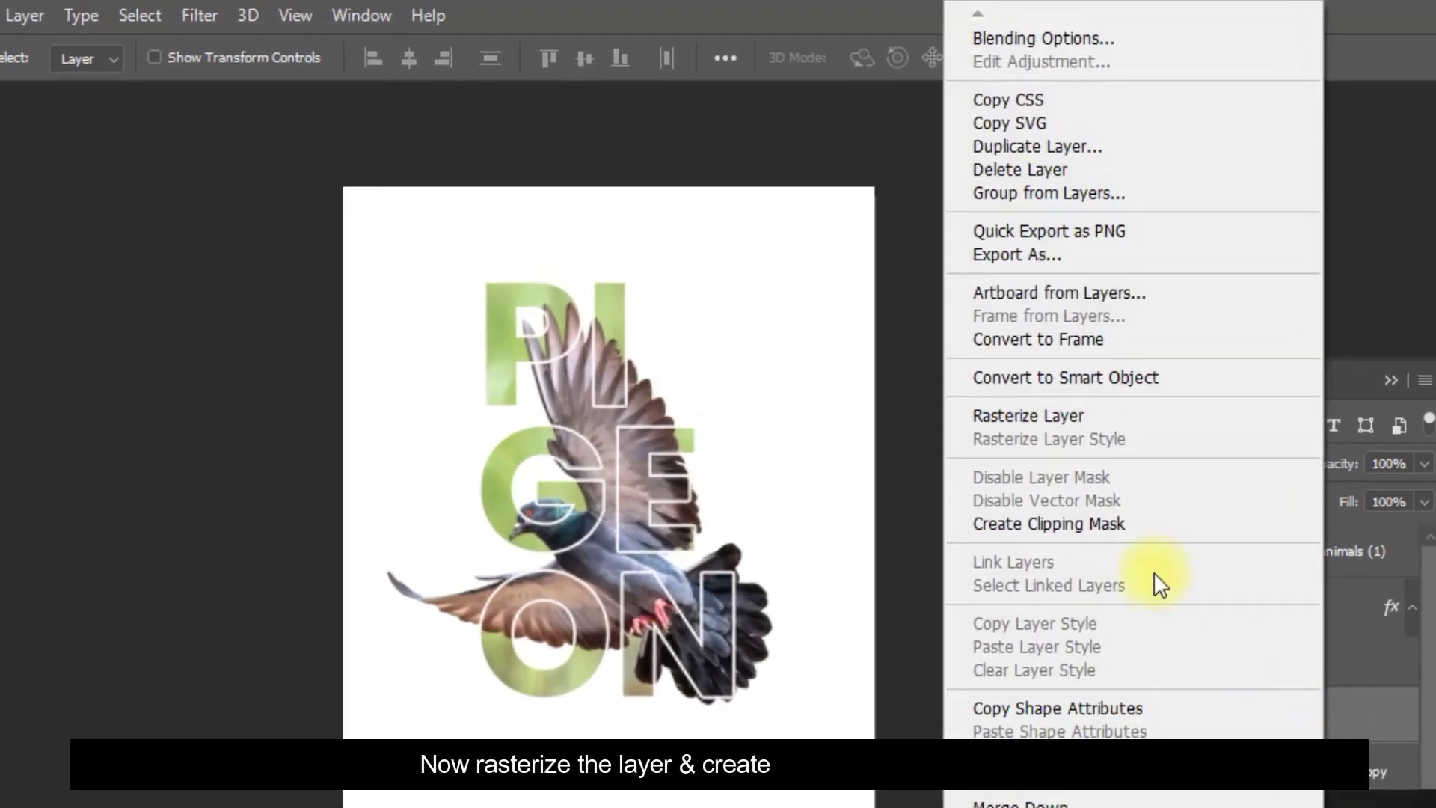
click(1049, 414)
click(196, 15)
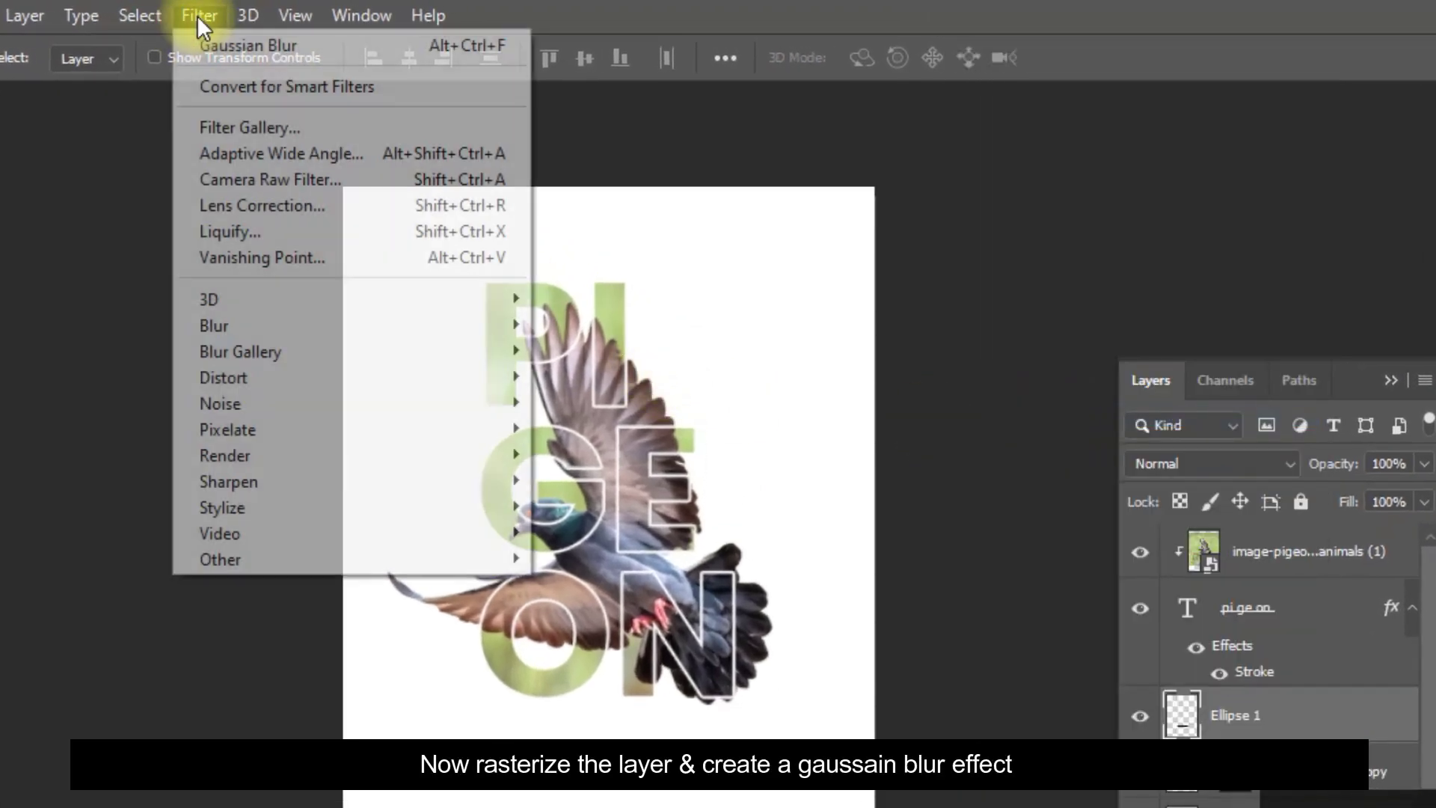
mouse_move(220, 325)
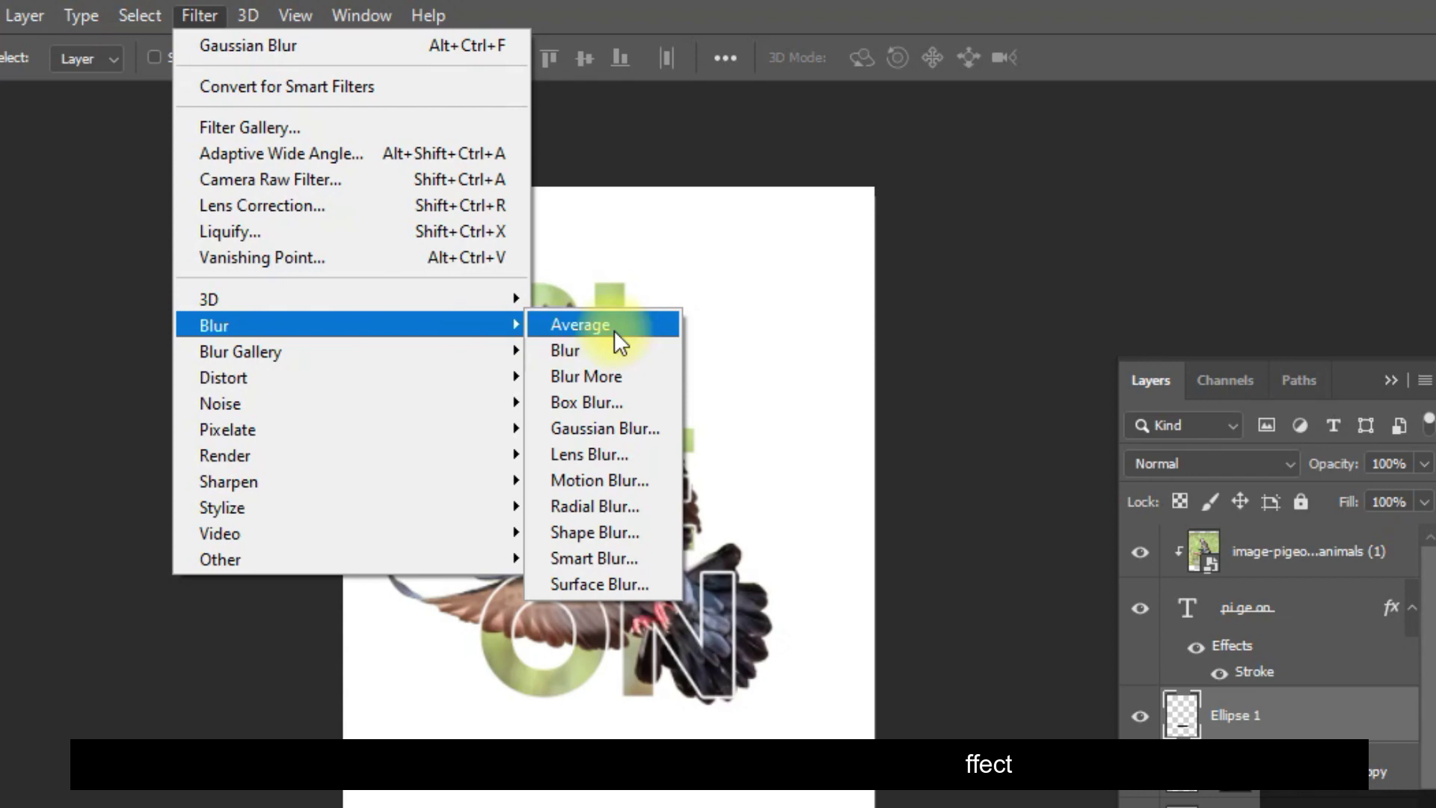
click(635, 431)
drag(1130, 644, 1163, 644)
click(1310, 271)
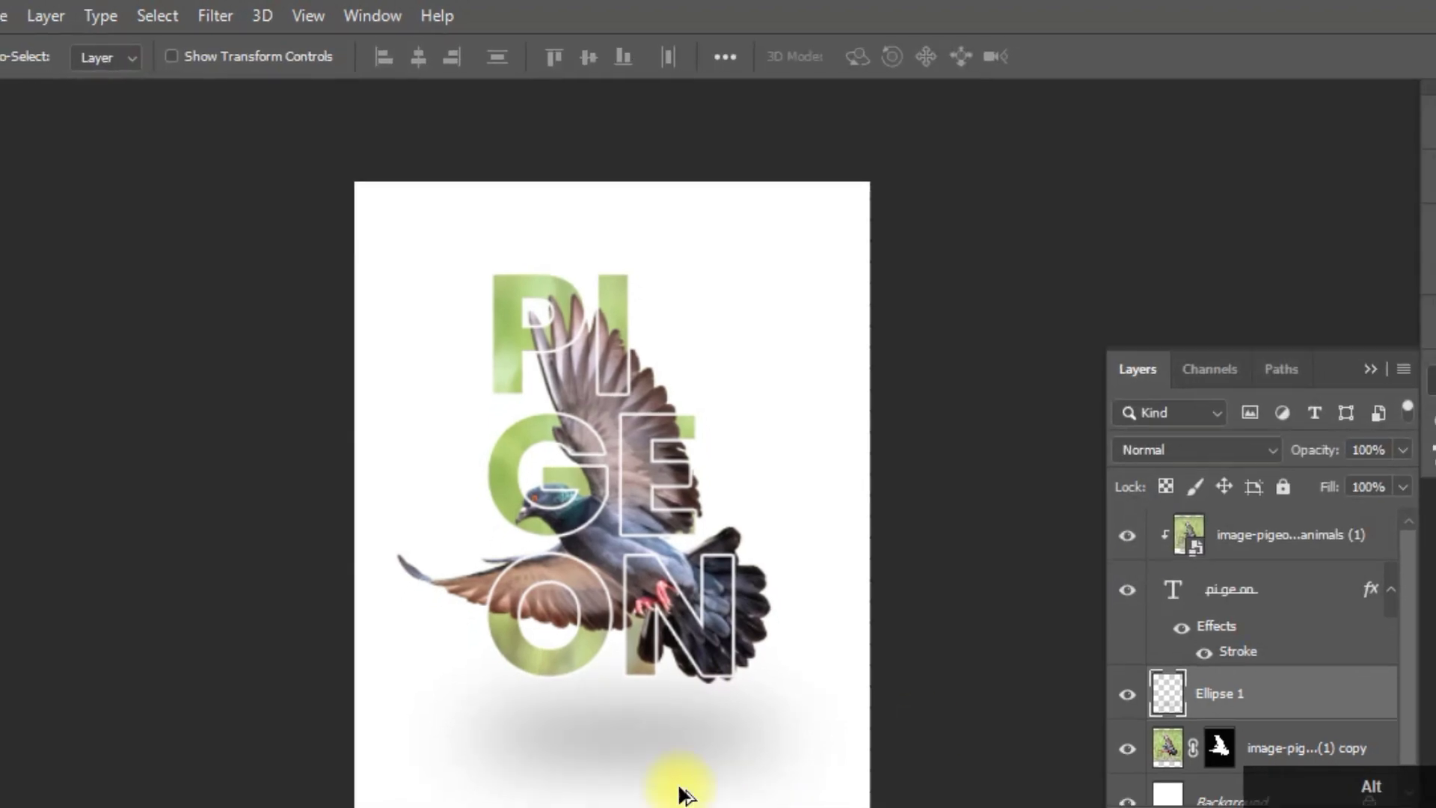
Flatten the blurred shadow vertically into a thin strip below the bird and set its opacity to 72%
key(ctrl+t)
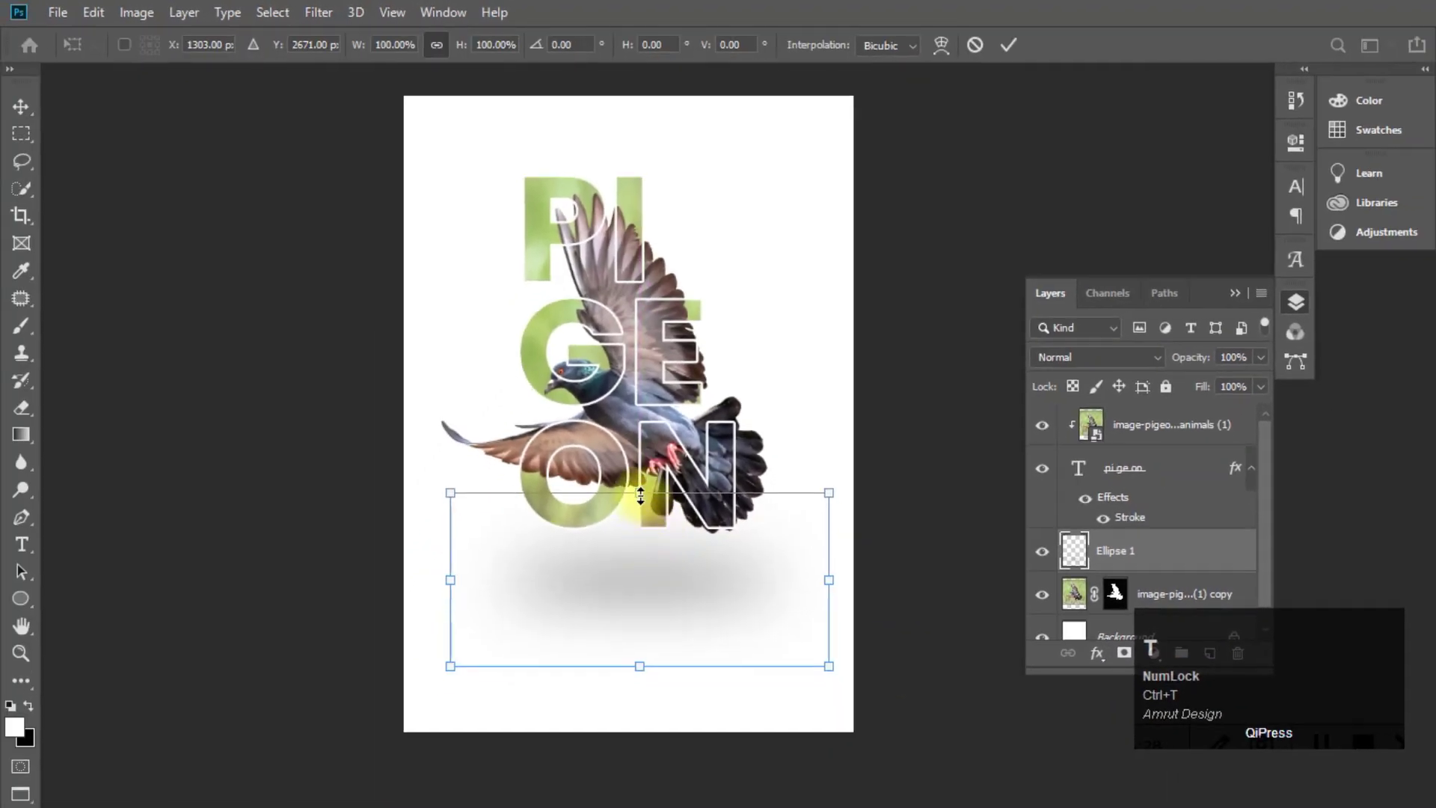
drag(640, 495, 681, 581)
double_click(688, 582)
scroll(658, 494, down, 2)
scroll(673, 529, up, 2)
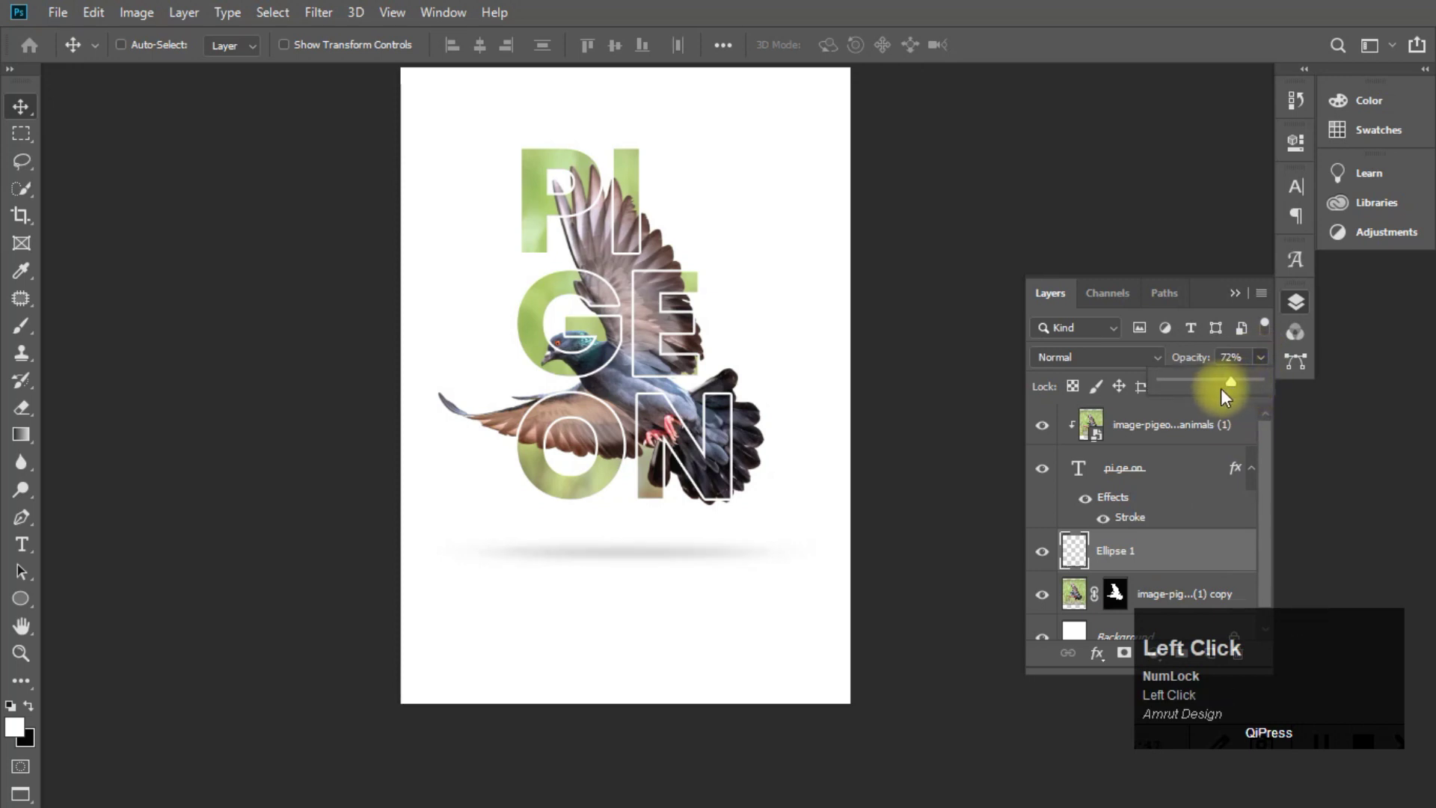
click(655, 553)
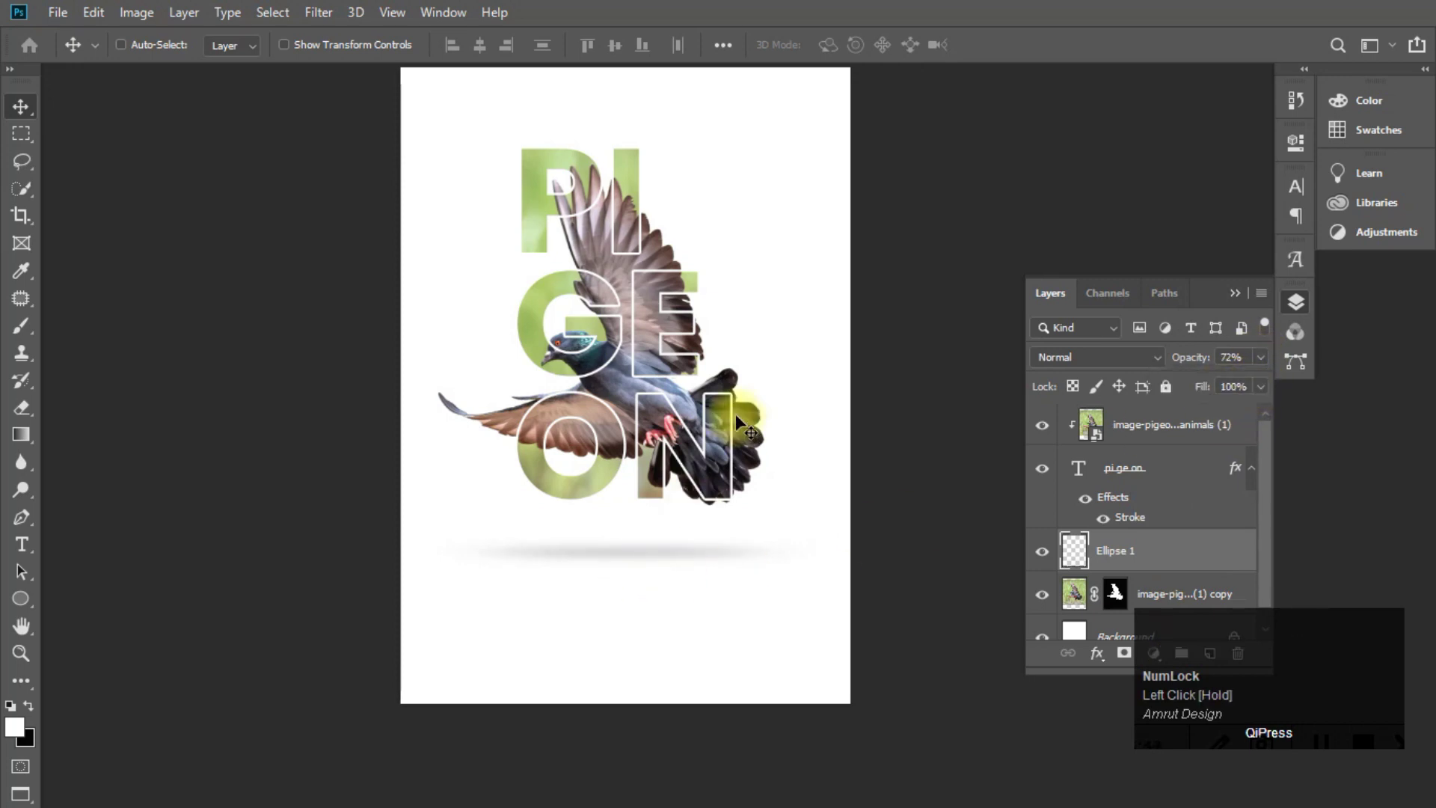
Draw a white circle about 1492 px in diameter and move it over the centre of the pigeon
scroll(640, 460, down, 5)
drag(686, 314, 680, 335)
scroll(666, 368, up, 4)
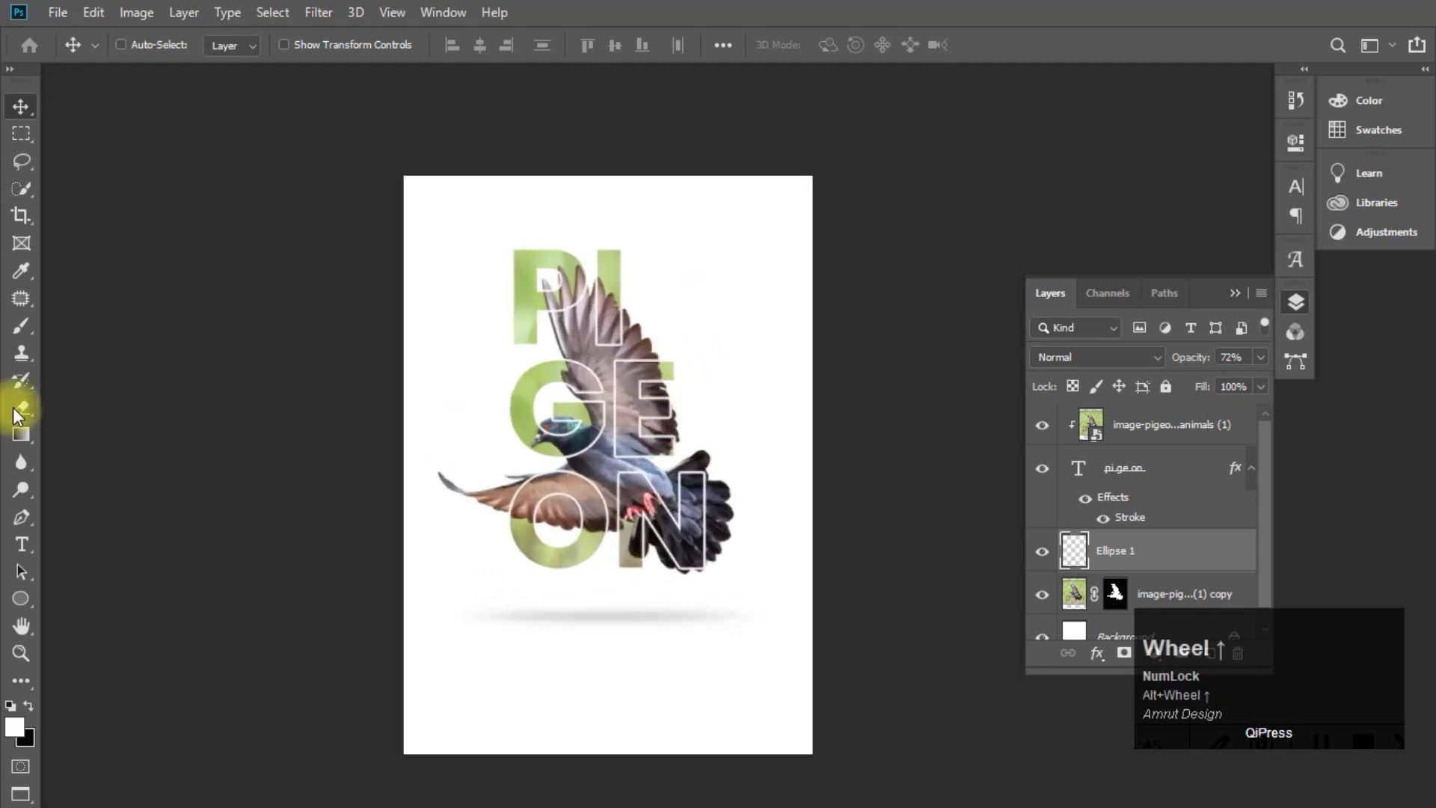
click(20, 598)
drag(525, 346, 679, 468)
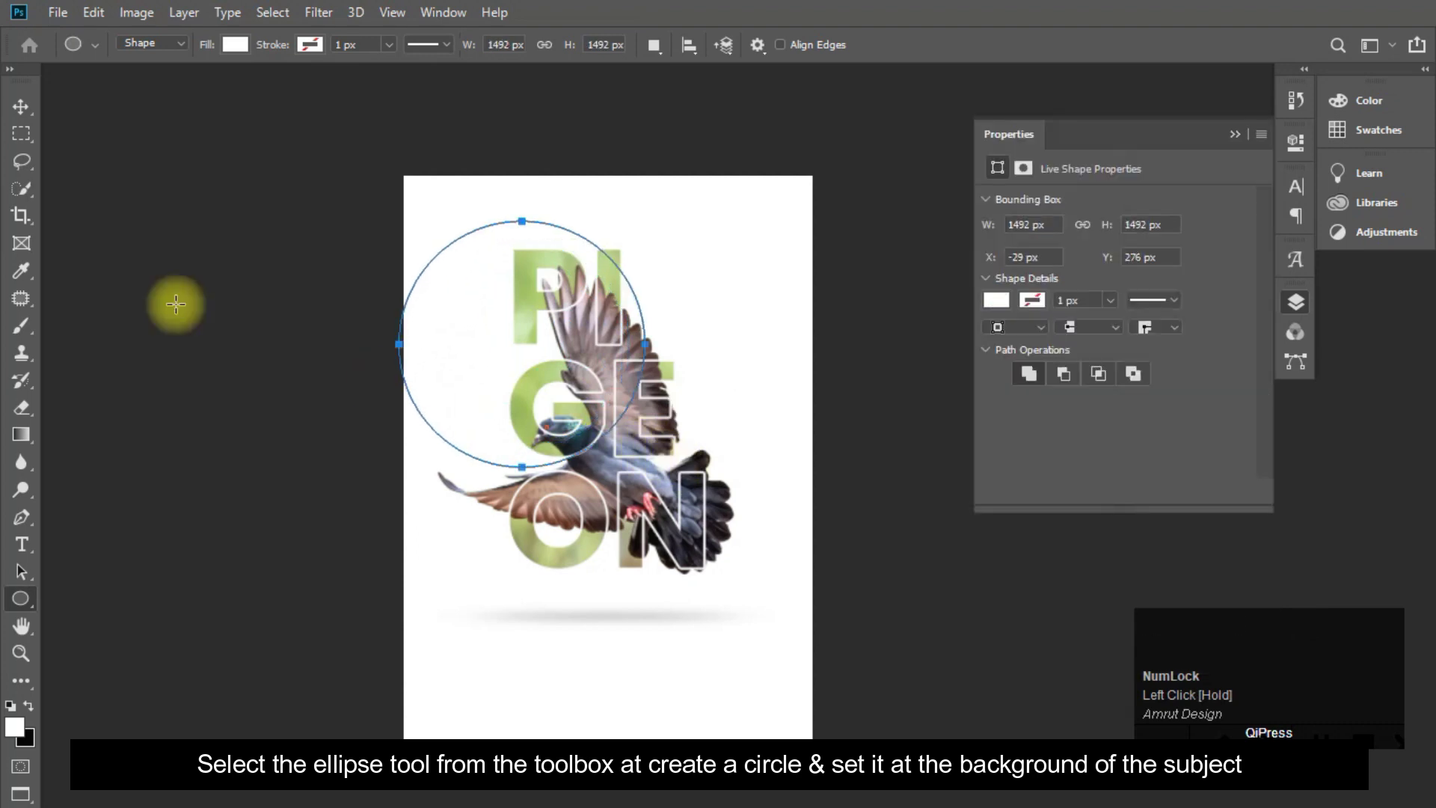
click(20, 107)
drag(554, 341, 644, 433)
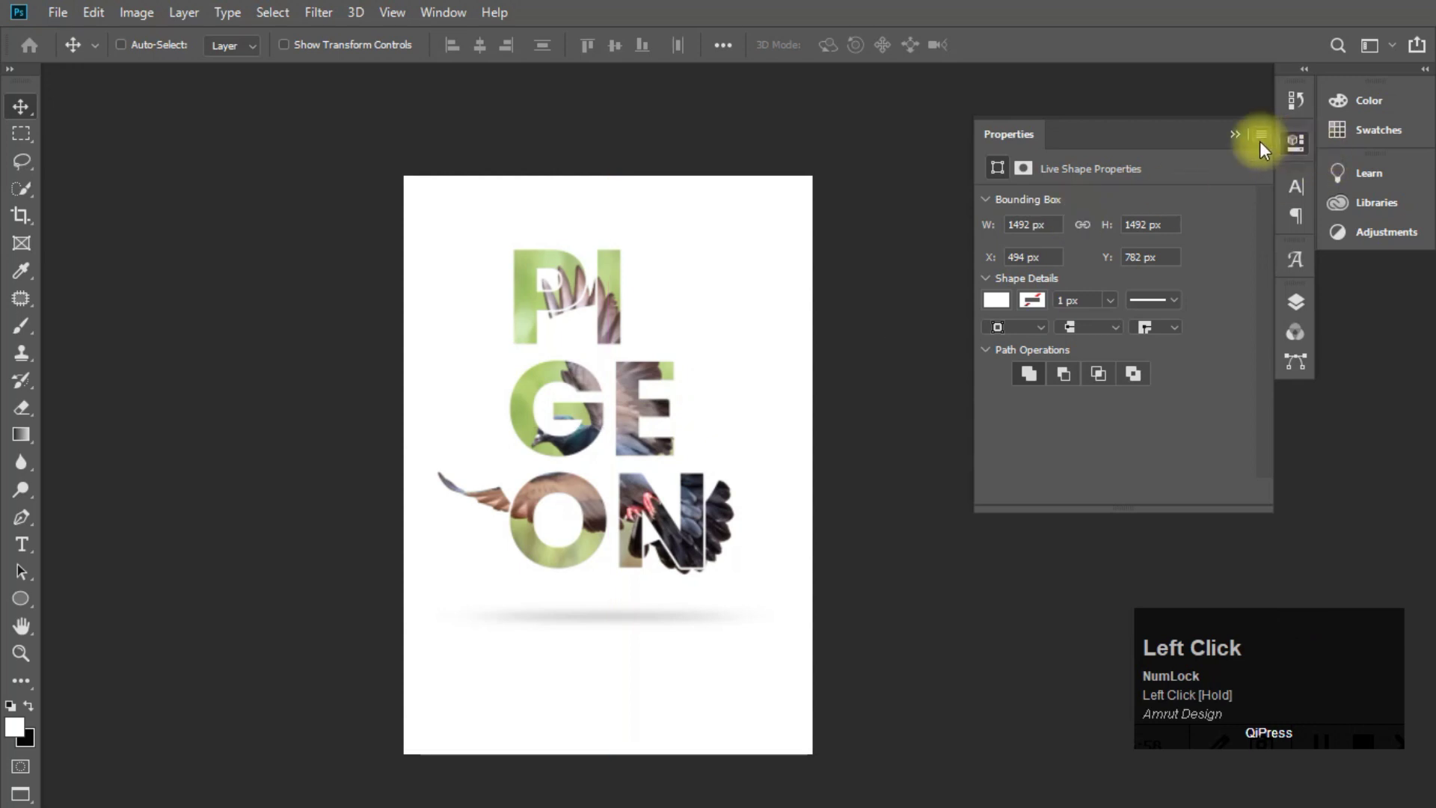
Move the Ellipse 2 circle layer below the masked pigeon copy, directly above the Background layer
click(1236, 134)
click(1294, 303)
scroll(1182, 508, down, 2)
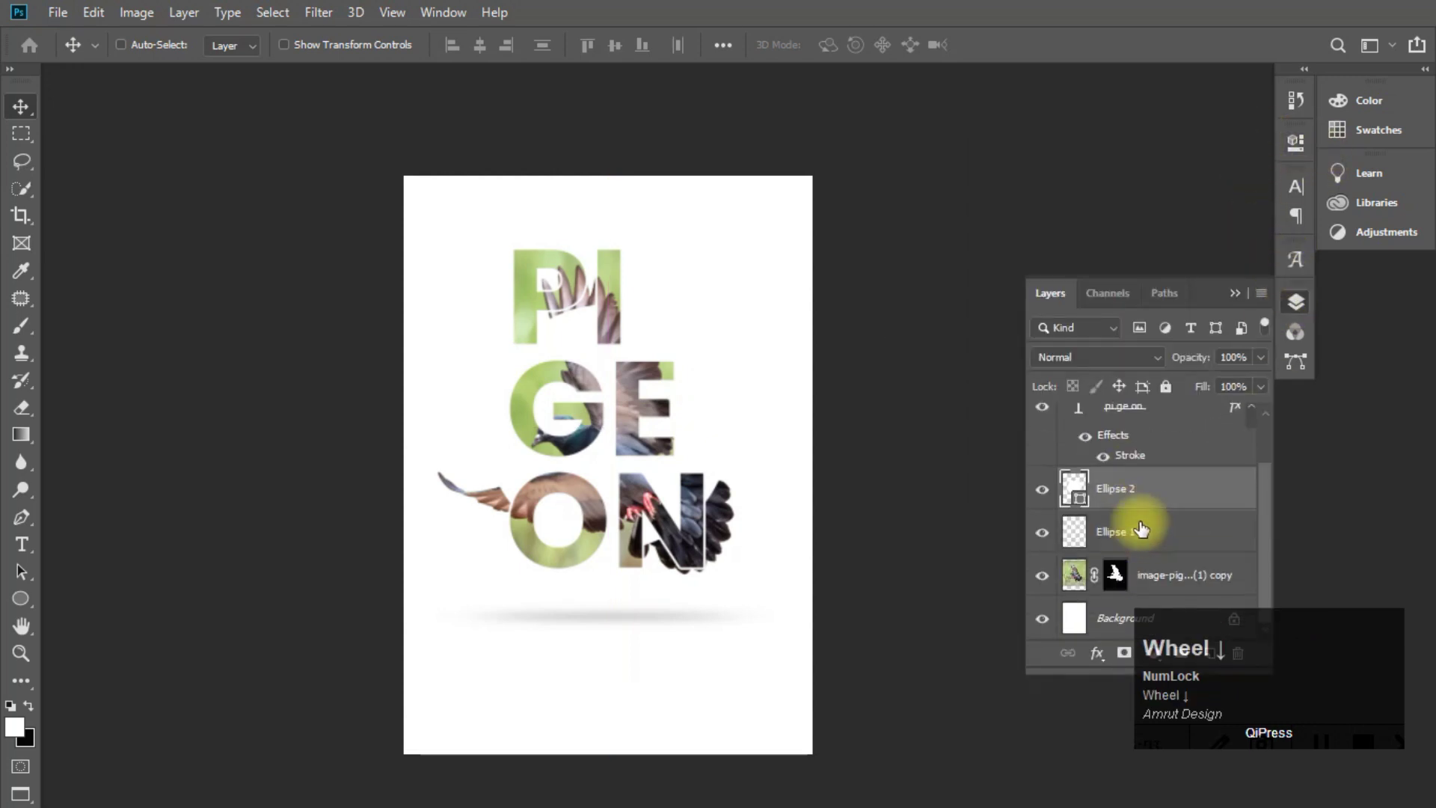
drag(1141, 508, 1156, 590)
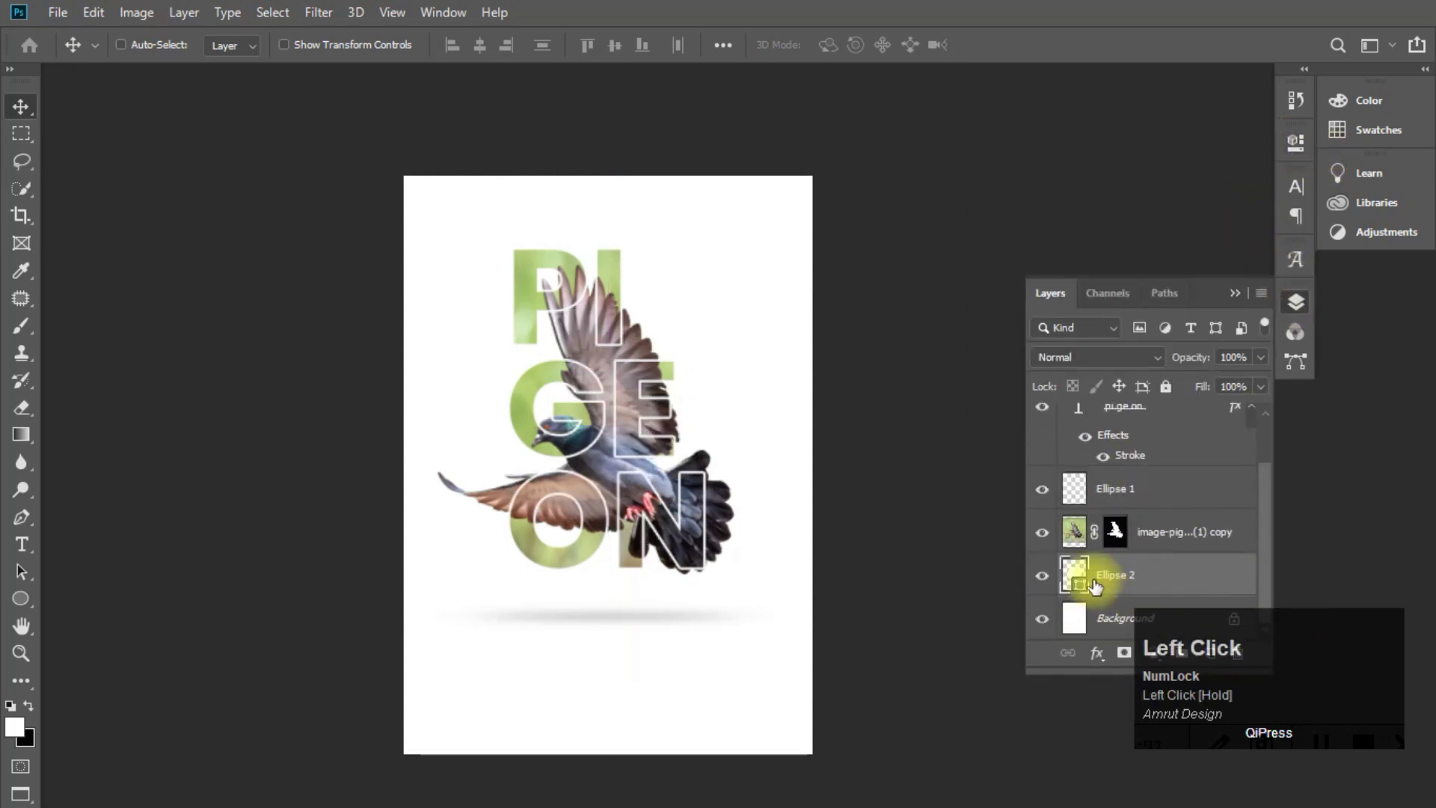
Recolour the circle behind the pigeon to the pale green e0ffca, starting from a green sampled in the lettering
double_click(1077, 576)
click(531, 258)
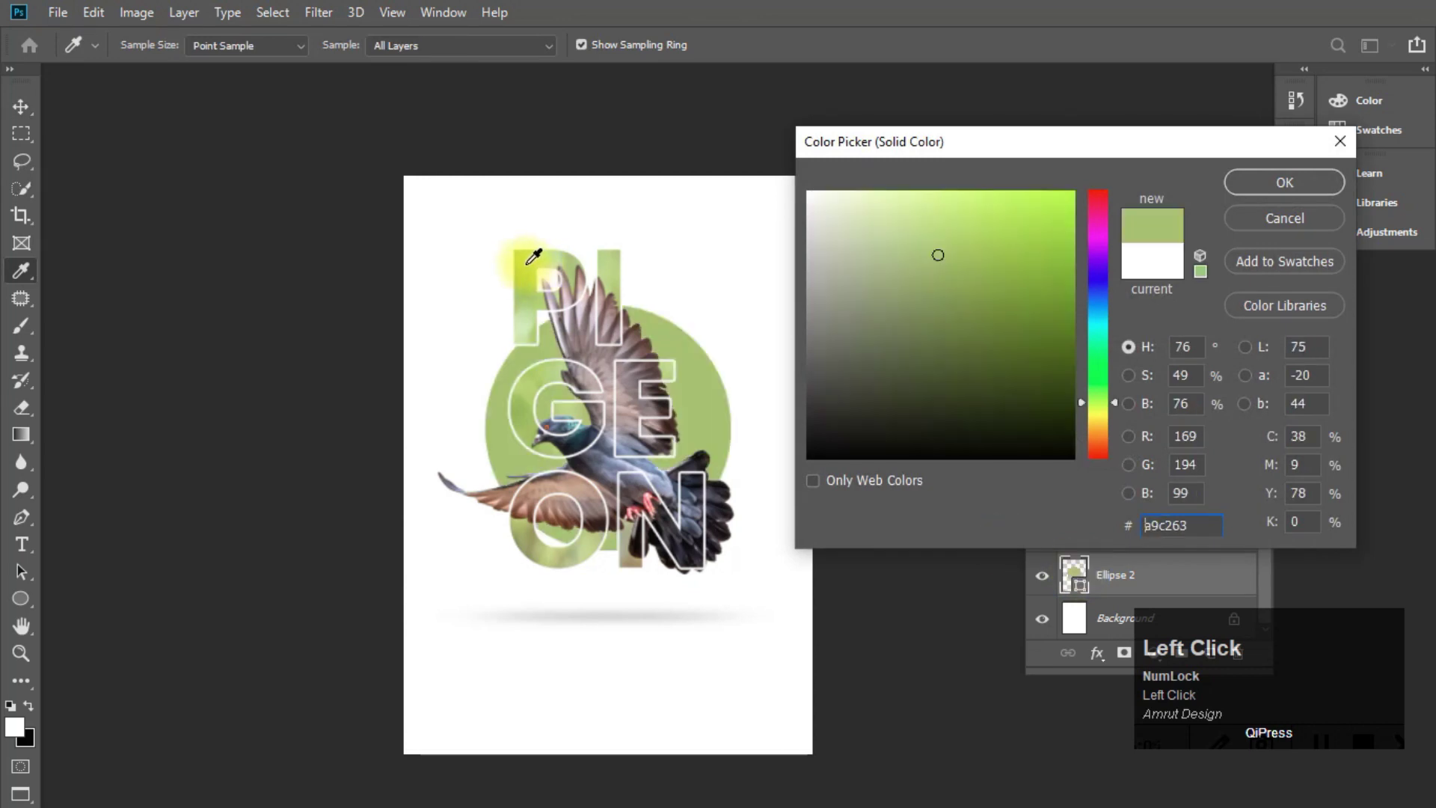
drag(940, 252, 843, 168)
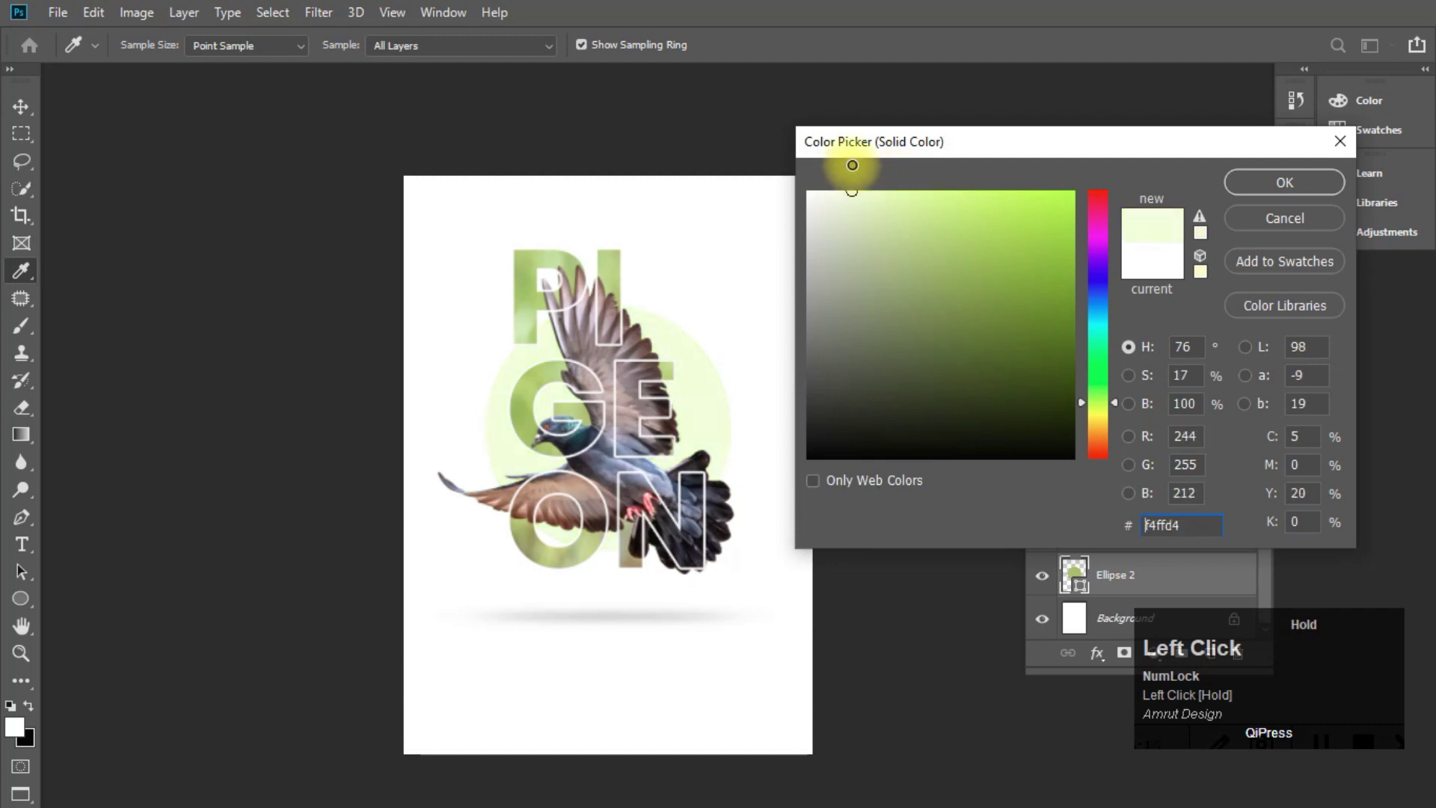
mouse_move(1114, 401)
mouse_down()
mouse_move(1116, 418)
mouse_move(1110, 388)
mouse_up()
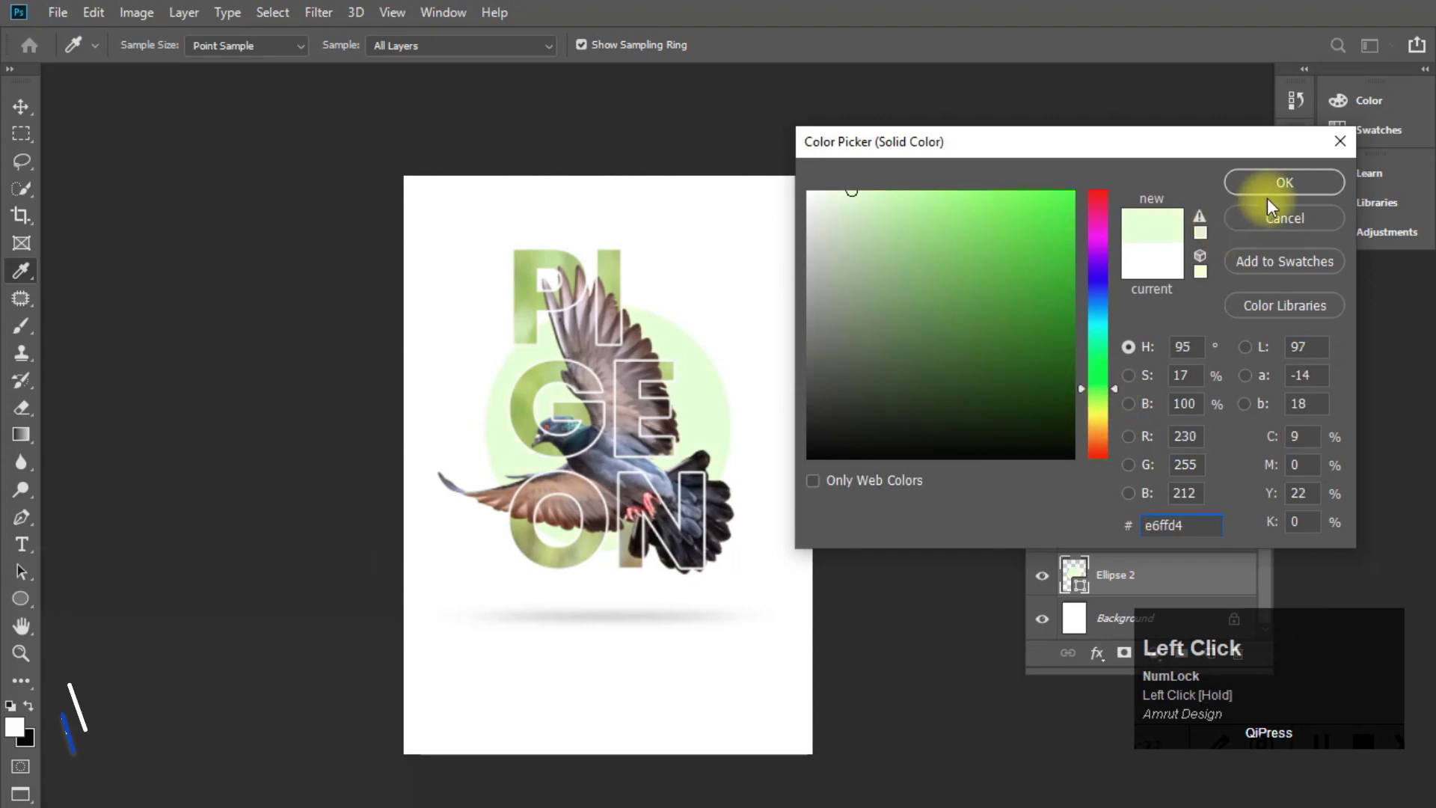
click(1283, 183)
scroll(845, 393, down, 1)
scroll(782, 402, up, 3)
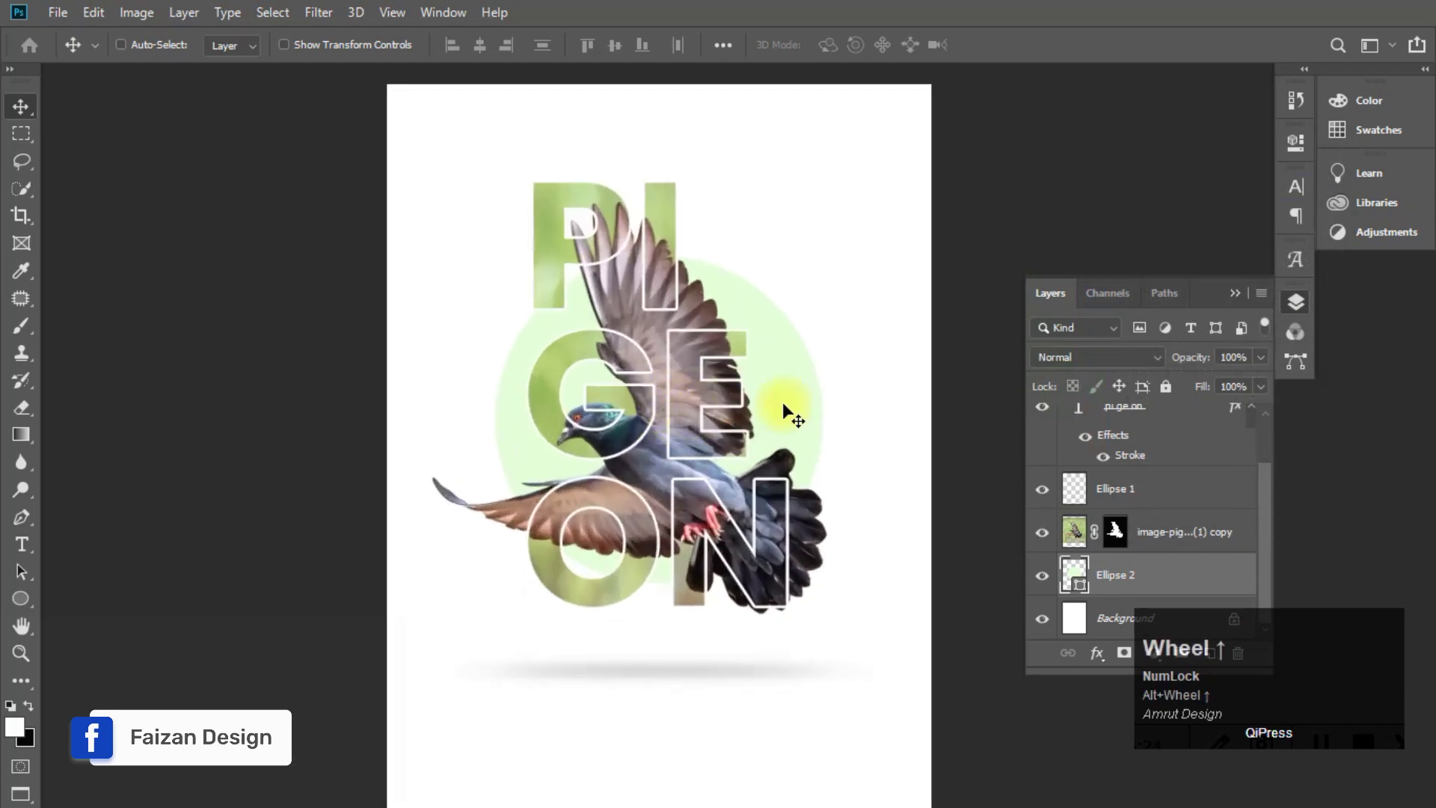
double_click(1077, 575)
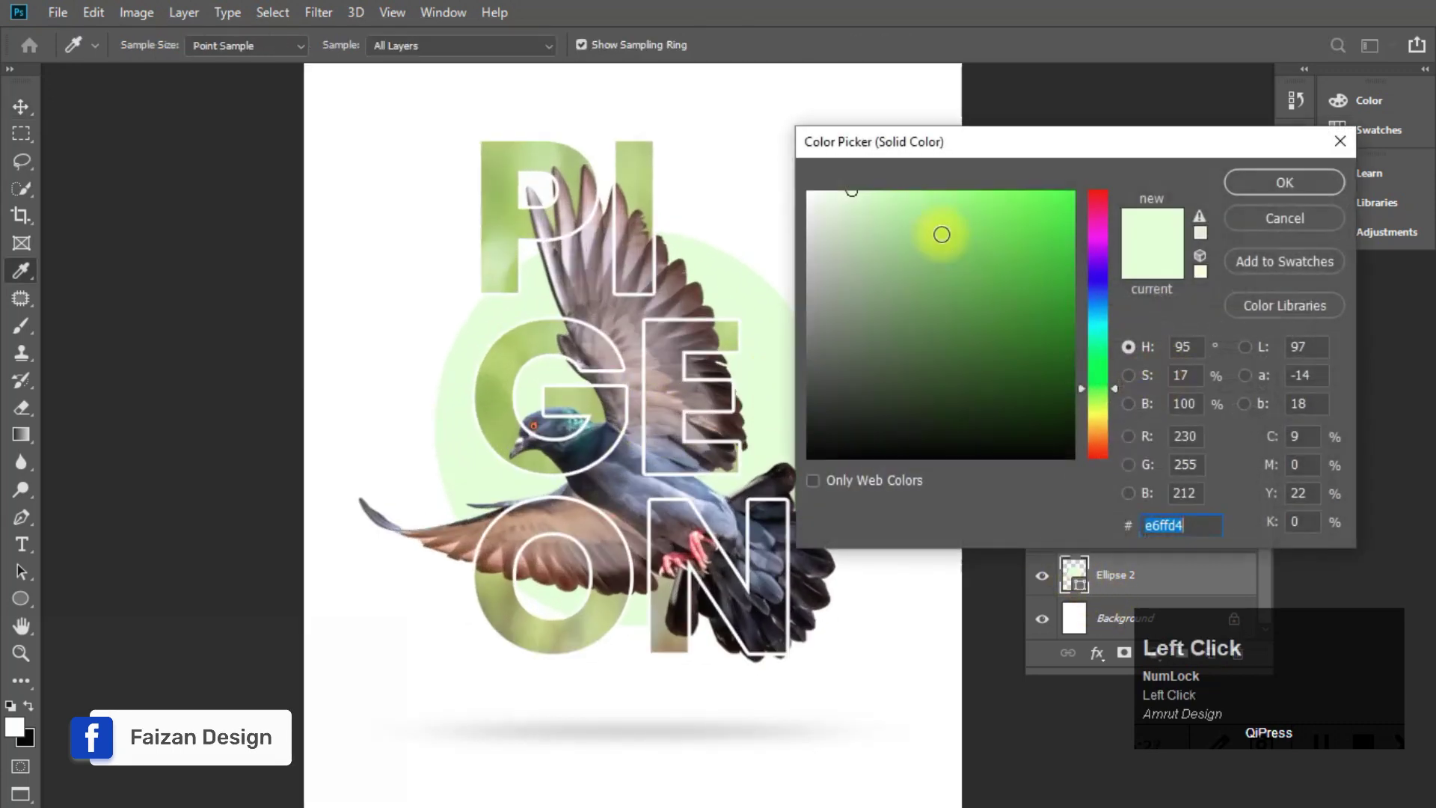
drag(861, 195, 863, 191)
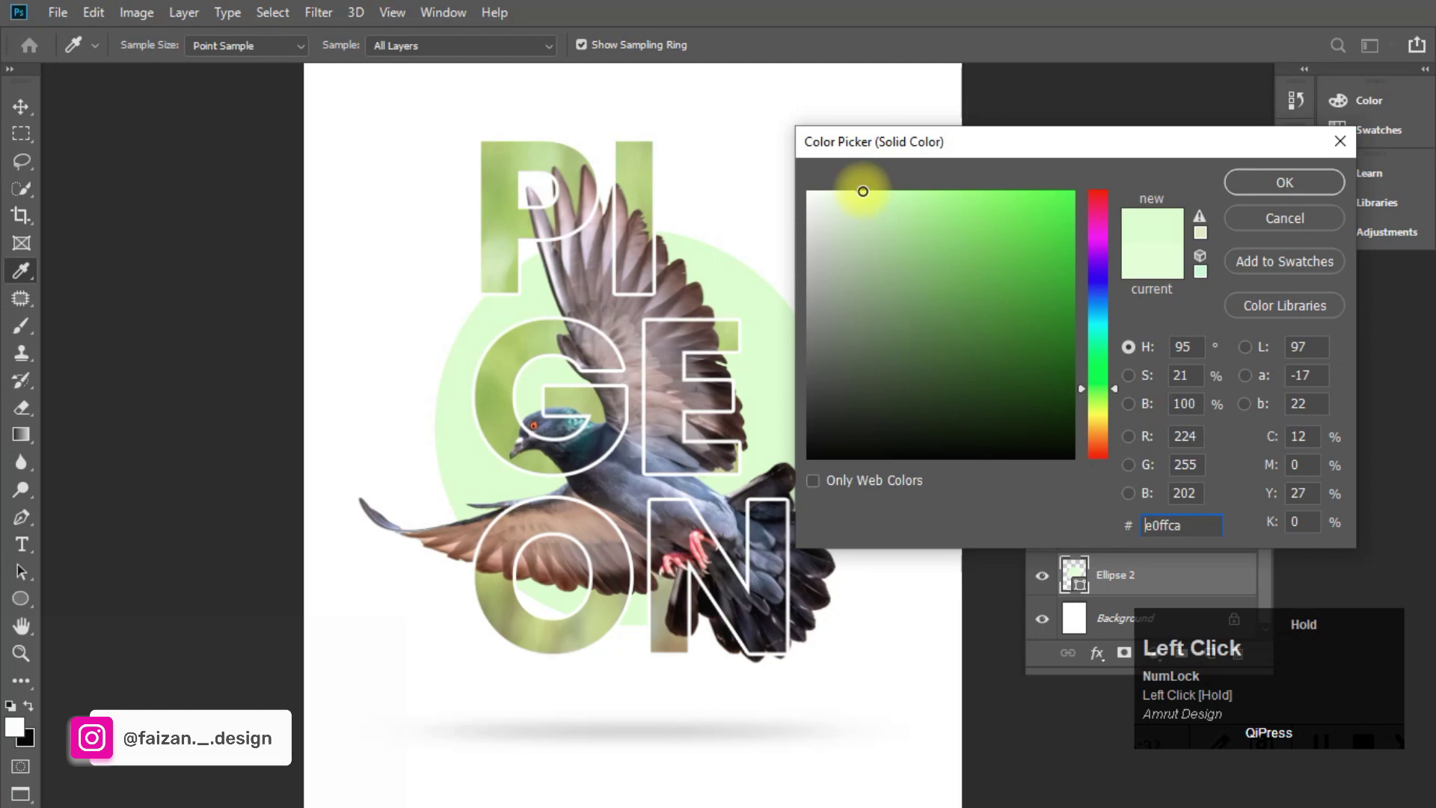
click(1279, 182)
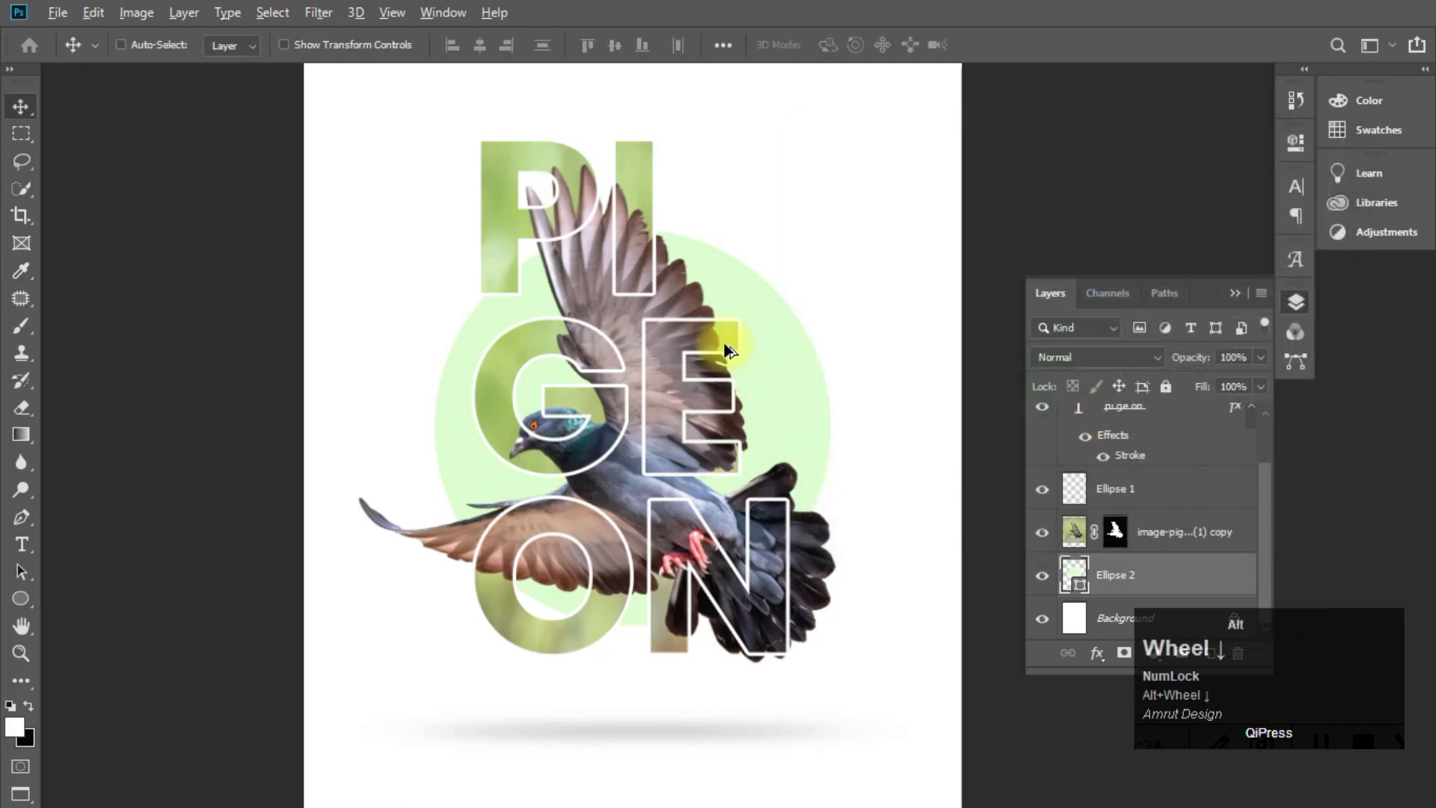
Duplicate the green circle twice, placing one copy partly off the page's top-right corner and the other off its bottom-left corner
scroll(750, 388, down, 2)
scroll(750, 388, up, 2)
scroll(743, 454, up, 1)
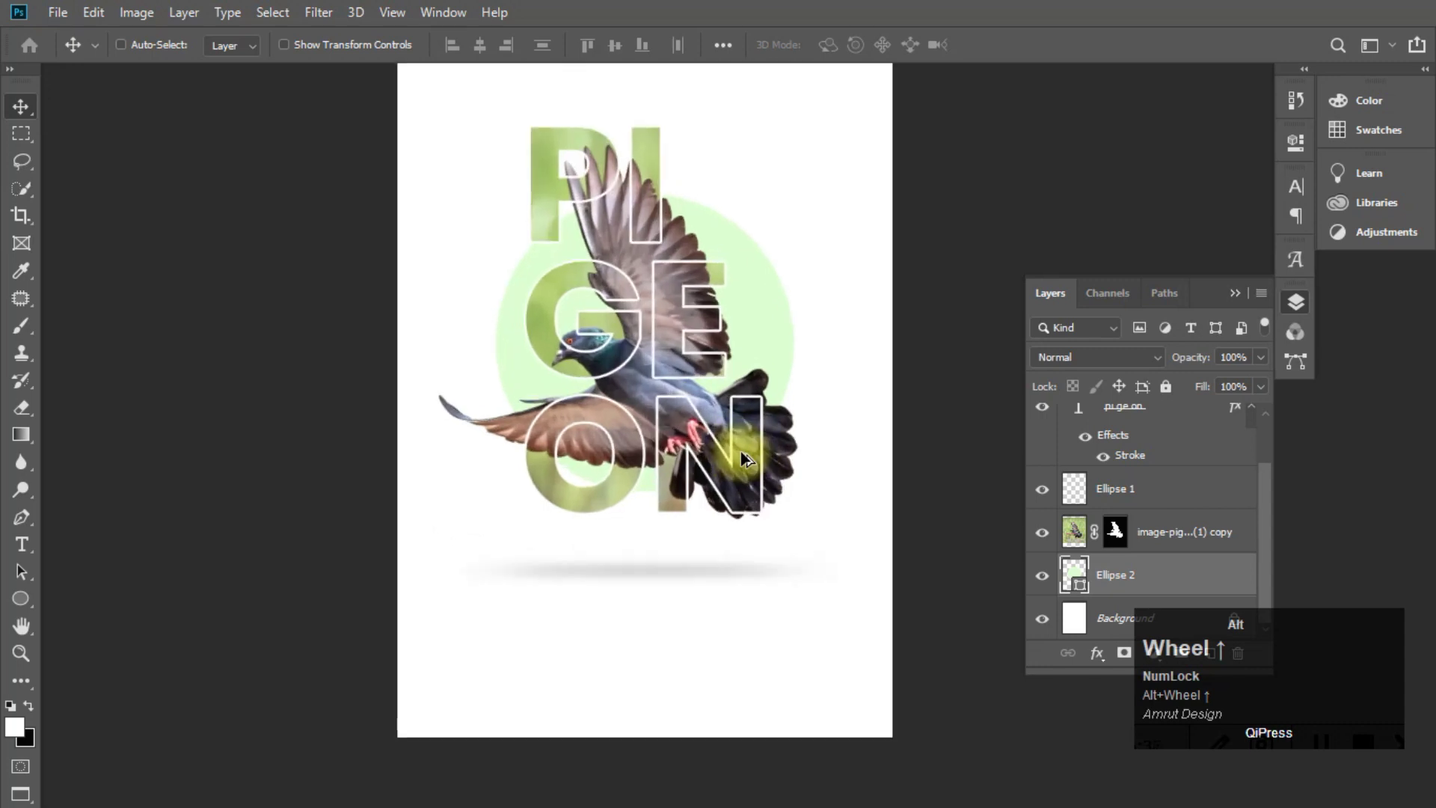
shift+click(656, 570)
scroll(638, 489, down, 2)
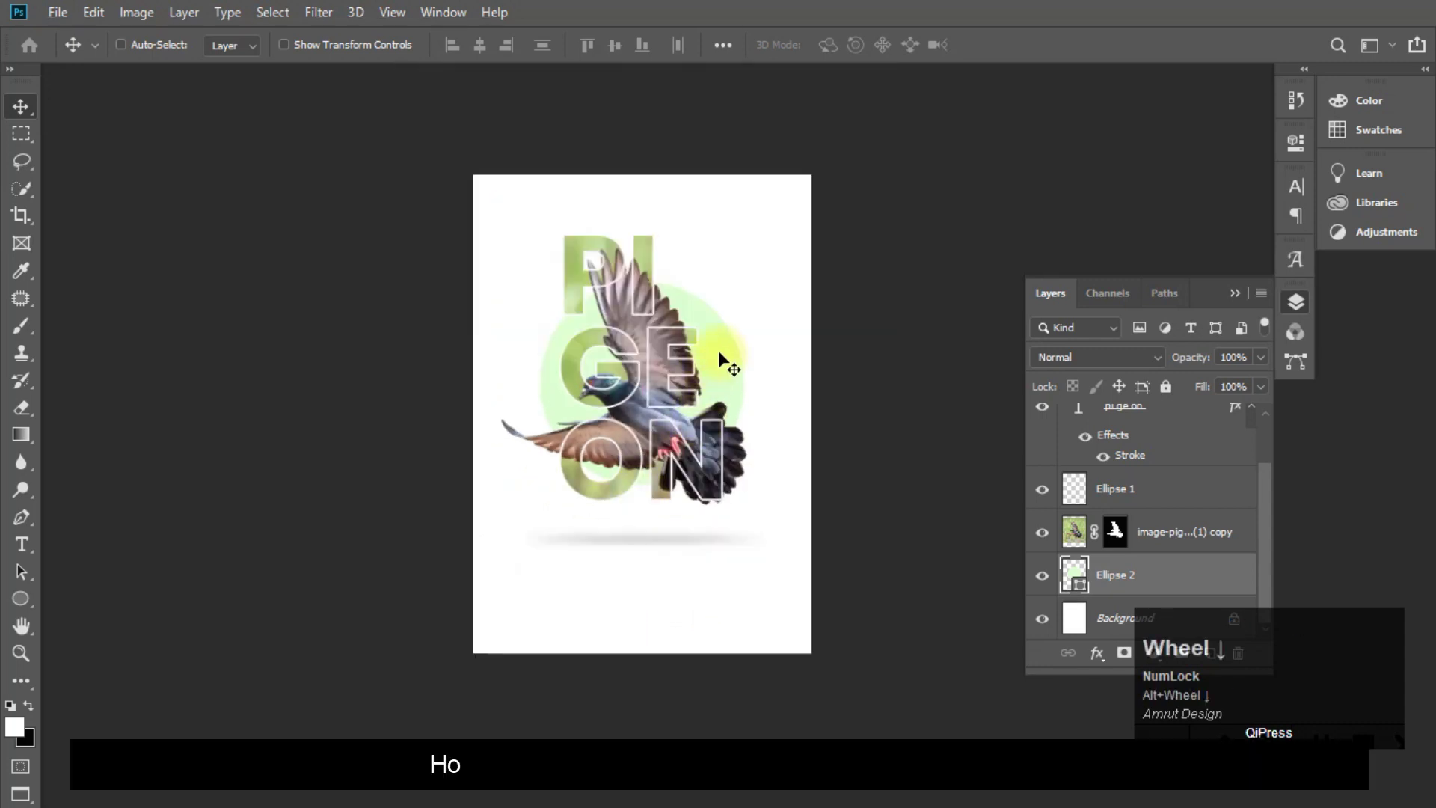
drag(719, 353, 914, 103)
scroll(622, 630, up, 3)
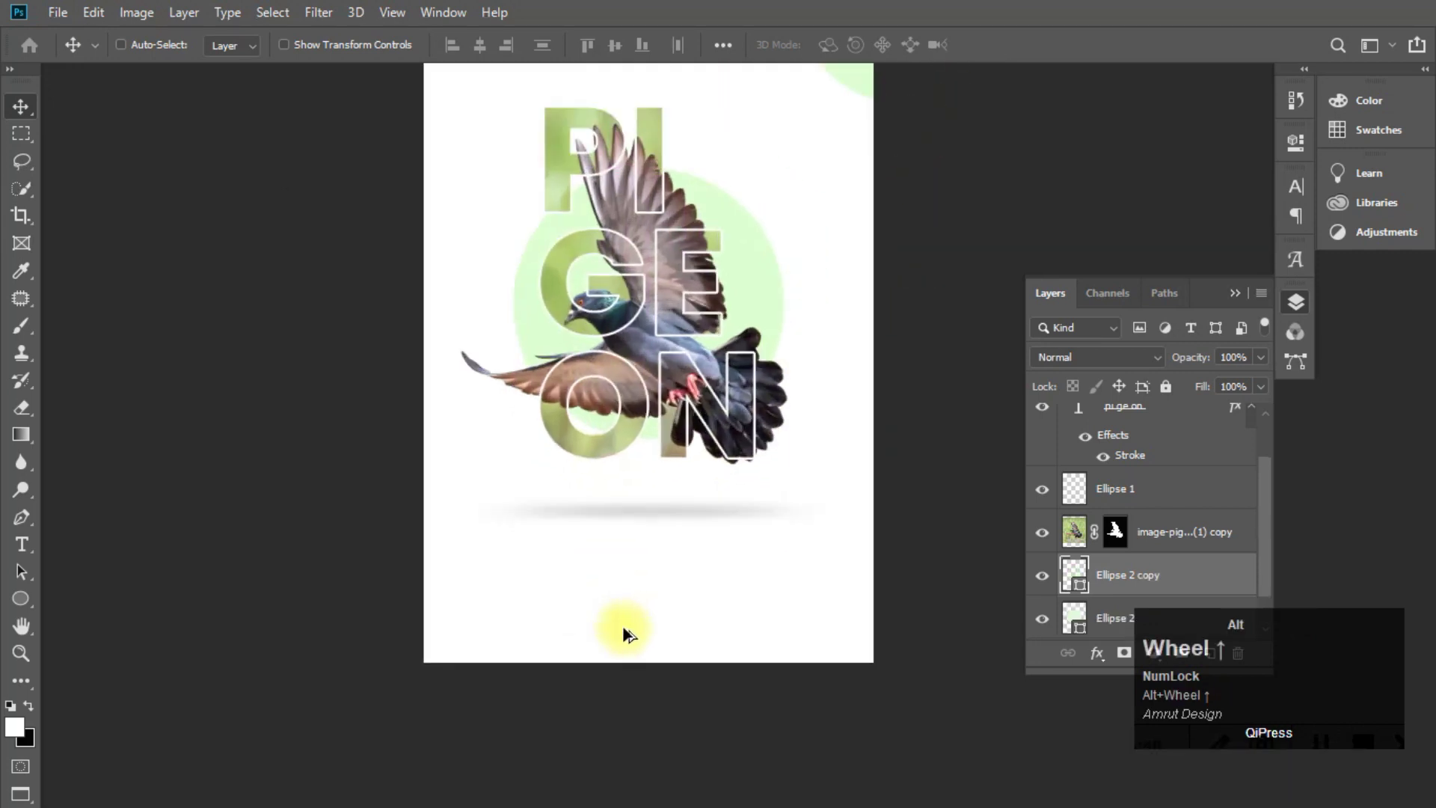
scroll(627, 585, down, 1)
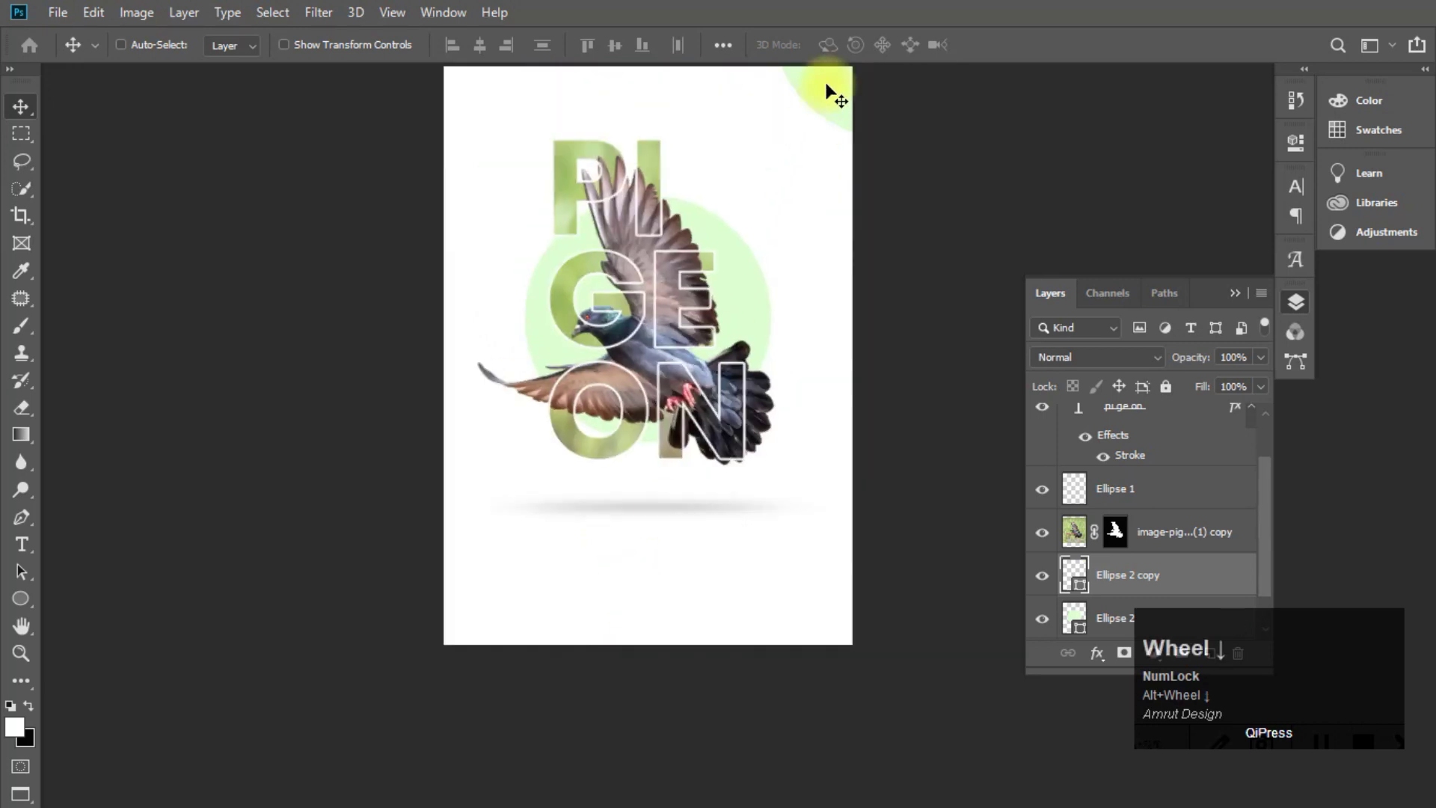
scroll(828, 112, down, 1)
drag(827, 113, 440, 653)
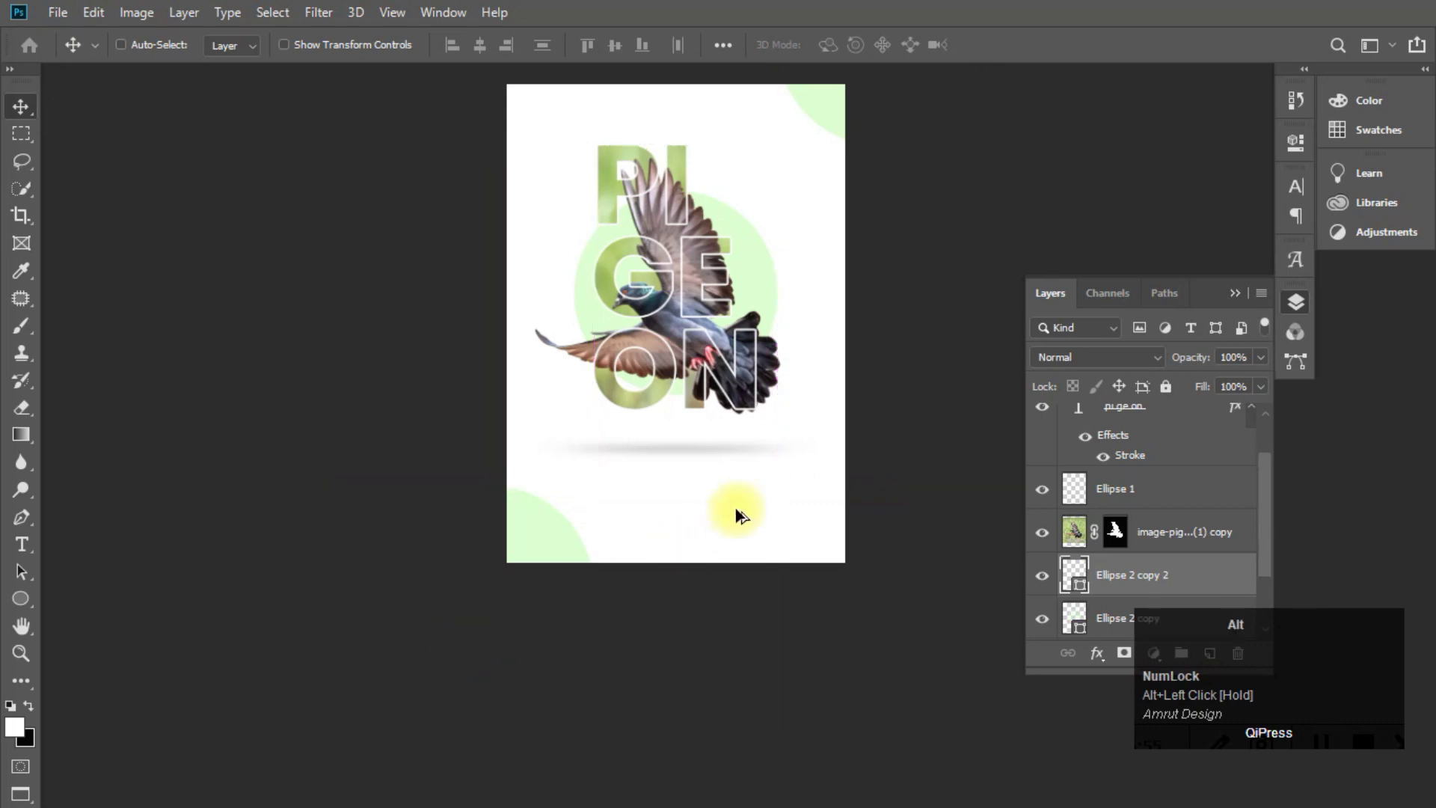
Add the text YOUR HEADLINE below the bird's shadow on a new layer above all the others
scroll(761, 506, up, 1)
drag(792, 487, 698, 491)
scroll(699, 490, up, 1)
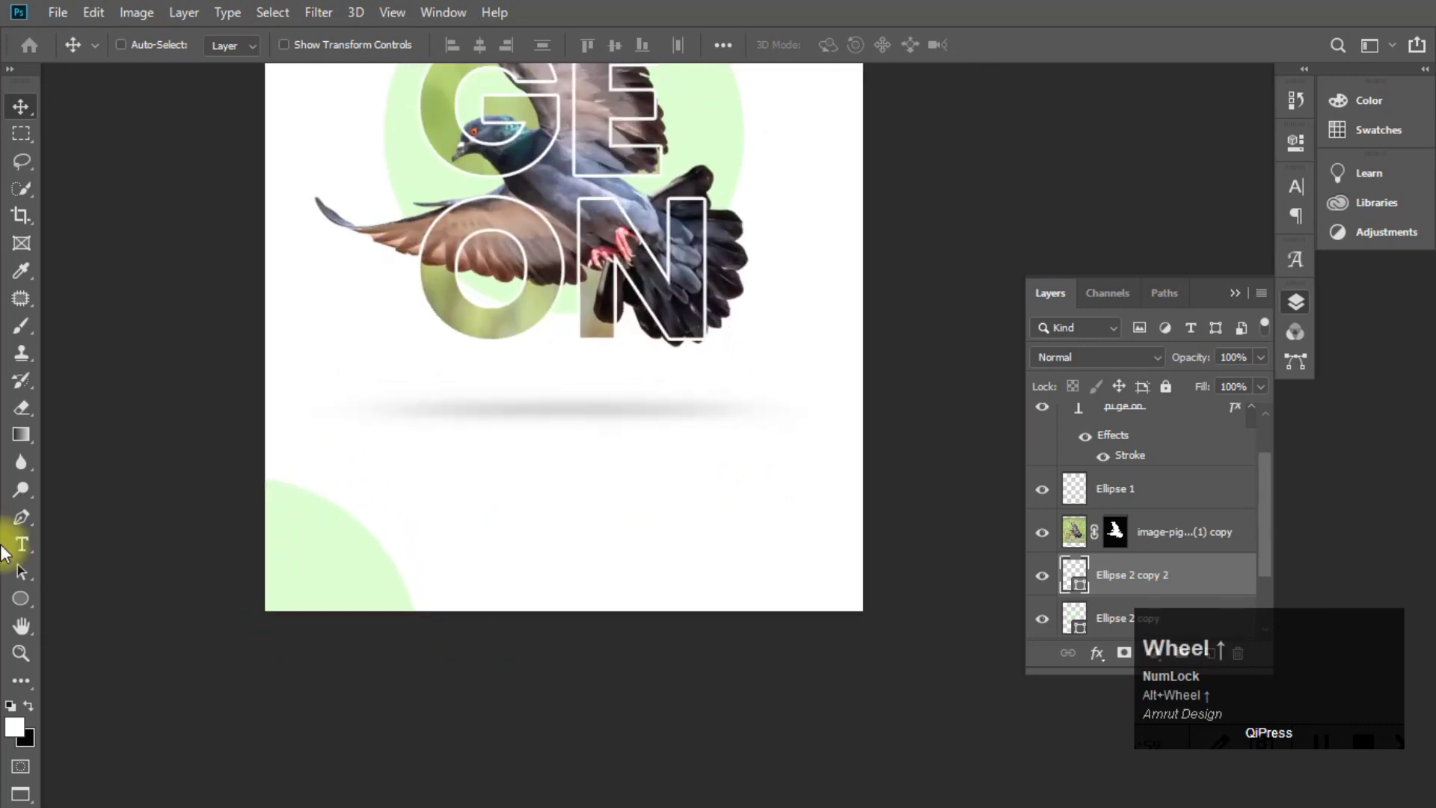
click(29, 540)
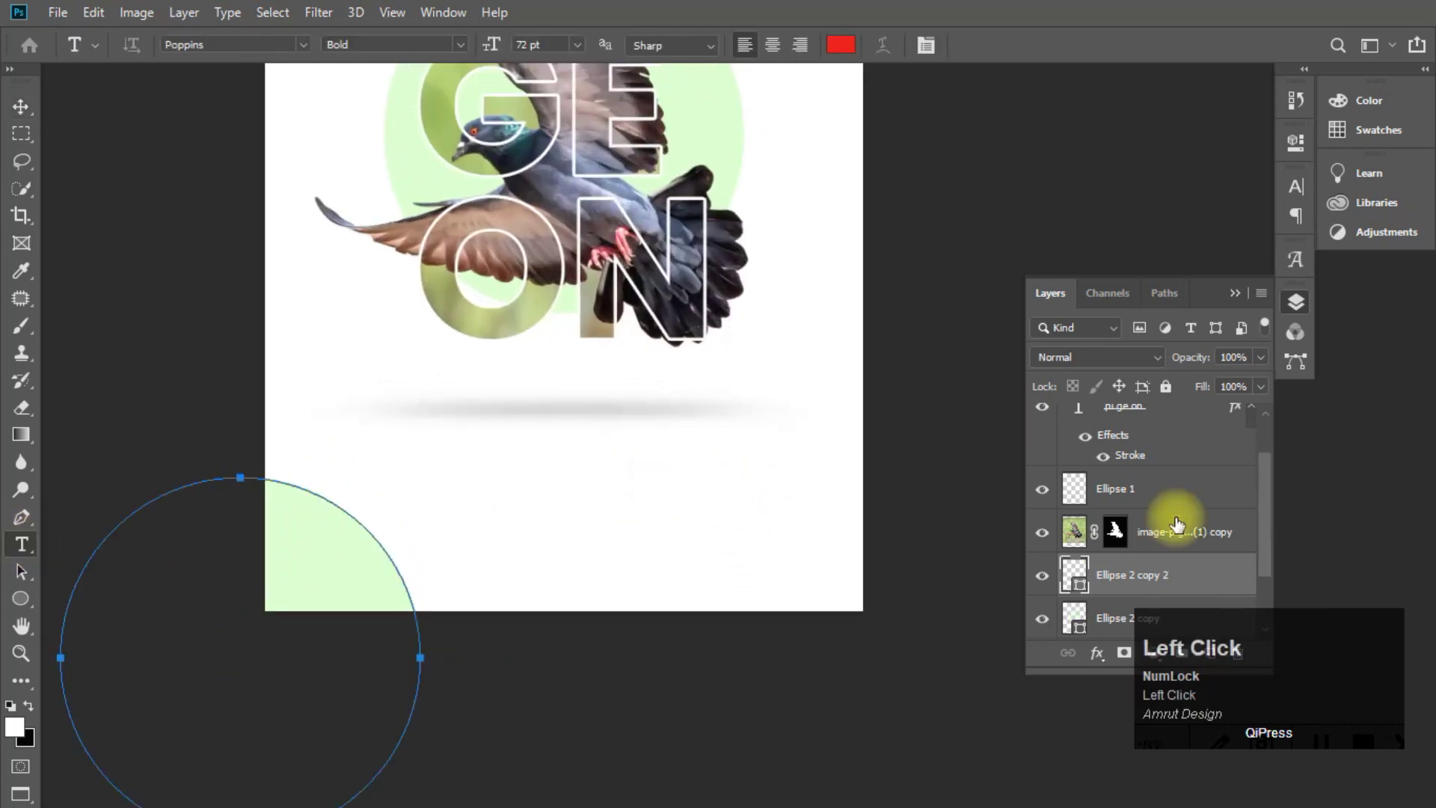
scroll(1197, 494, up, 2)
click(1144, 475)
click(1152, 424)
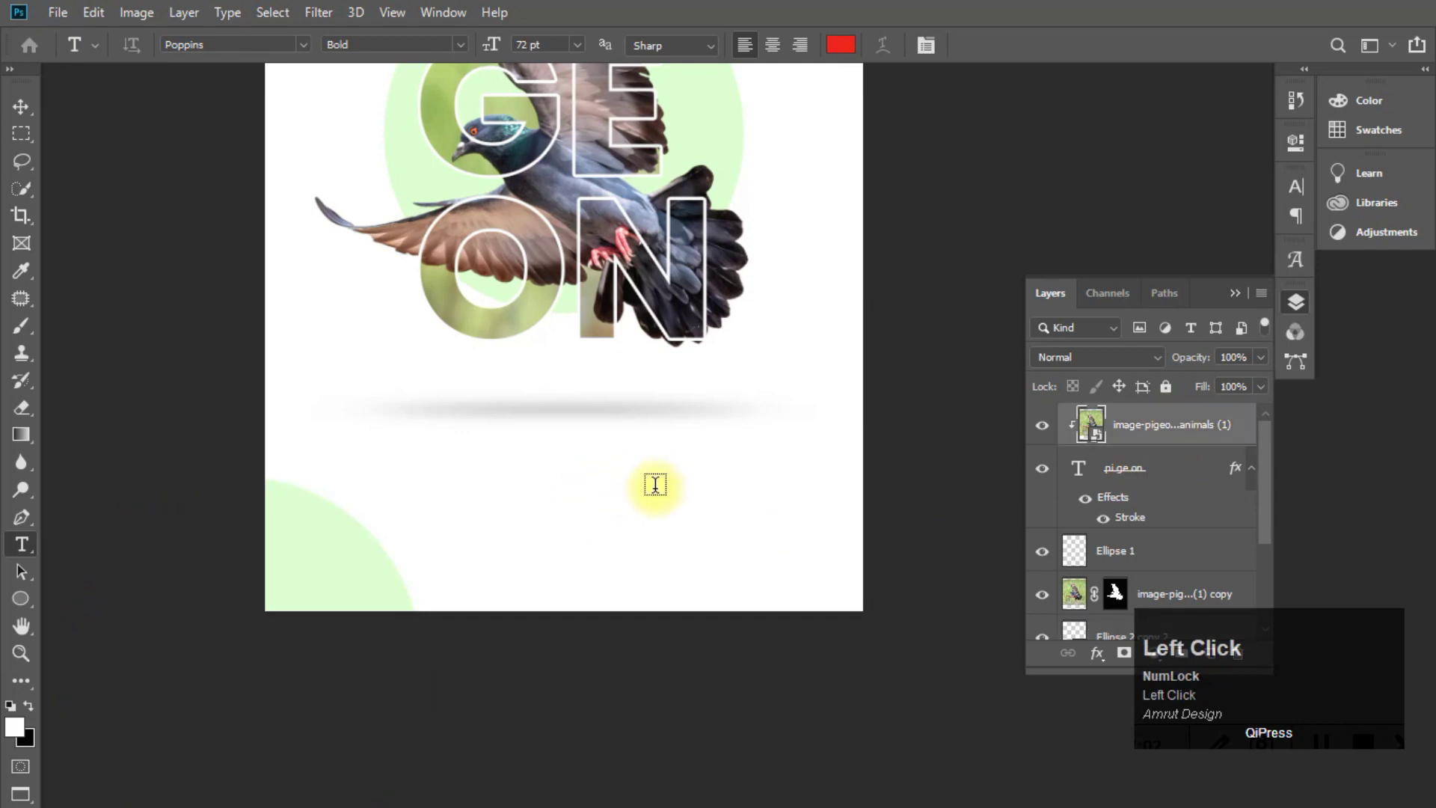
click(655, 484)
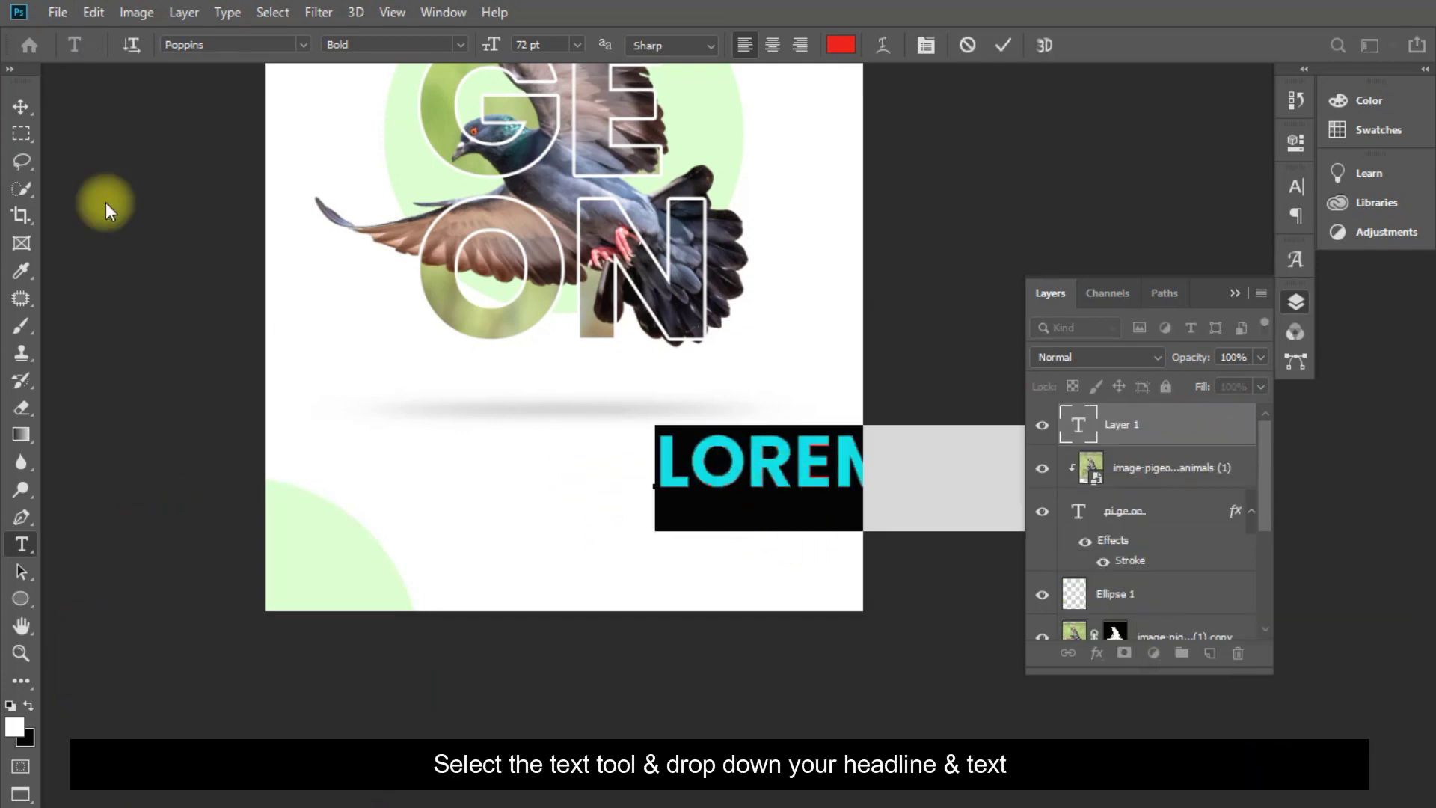
text(Y)
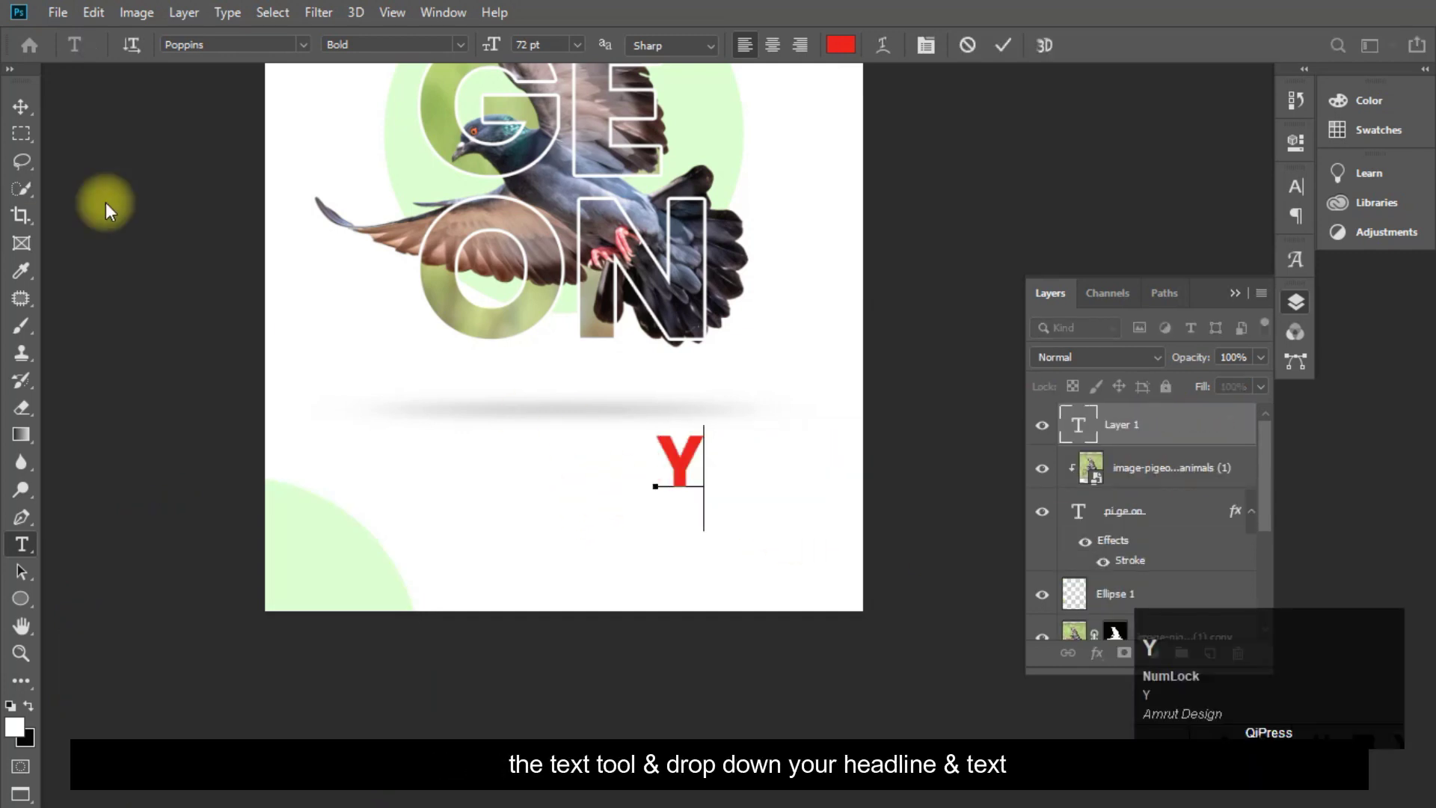
text(OUR)
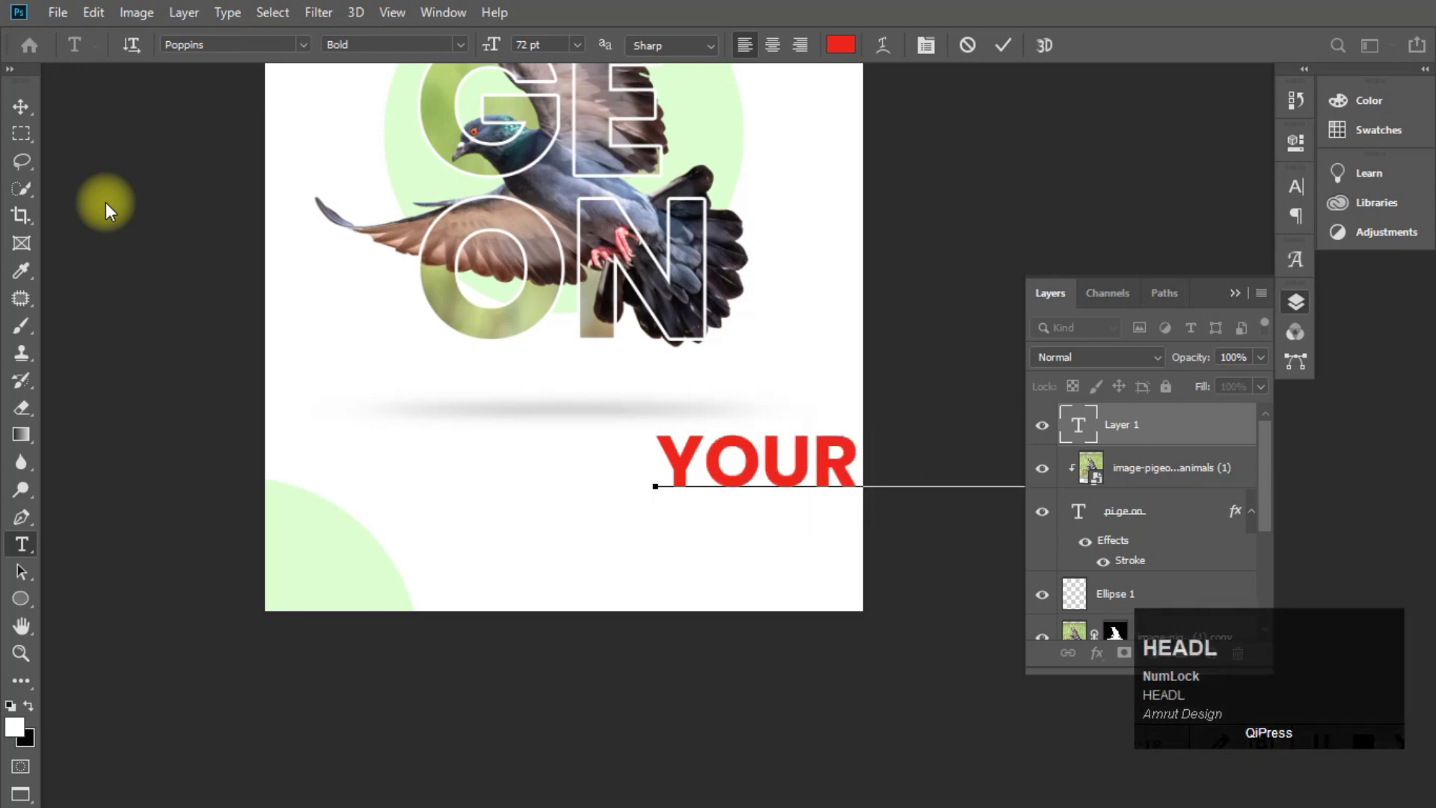
Set the headline text to black at a size of 25 pt
key(ctrl+a)
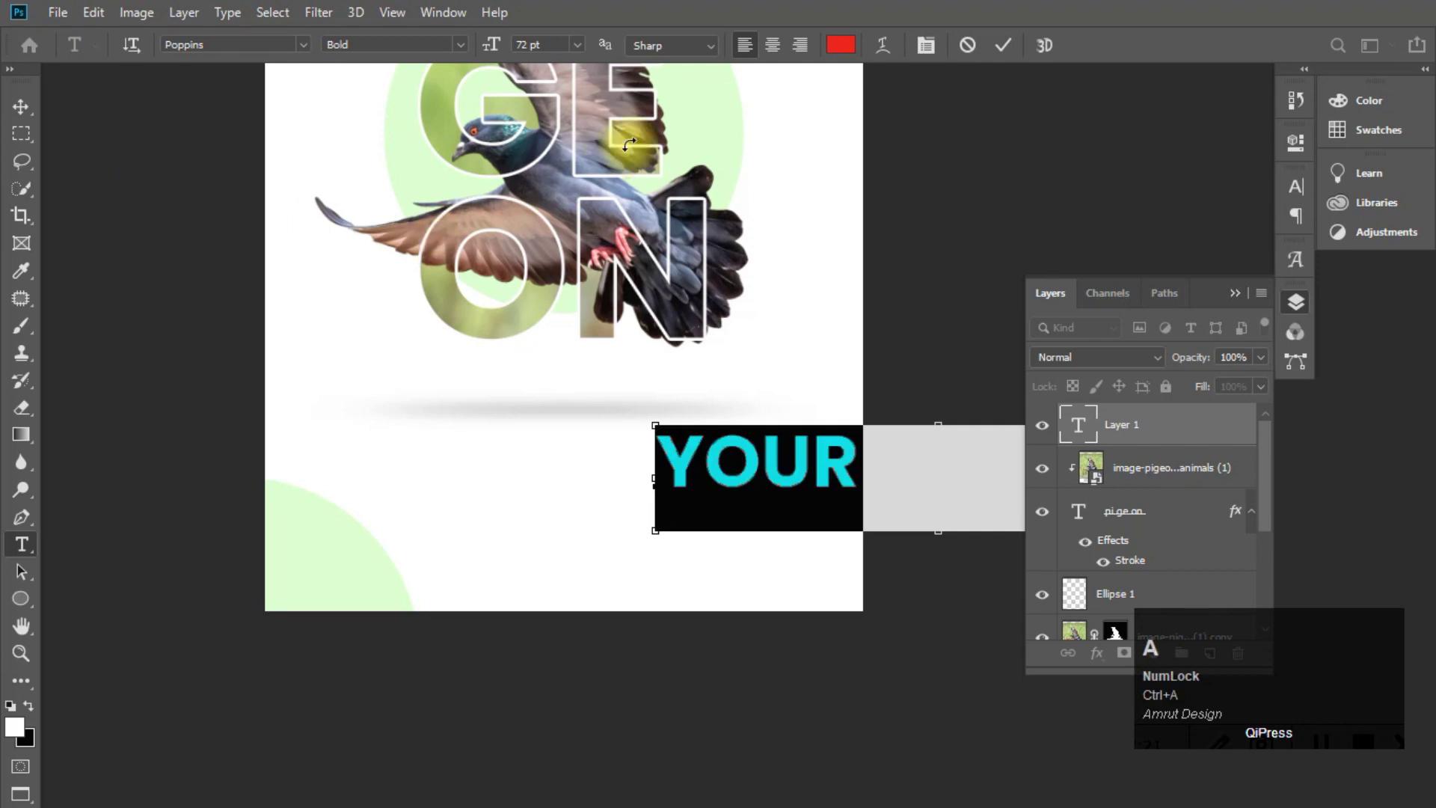
click(836, 46)
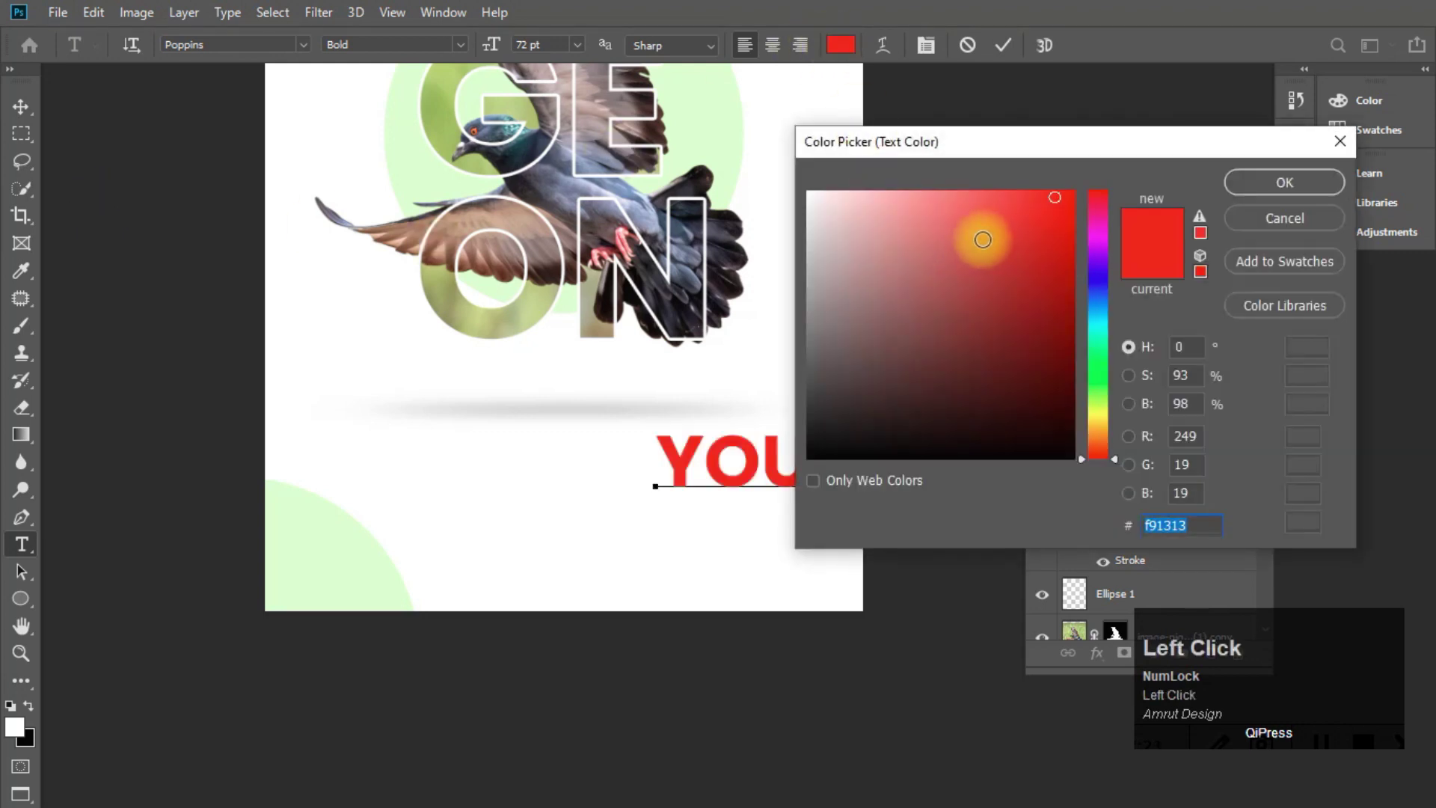
drag(982, 240, 1083, 464)
click(1284, 187)
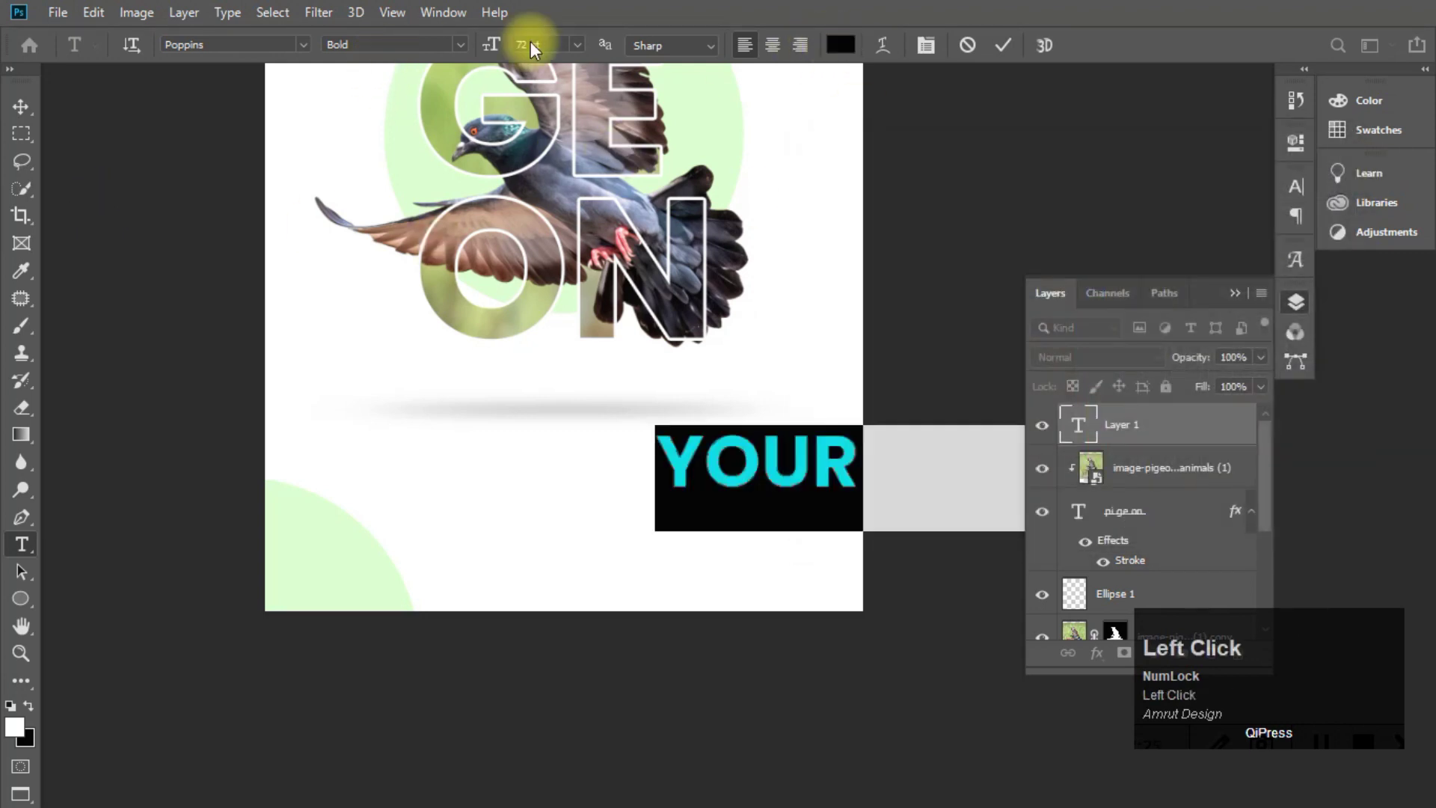
click(479, 39)
text(25)
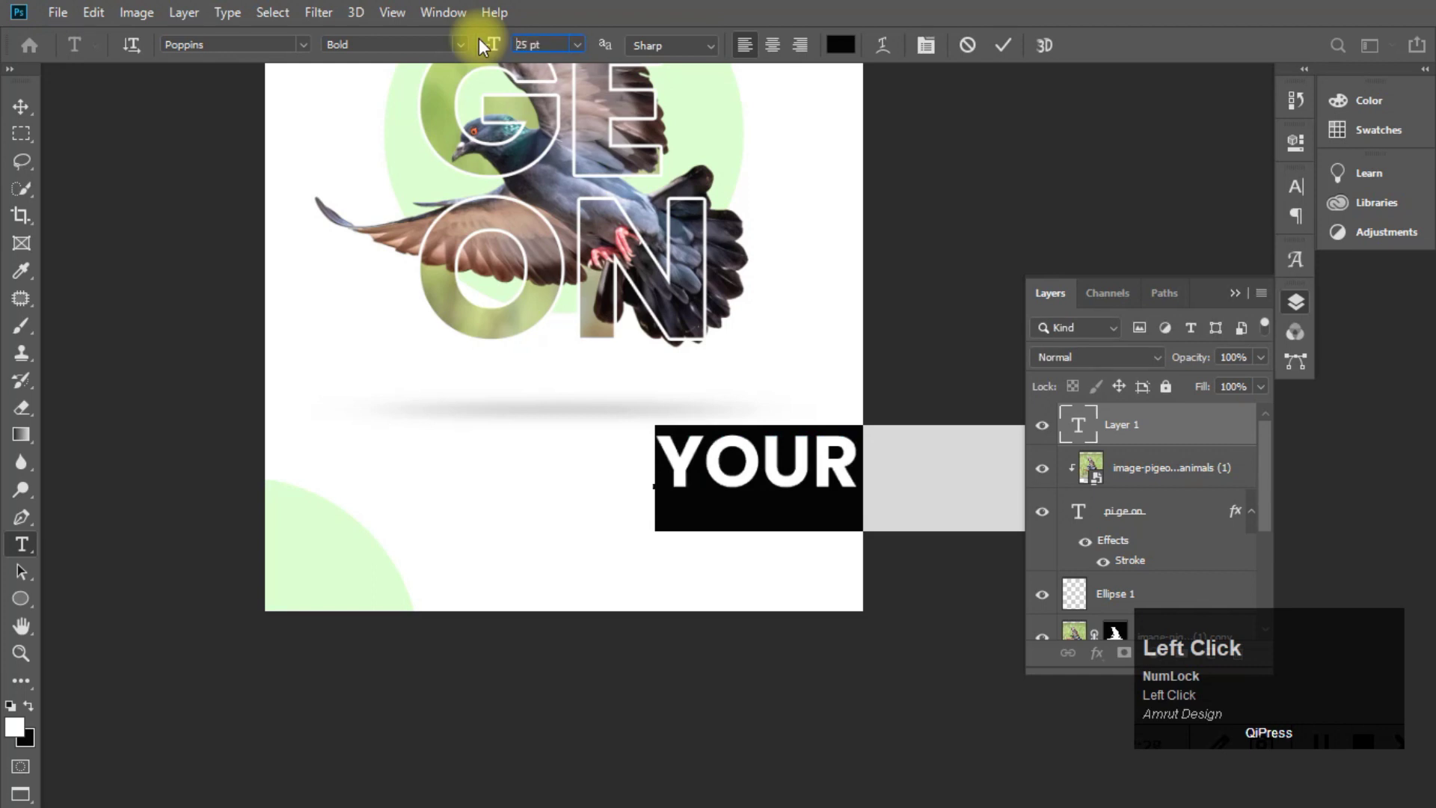
key(Return)
click(21, 106)
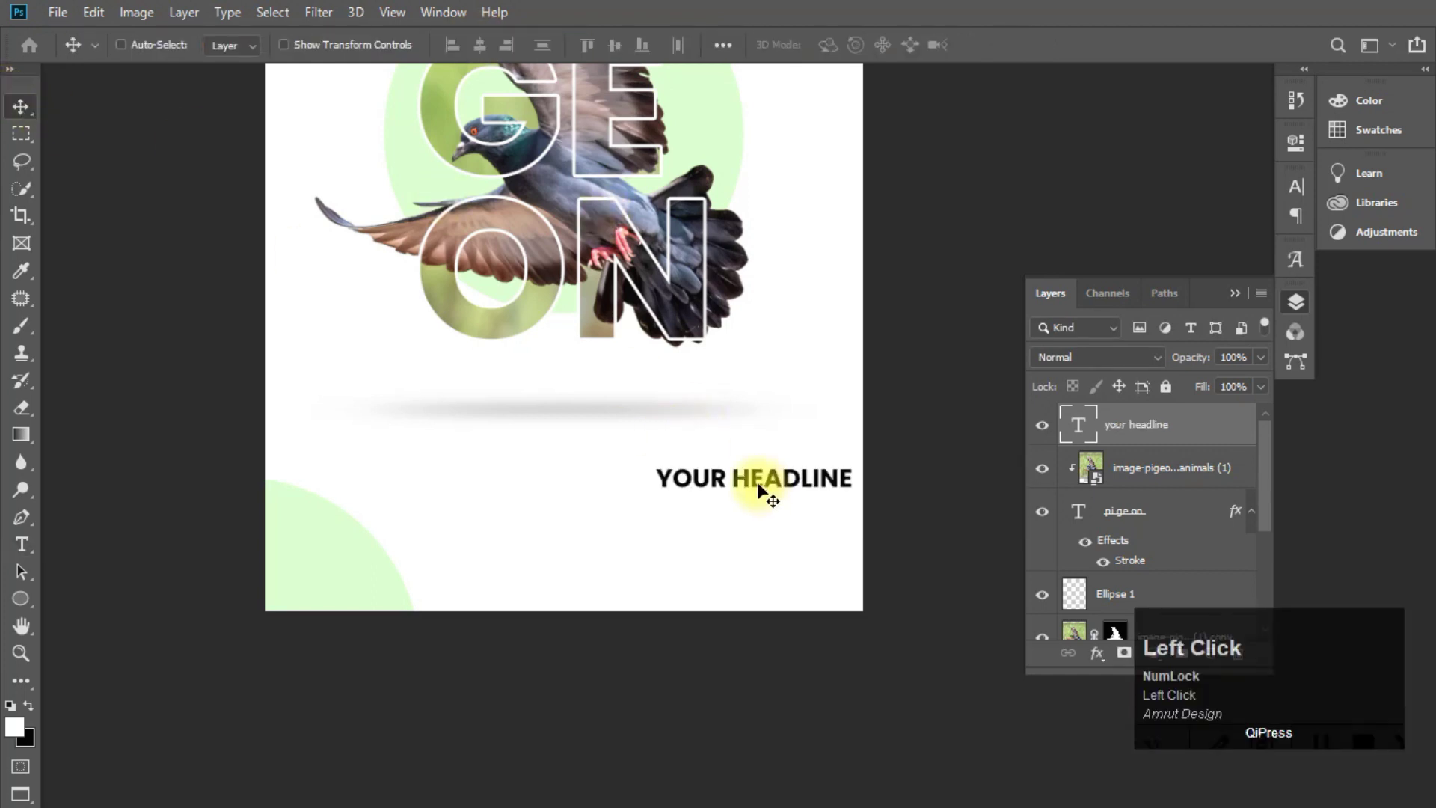
Move the headline so it sits centred just beneath the bird's shadow
drag(759, 490, 652, 460)
scroll(734, 496, down, 1)
scroll(748, 471, down, 1)
scroll(750, 474, up, 1)
scroll(699, 495, down, 1)
scroll(625, 474, up, 2)
scroll(634, 479, up, 2)
scroll(647, 472, up, 1)
Create a paragraph text box beneath the headline and set its text to Poppins Regular at 8 pt
click(21, 543)
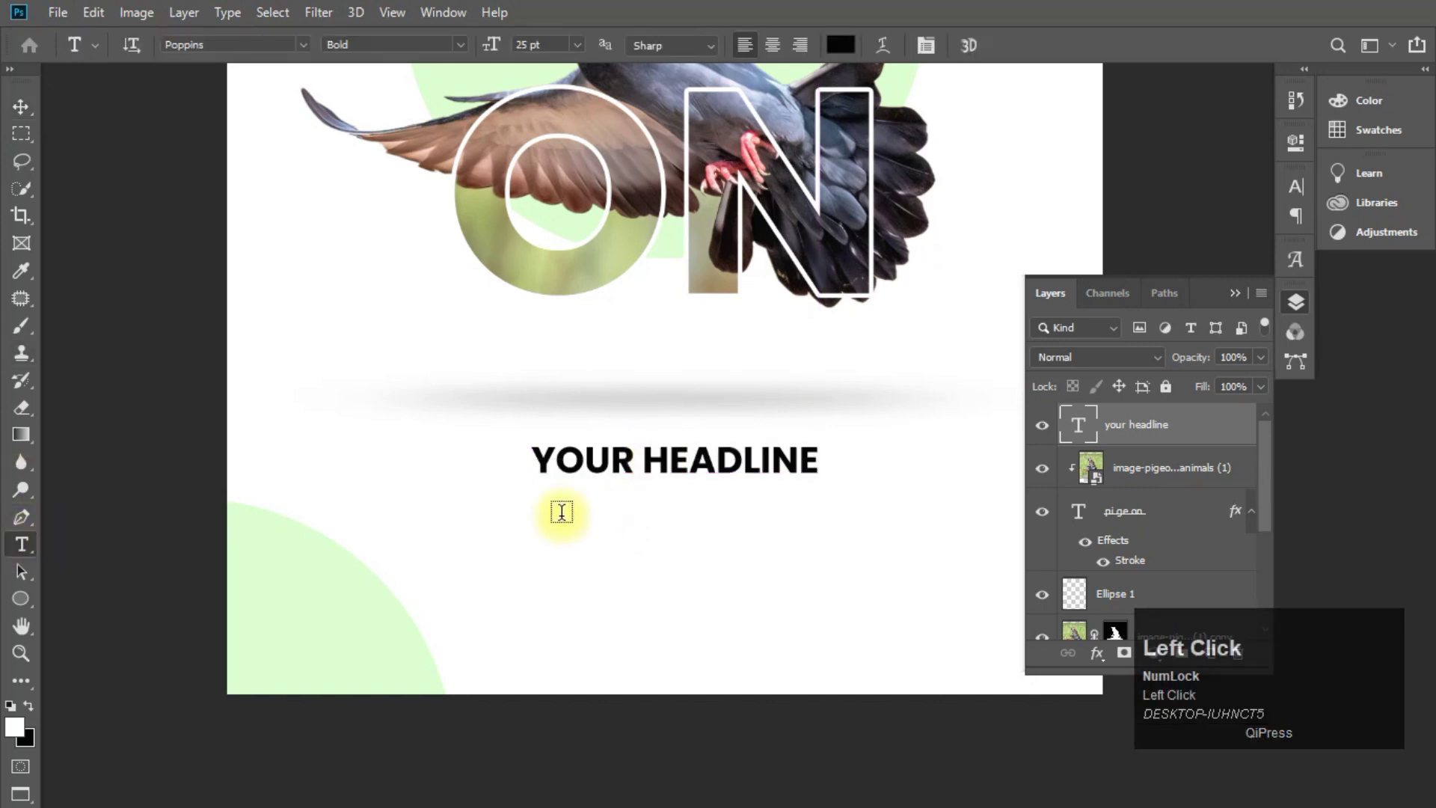
drag(457, 507, 902, 599)
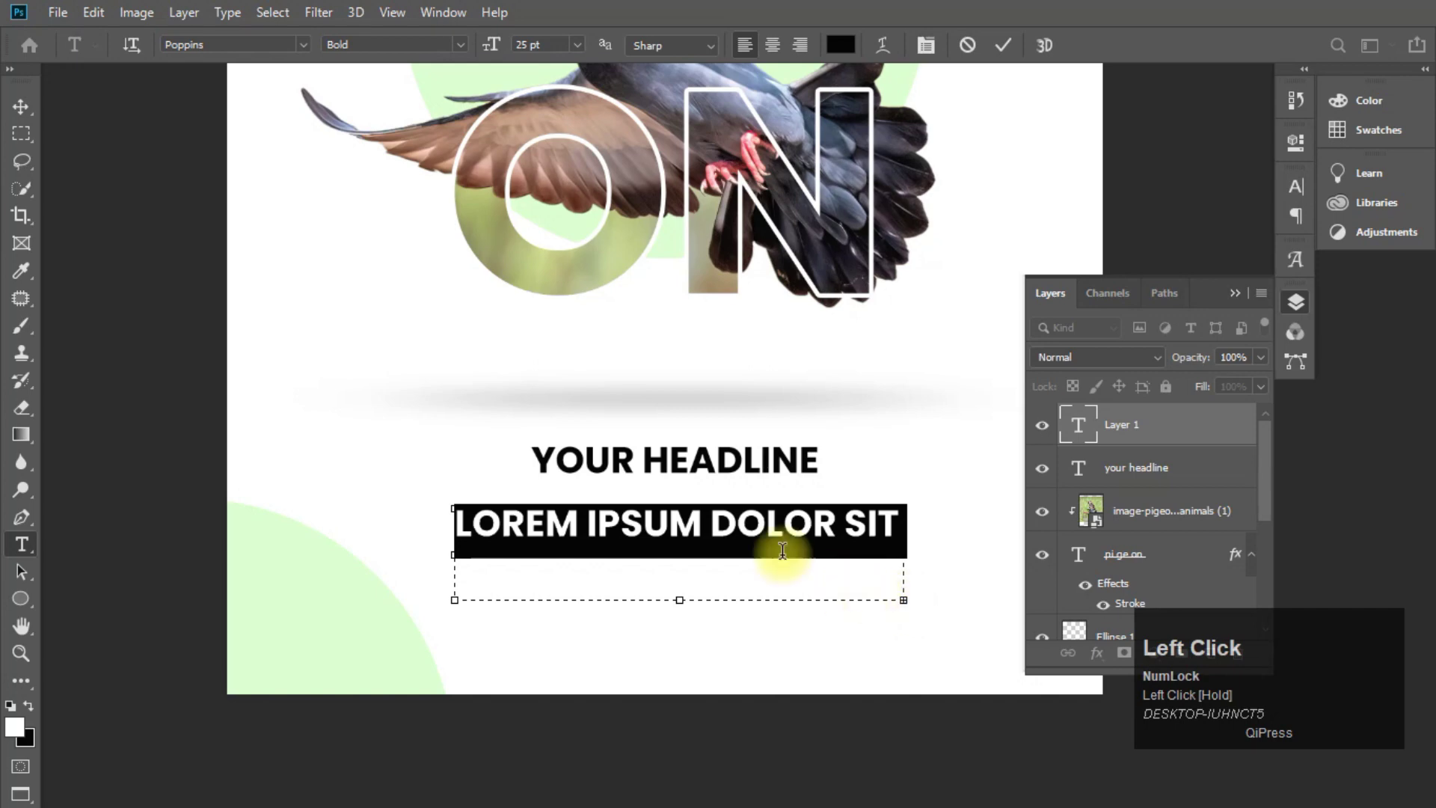
click(447, 45)
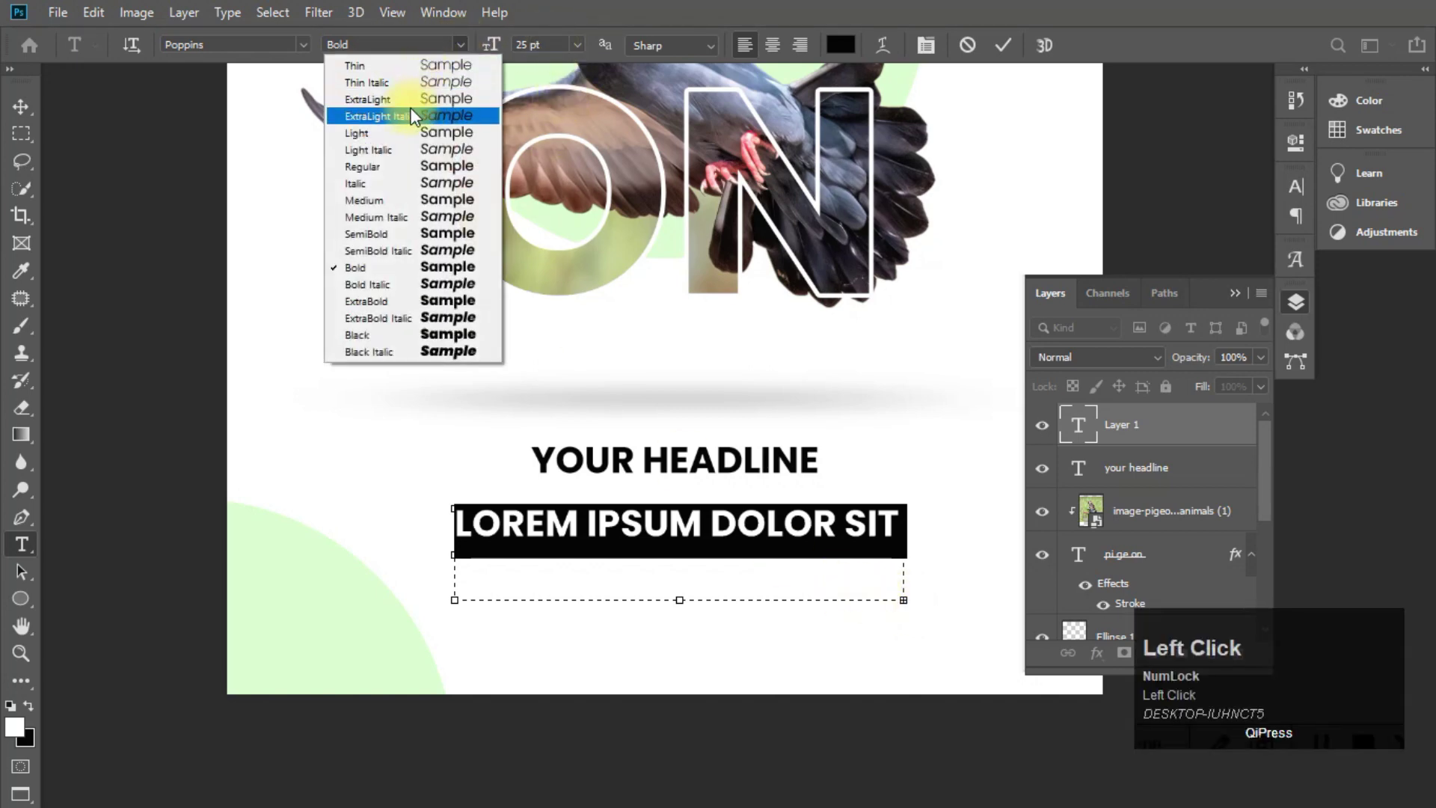
click(388, 166)
click(519, 45)
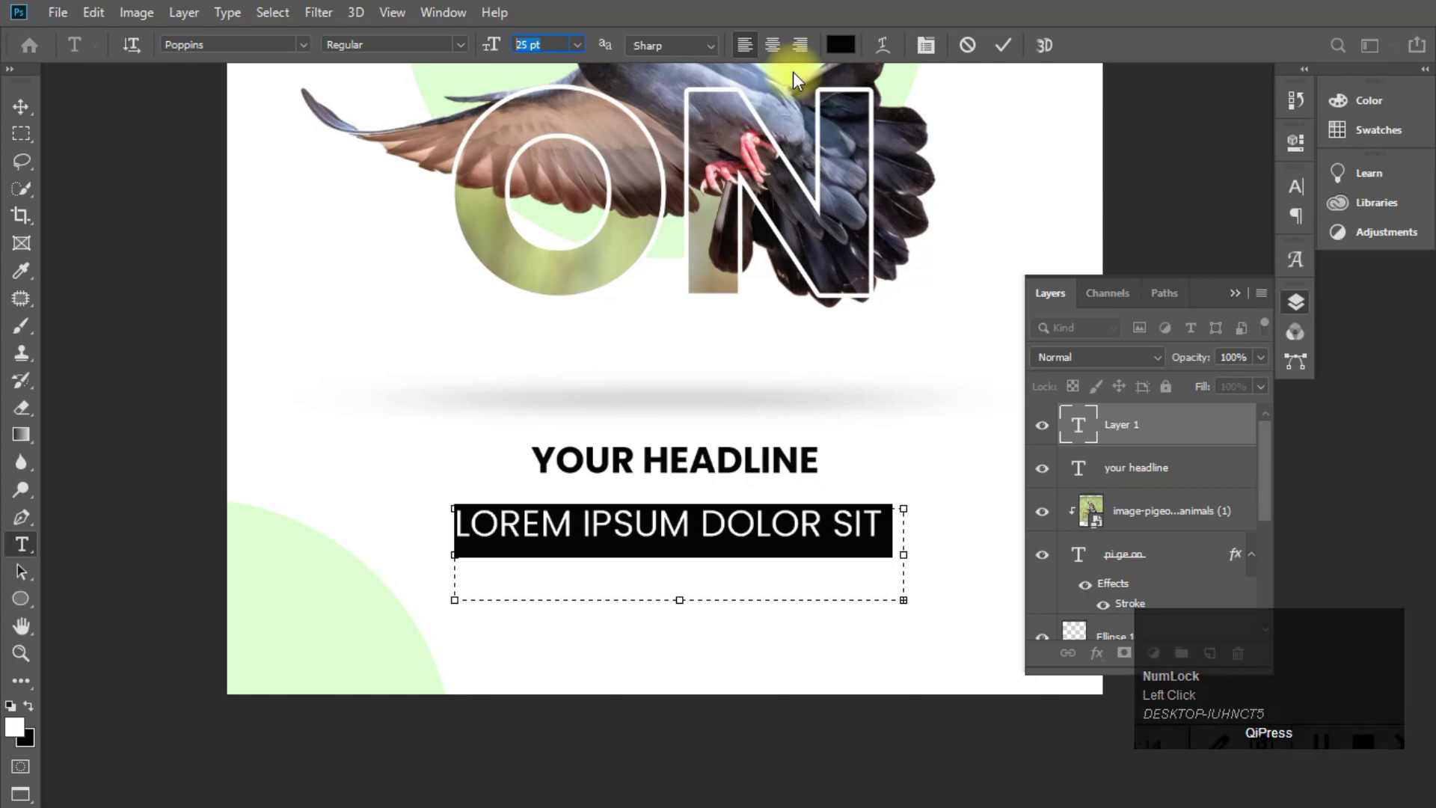
text(8)
key(Return)
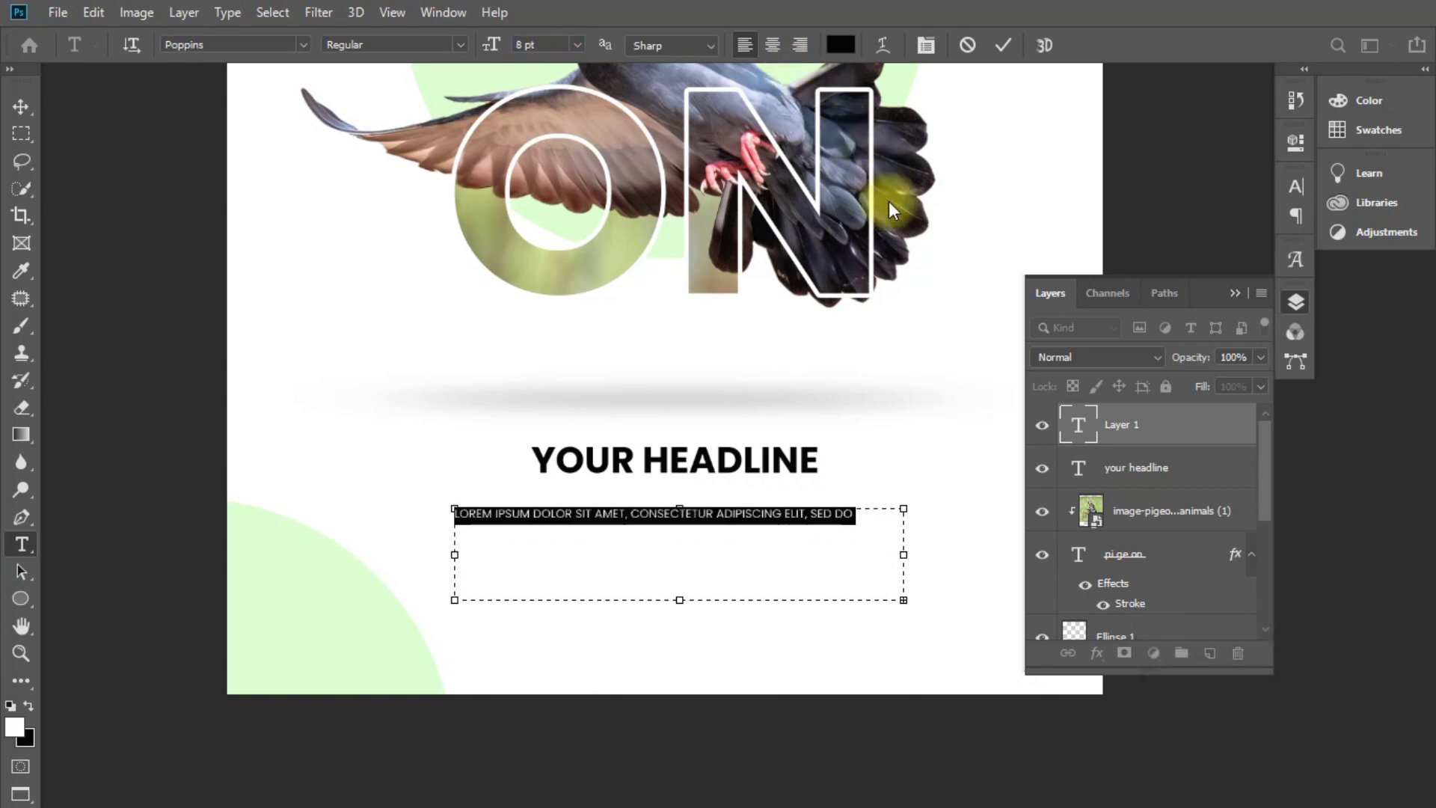
Fill the body text box with the LOREM IPSUM IS SIMPLY DUMMY TEXT paragraph and set its leading to 10 pt
text(LOREM IPSUM IS SIMPLY DUMMY TEXT OF THE PRINTING AND TYPESETTING)
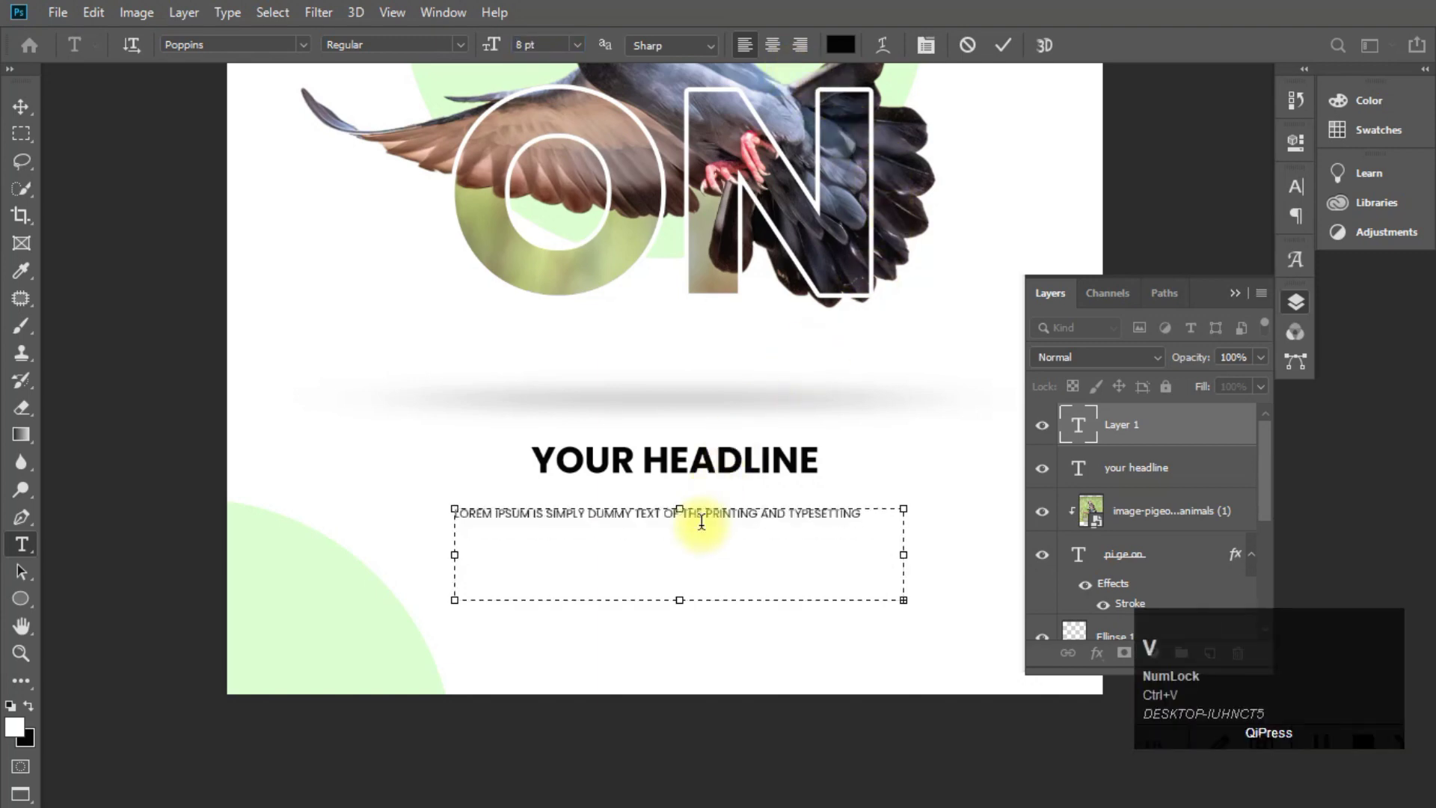
click(803, 541)
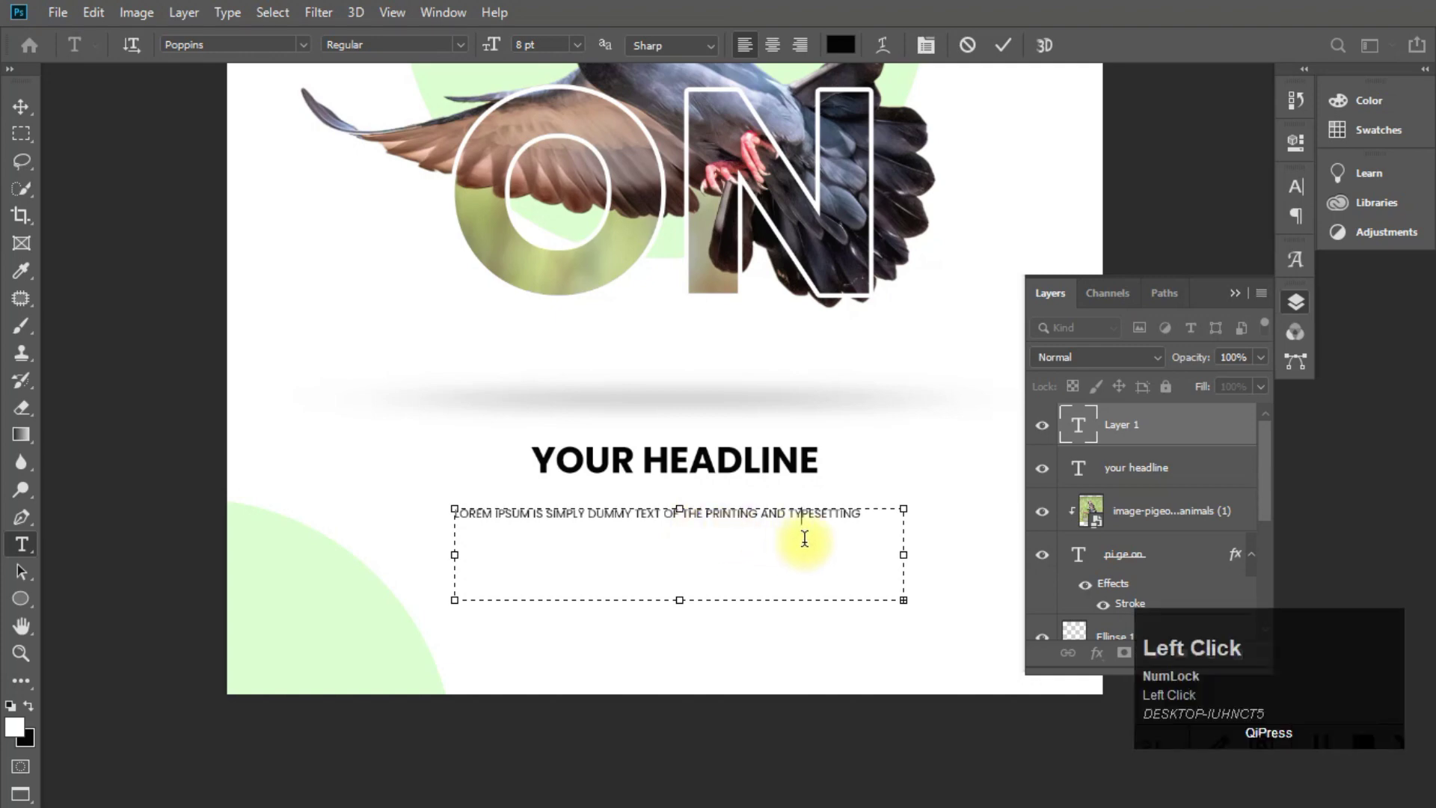
key(ctrl+a)
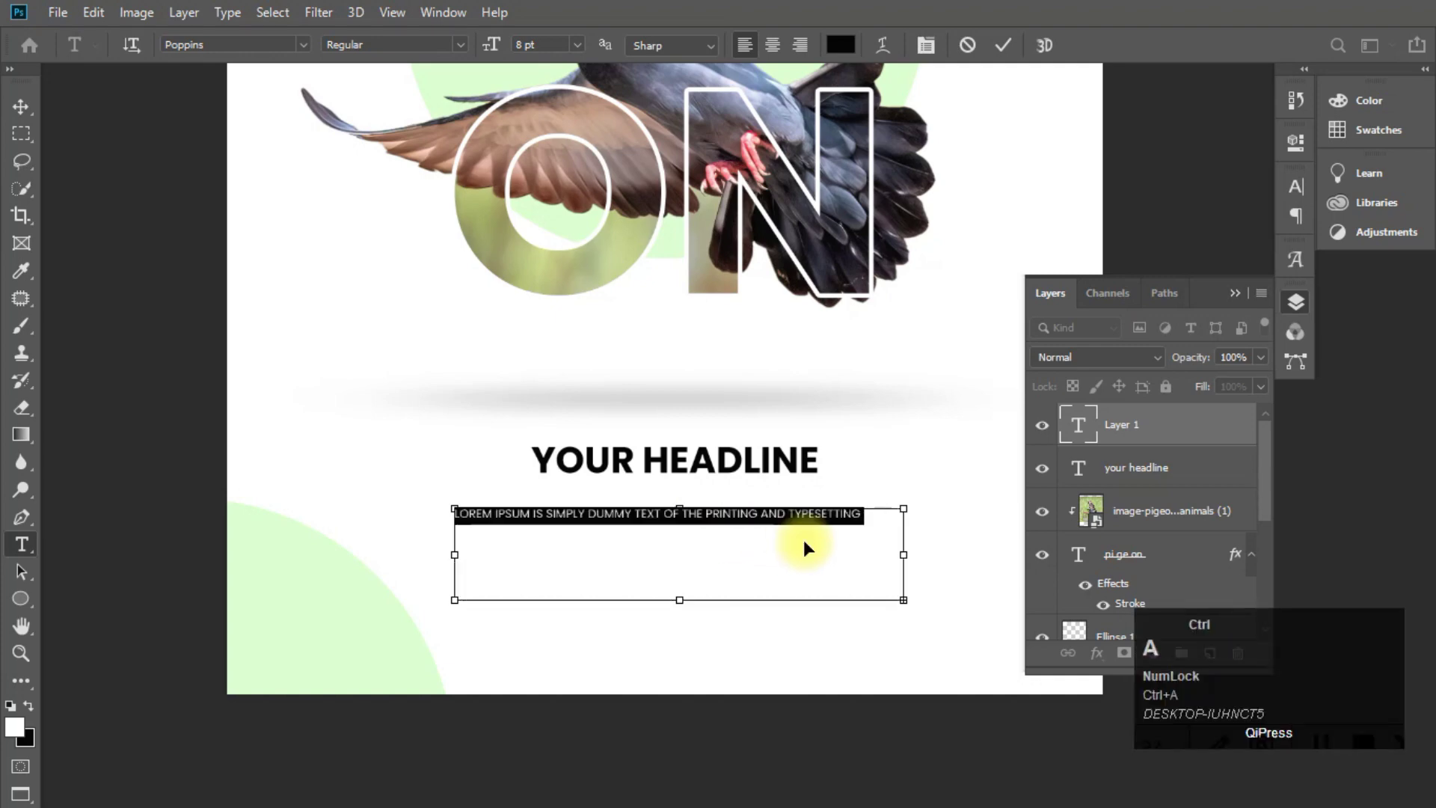
click(1301, 193)
click(1259, 241)
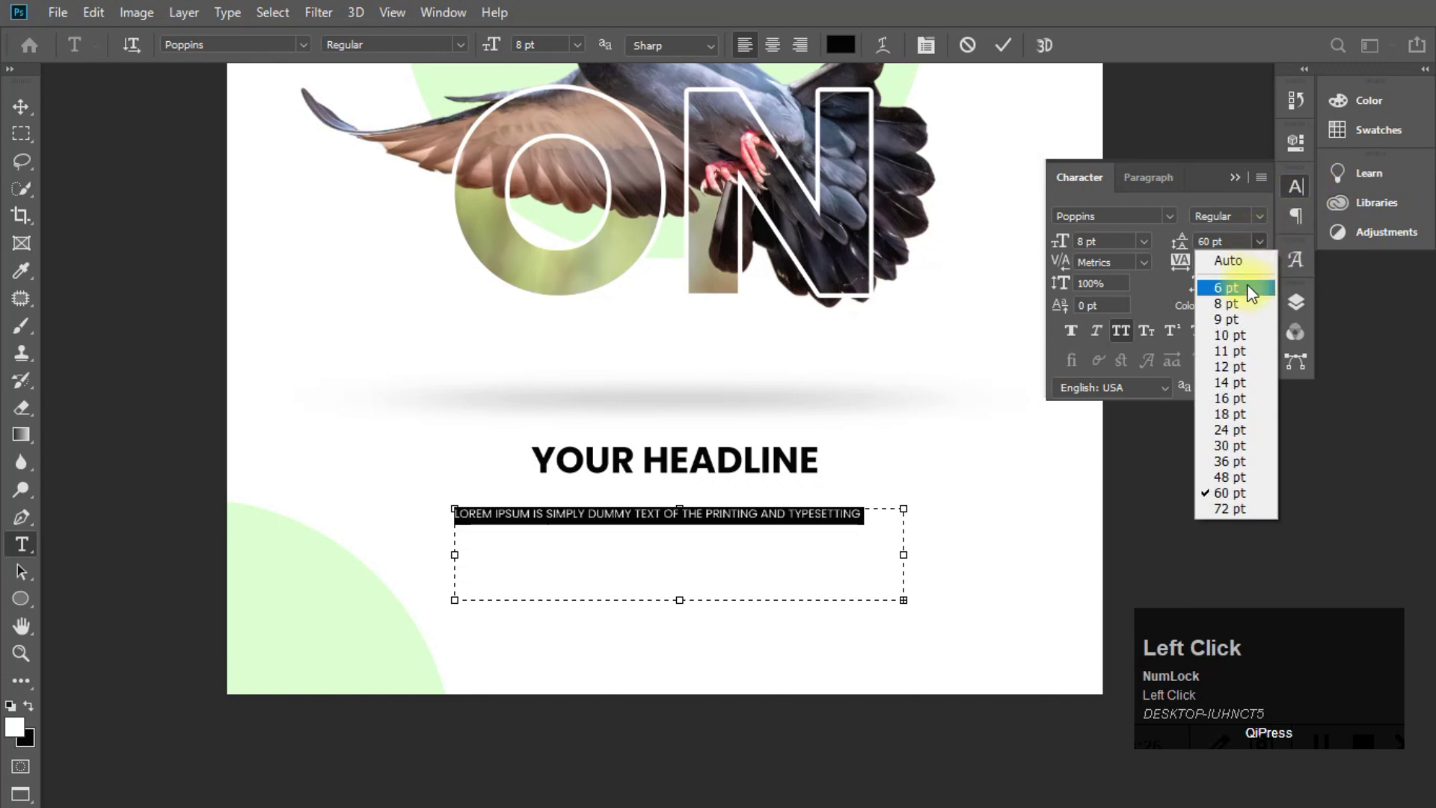
click(1246, 302)
click(1264, 240)
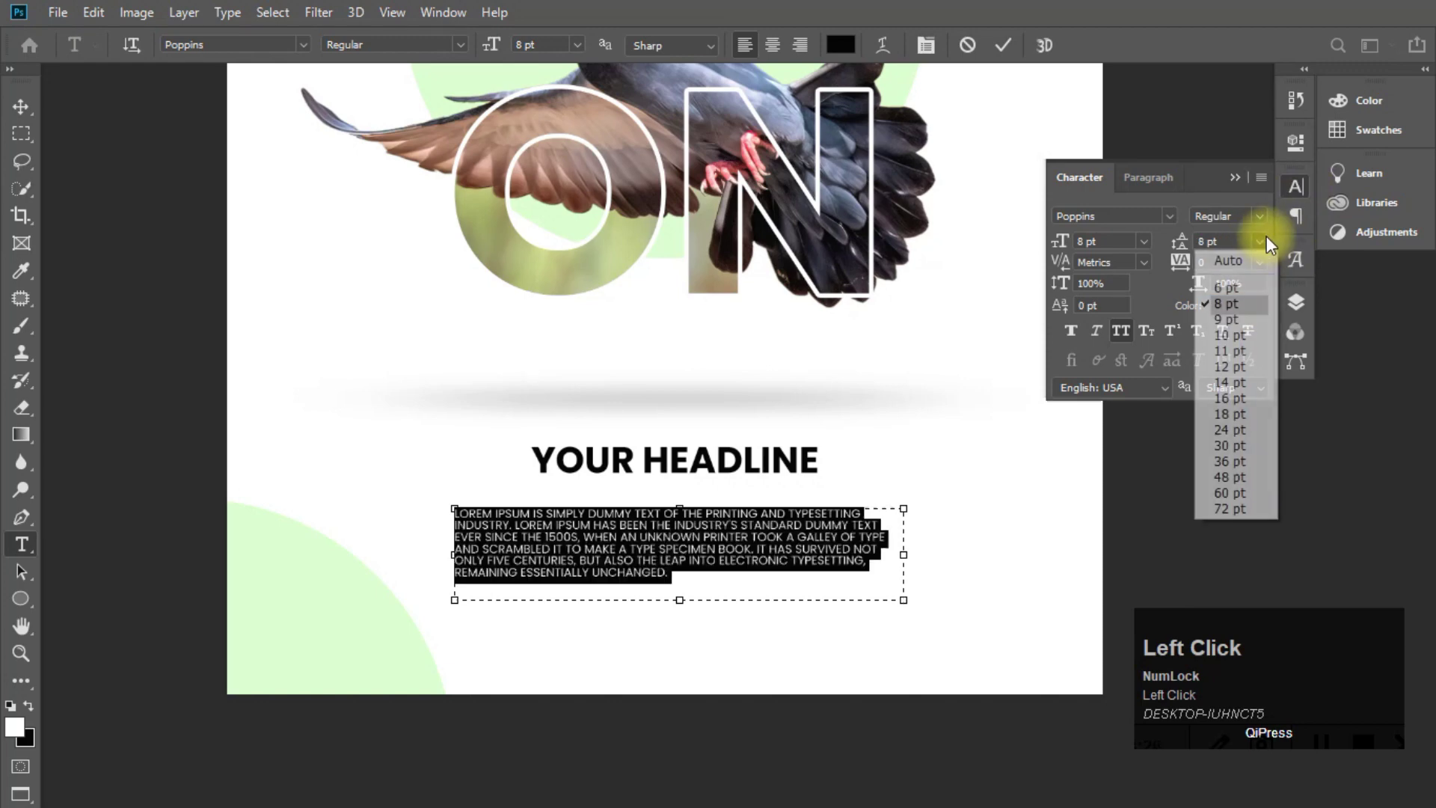
click(1250, 335)
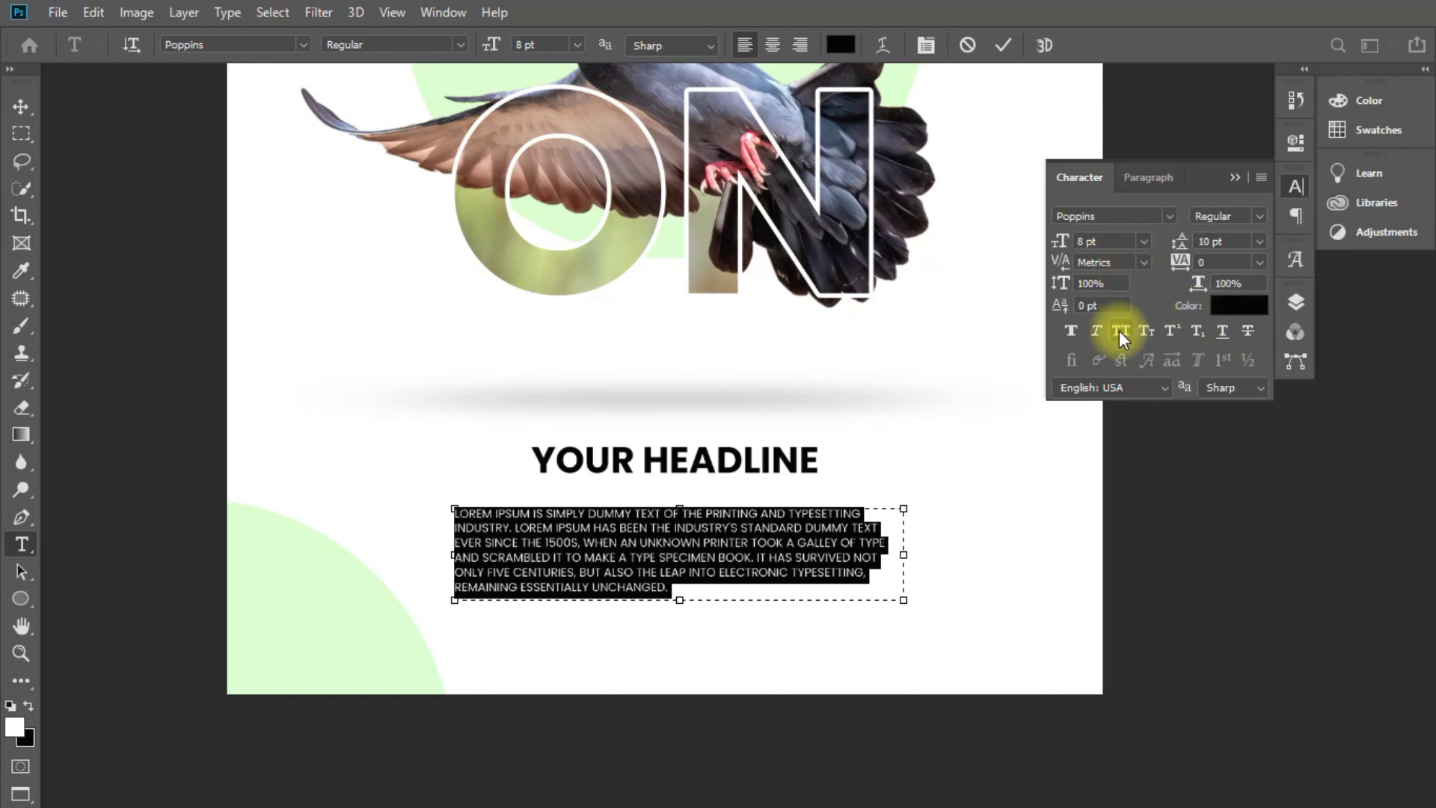
Centre-align the body text paragraph beneath the headline and commit the text
click(1146, 178)
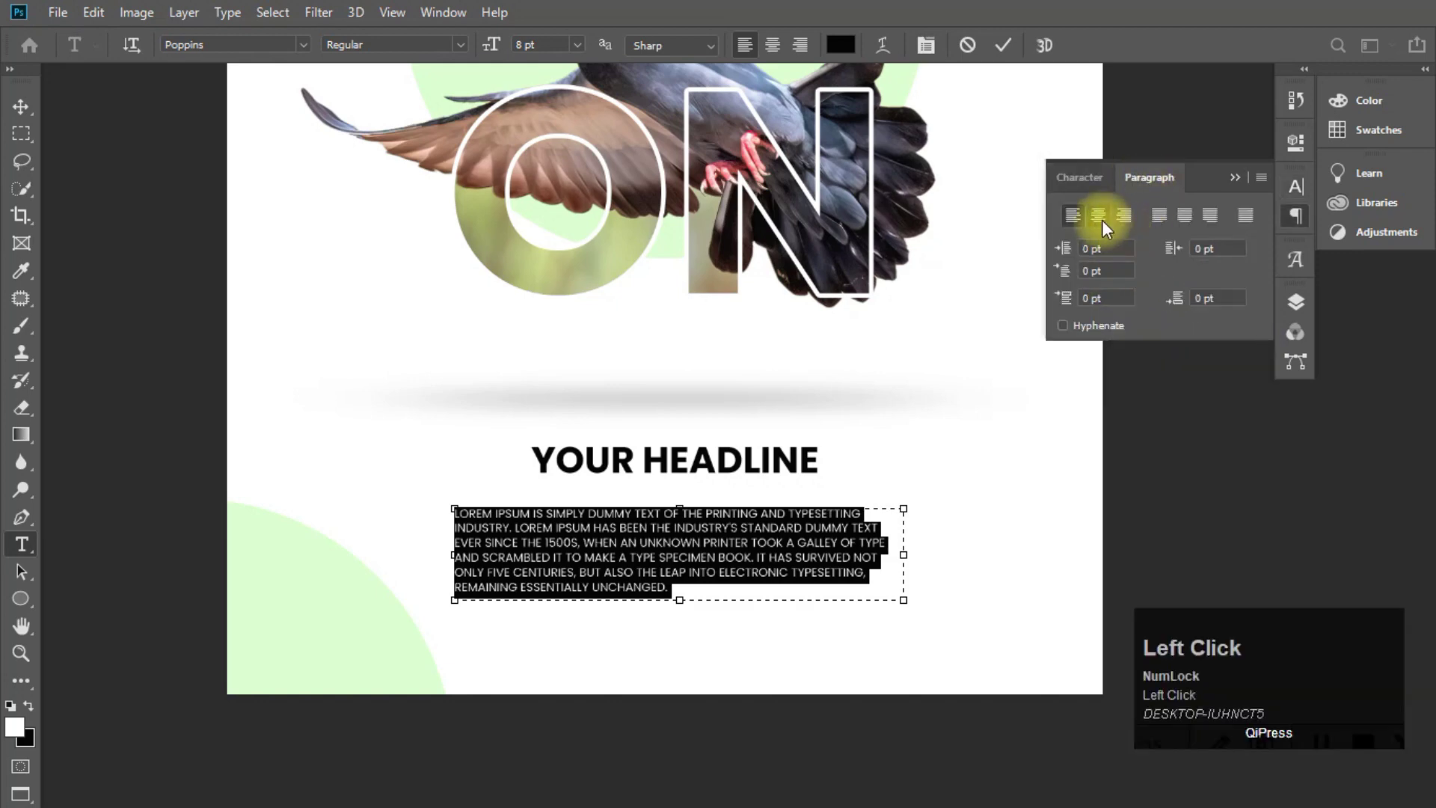
click(1099, 217)
click(21, 106)
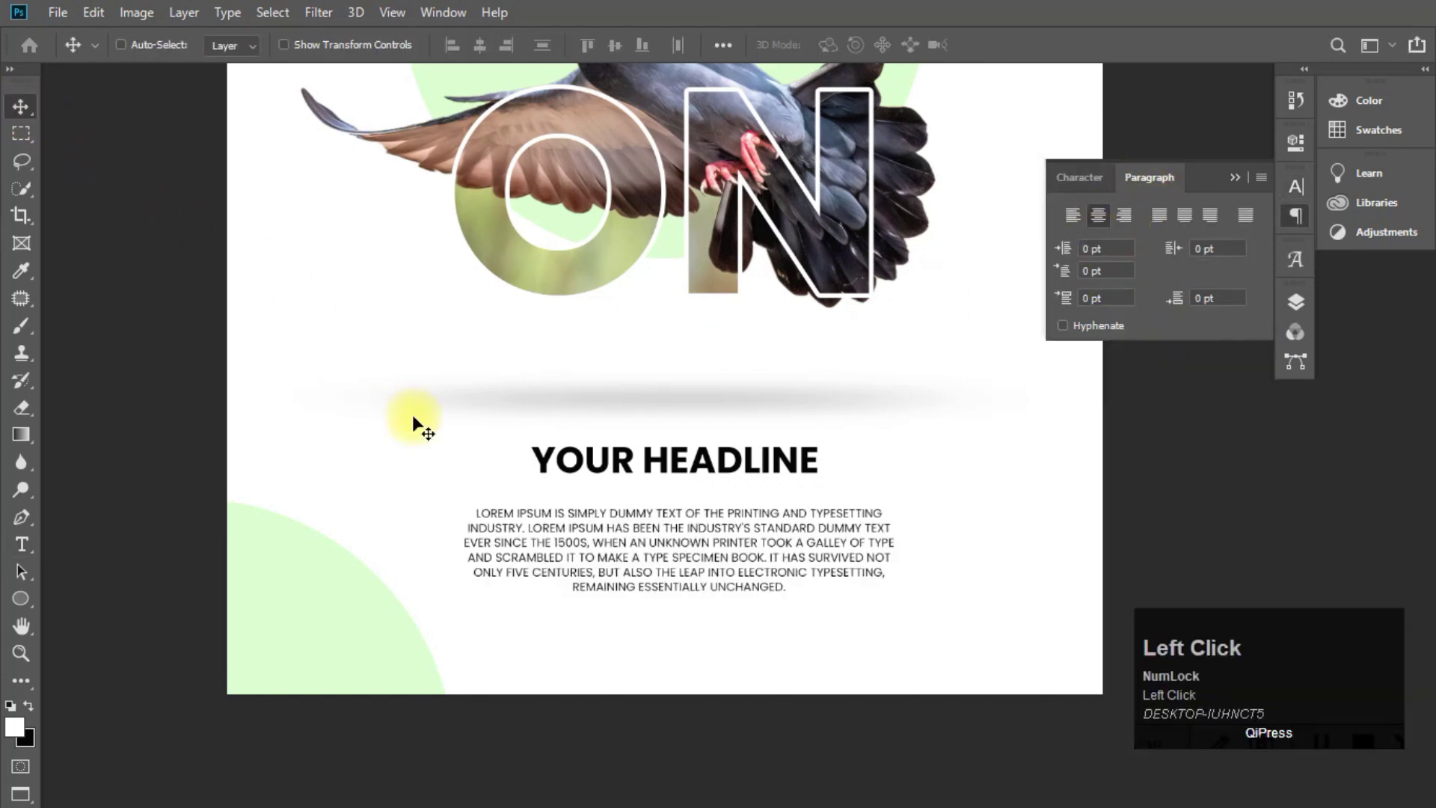
alt+scroll(541, 608, down, 1)
click(622, 564)
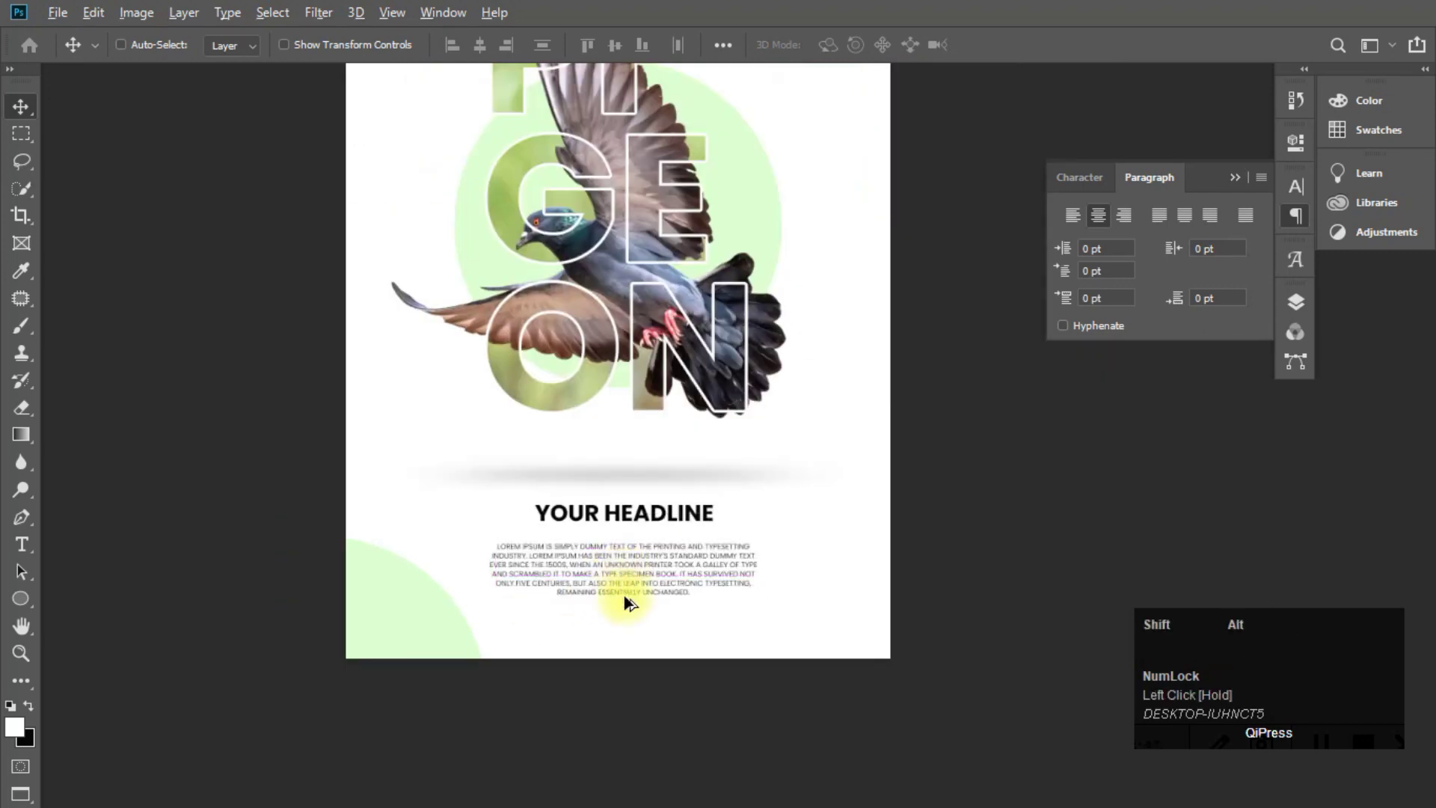
alt+shift+scroll(623, 591, down, 2)
alt+shift+scroll(620, 572, up, 1)
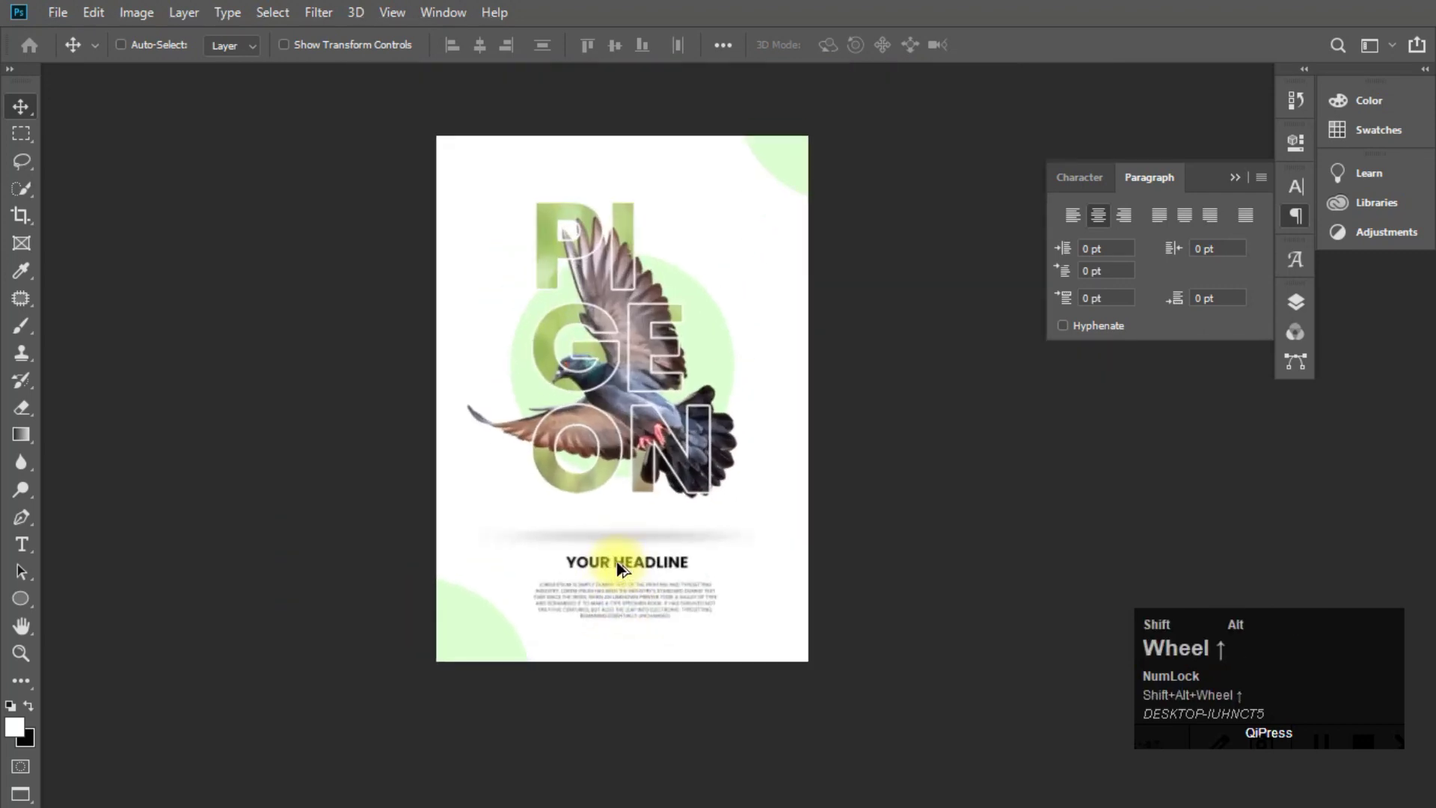
alt+shift+scroll(619, 567, up, 1)
drag(620, 554, 513, 202)
key(ctrl+shift+z)
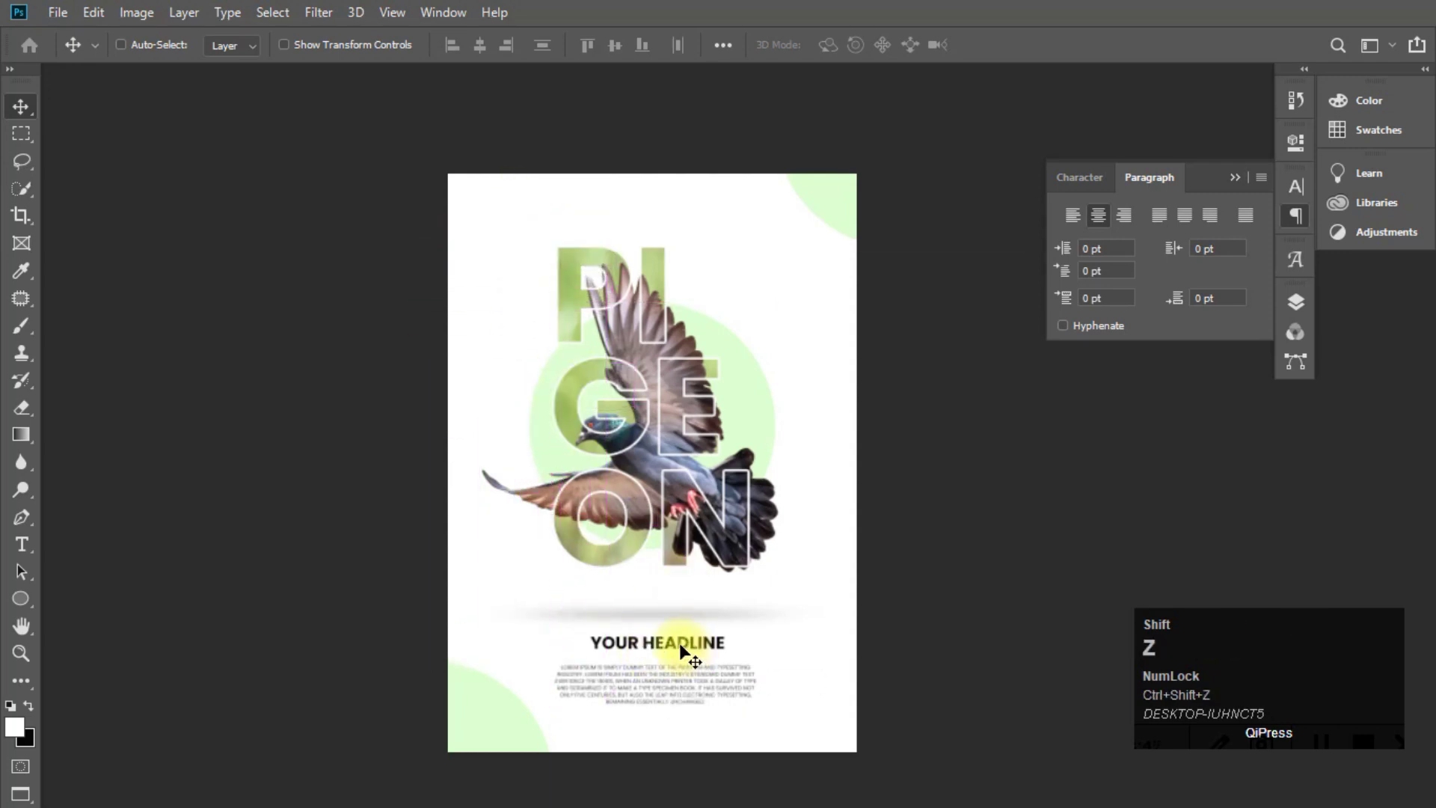
shift+click(810, 600)
click(1079, 177)
click(1295, 184)
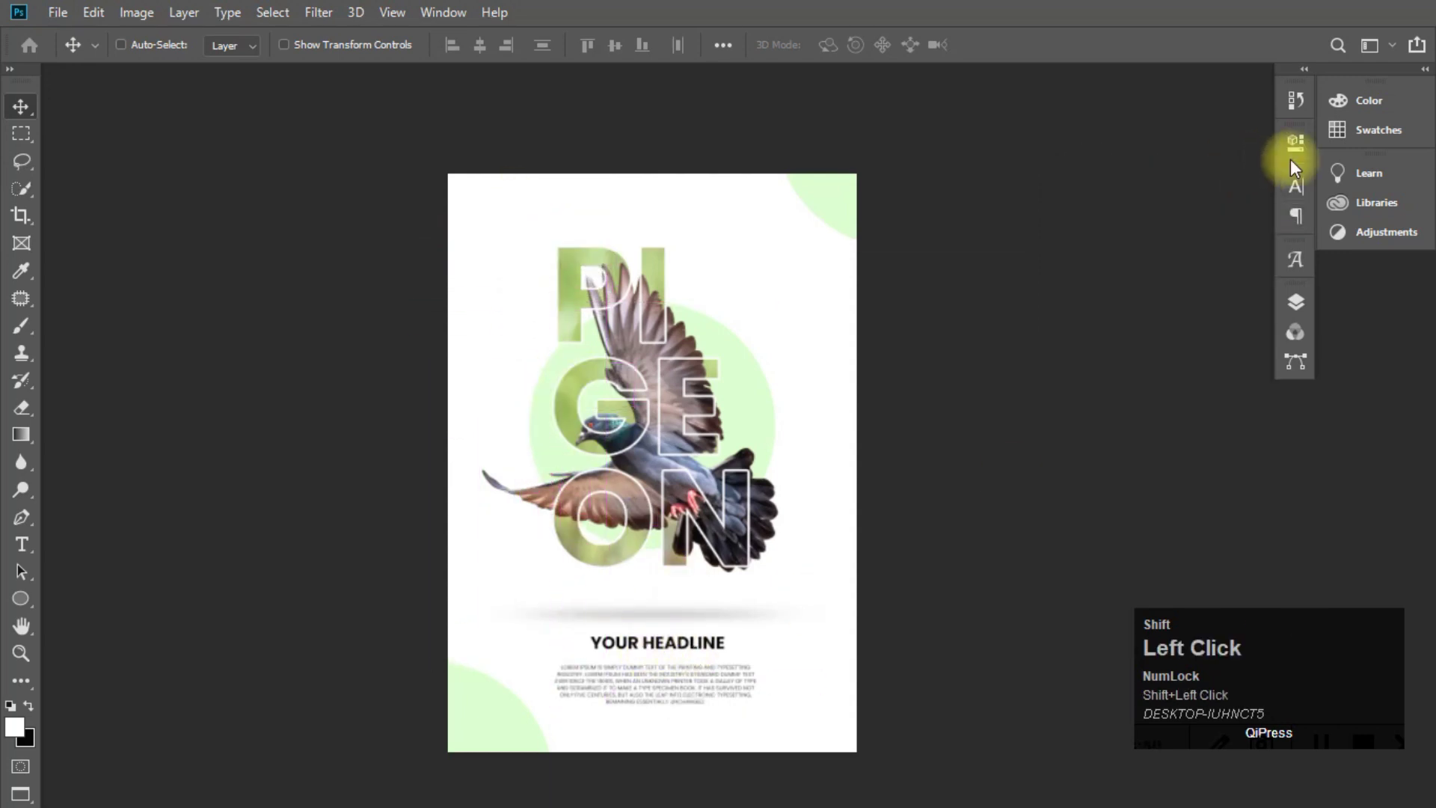
click(1296, 287)
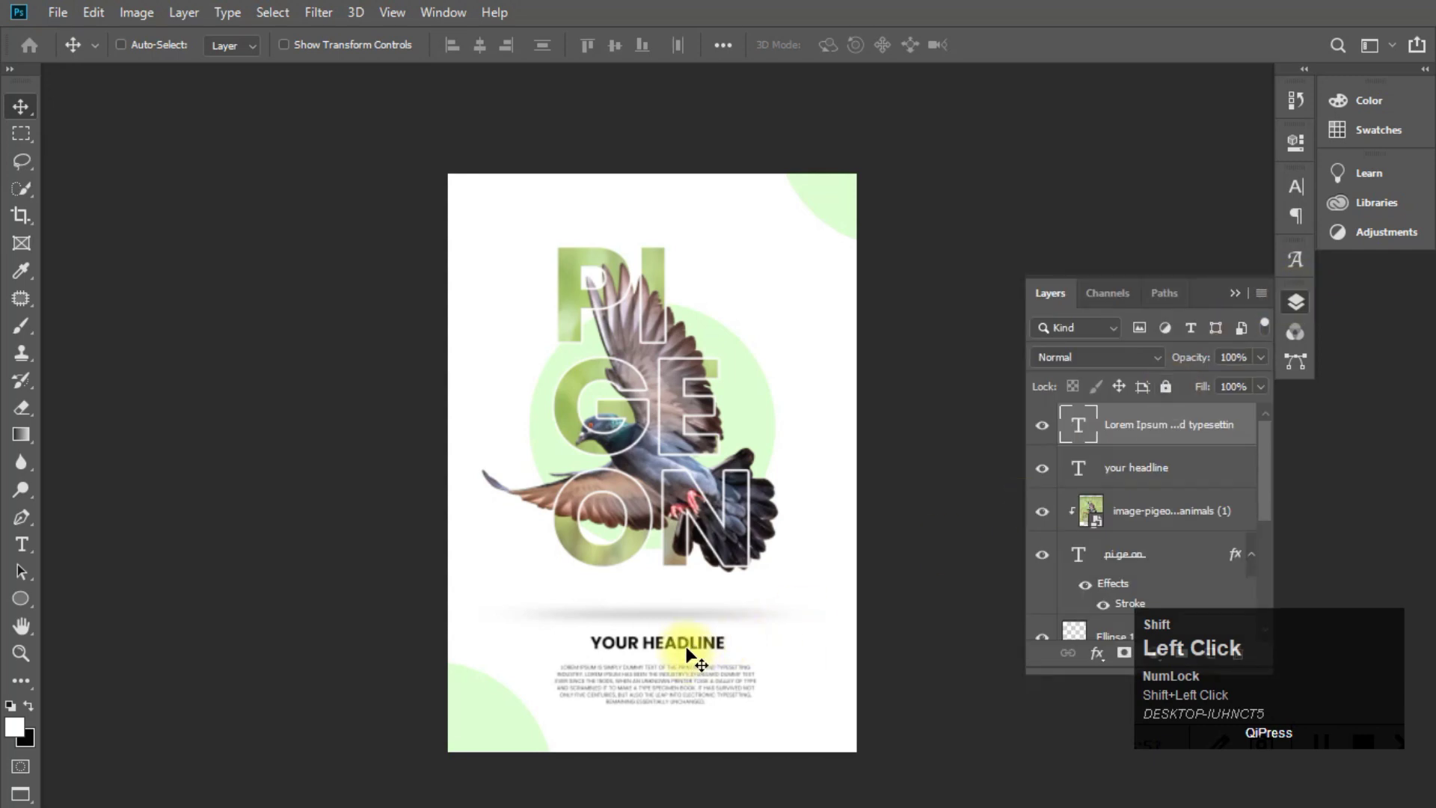
drag(688, 650, 561, 199)
key(ctrl+z)
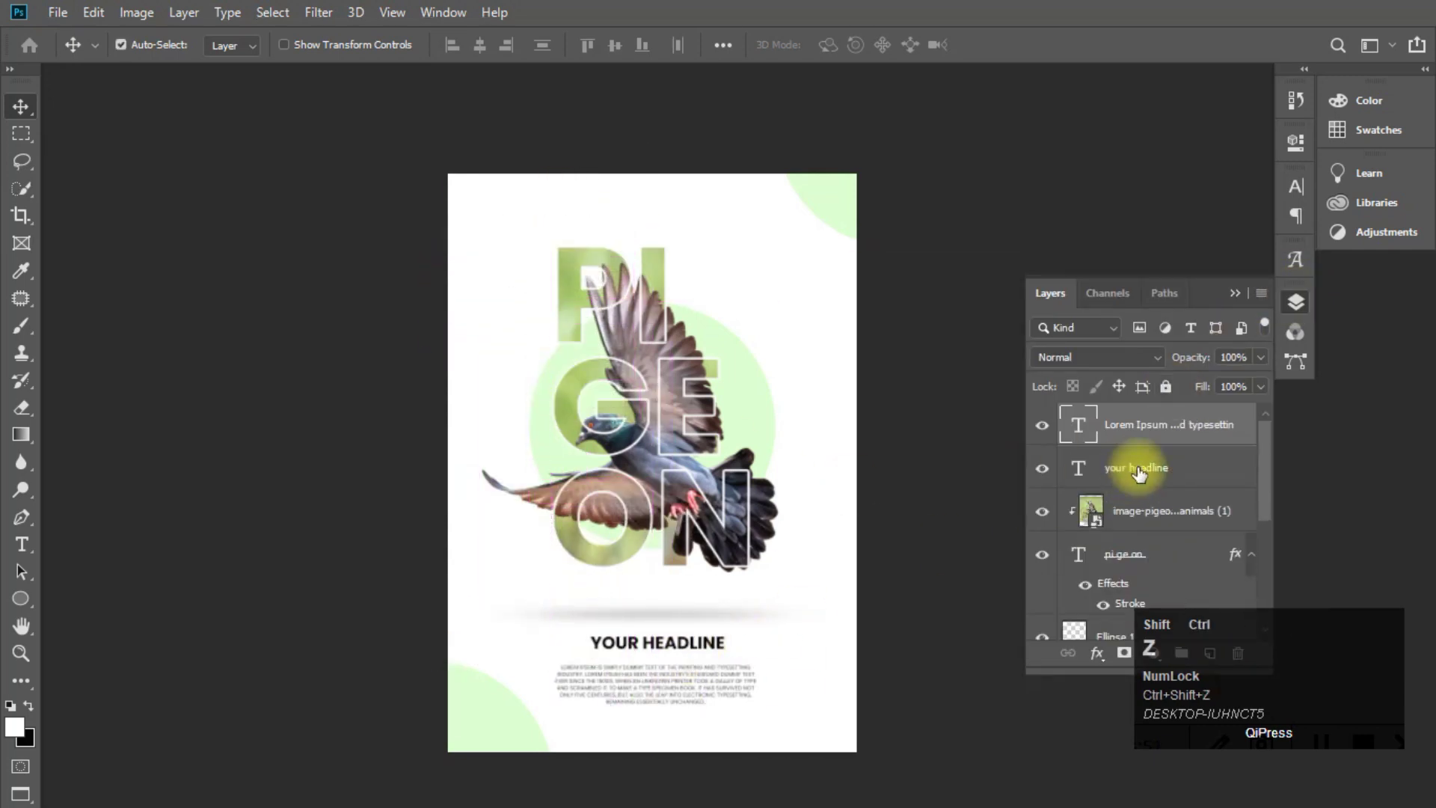
Place a copy of the YOUR HEADLINE text in the poster's upper-left corner
click(1163, 471)
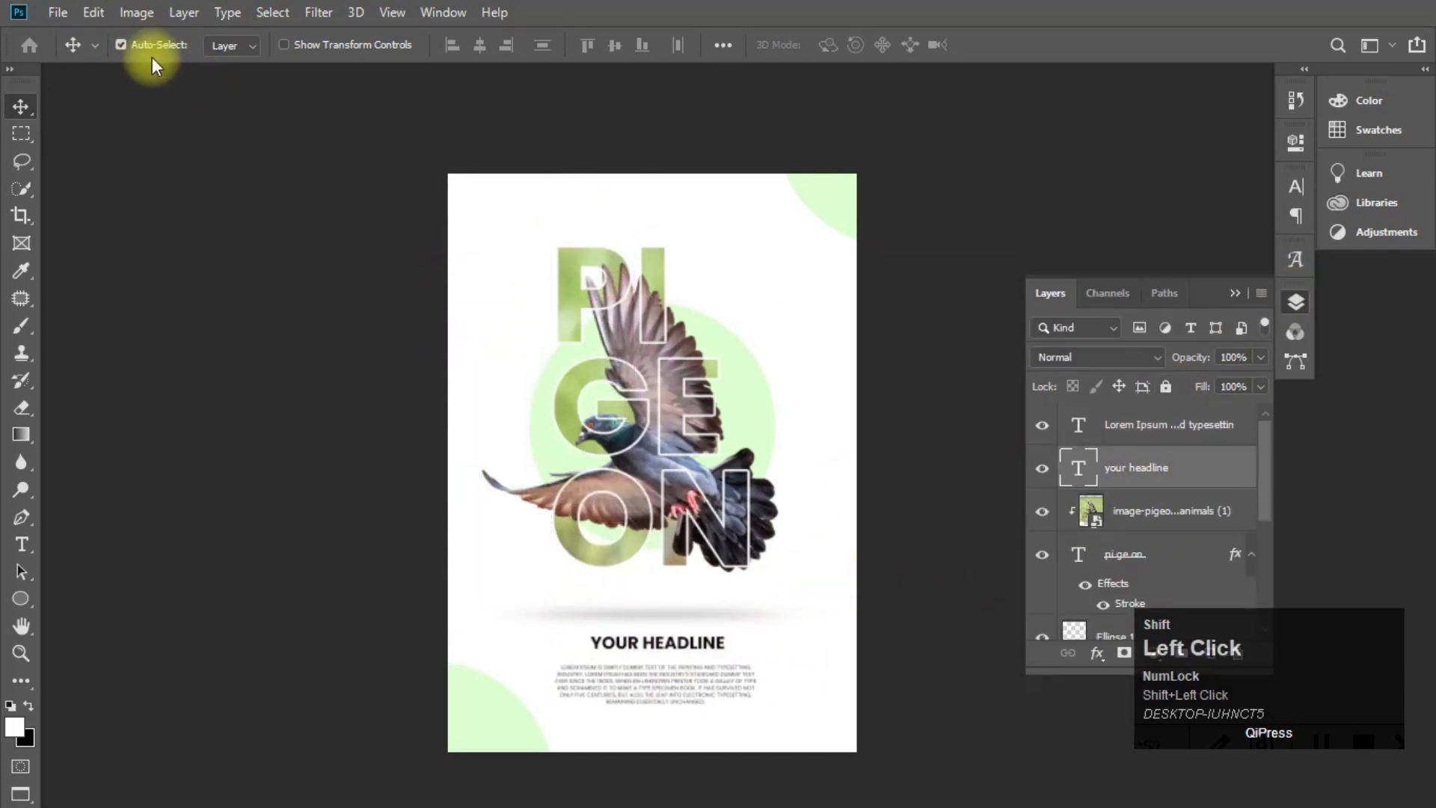
drag(661, 649, 522, 266)
scroll(540, 209, up, 7)
scroll(521, 275, up, 3)
click(1295, 301)
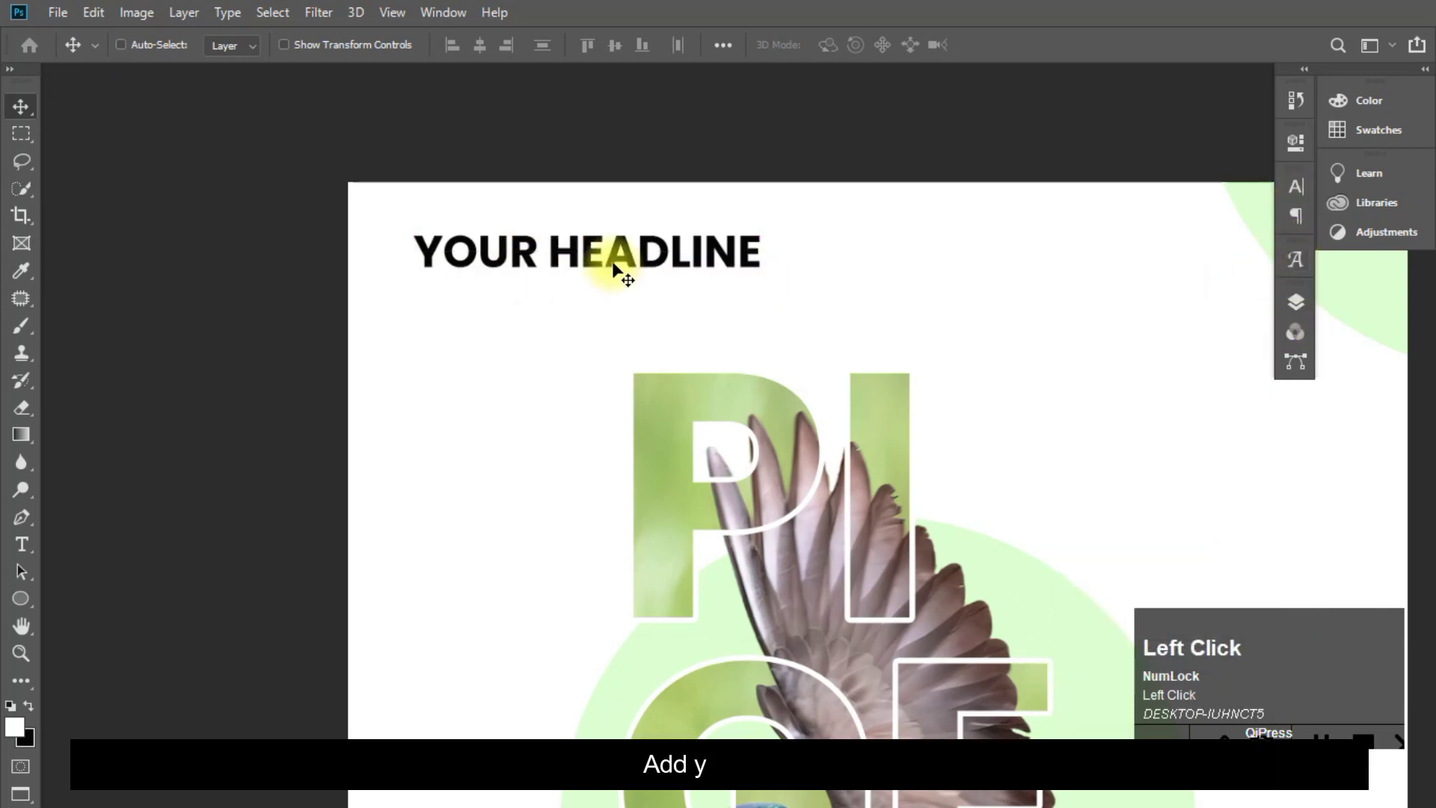
Change the font of the copied headline to Font Type Icons 2018 Regular
double_click(632, 257)
drag(758, 251, 320, 64)
click(303, 46)
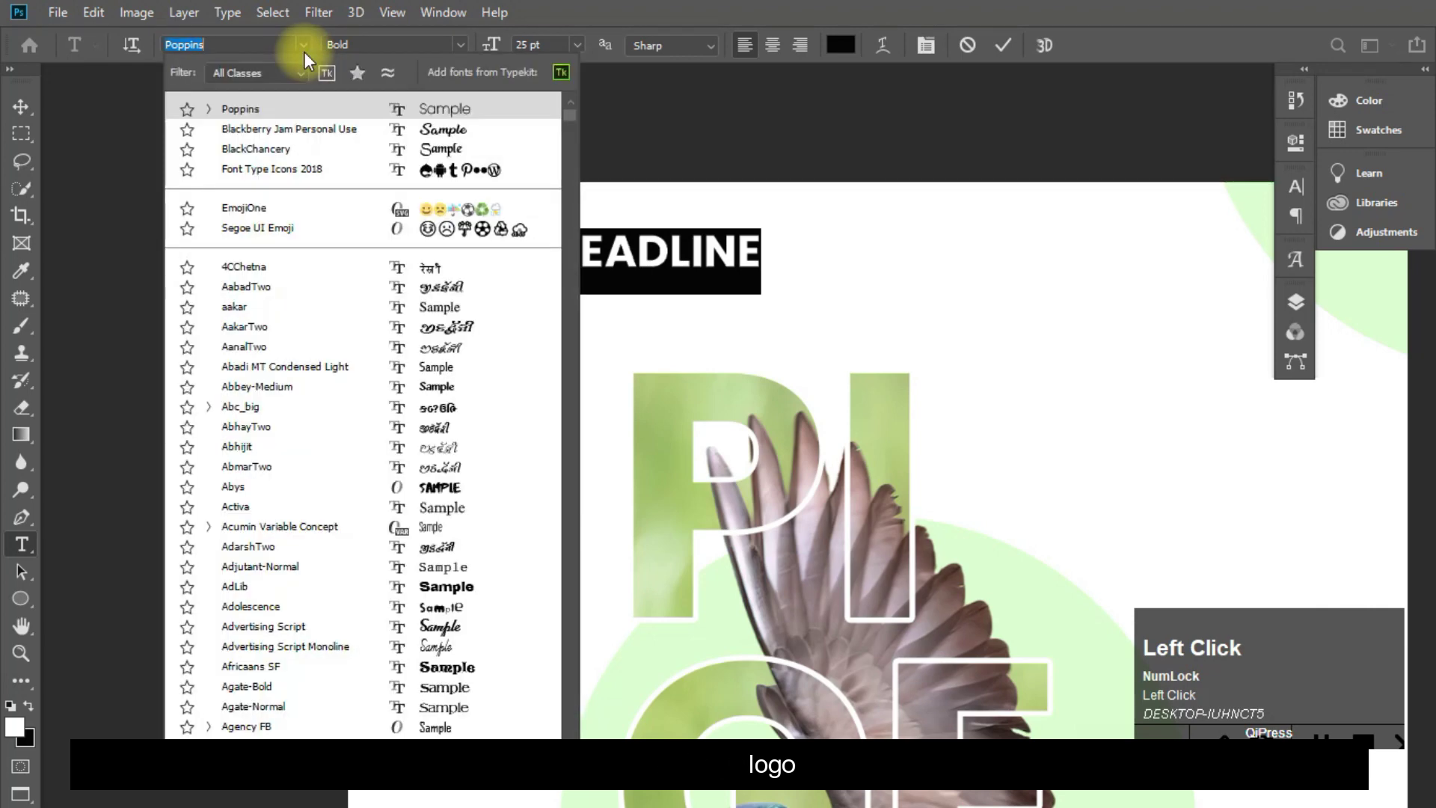
text(type)
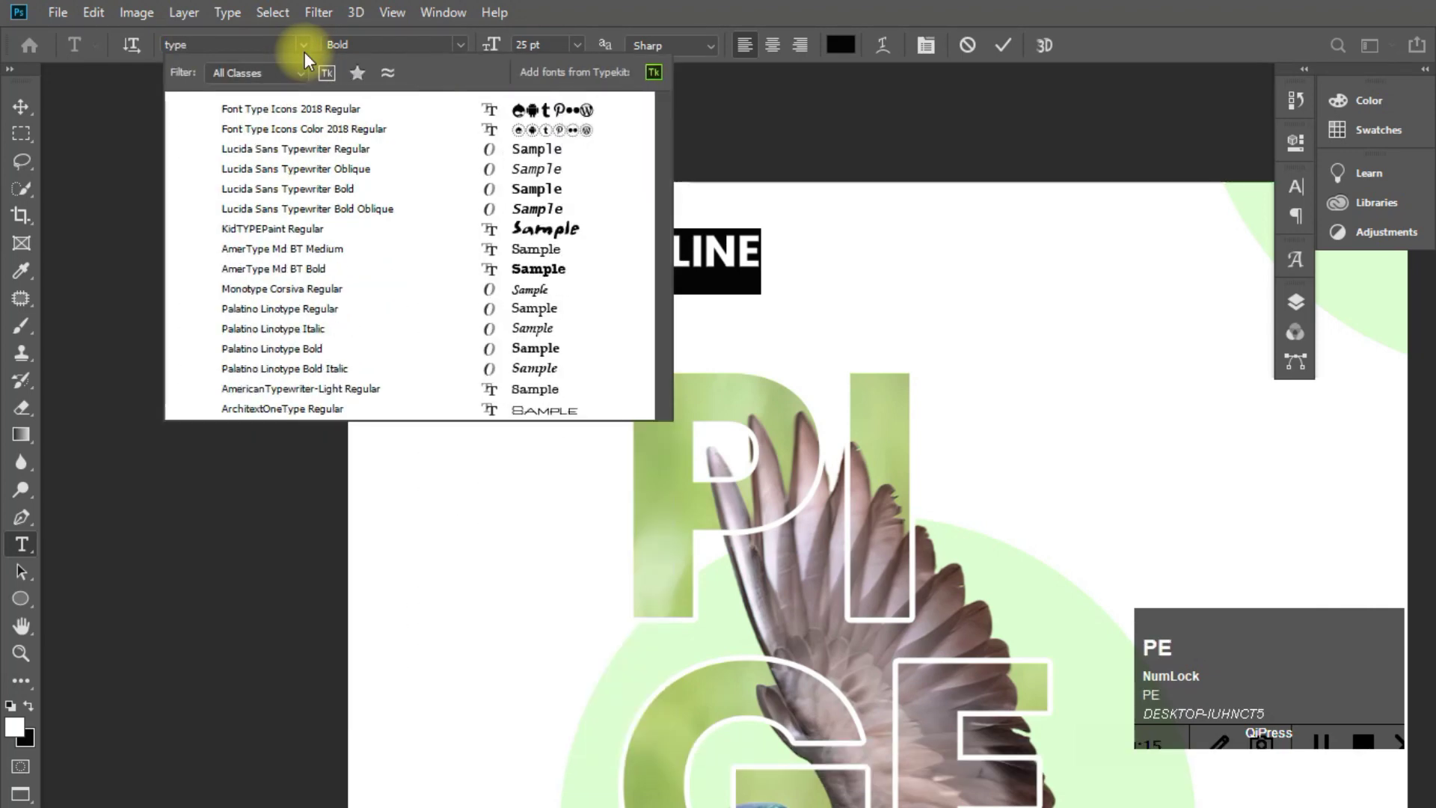
click(306, 109)
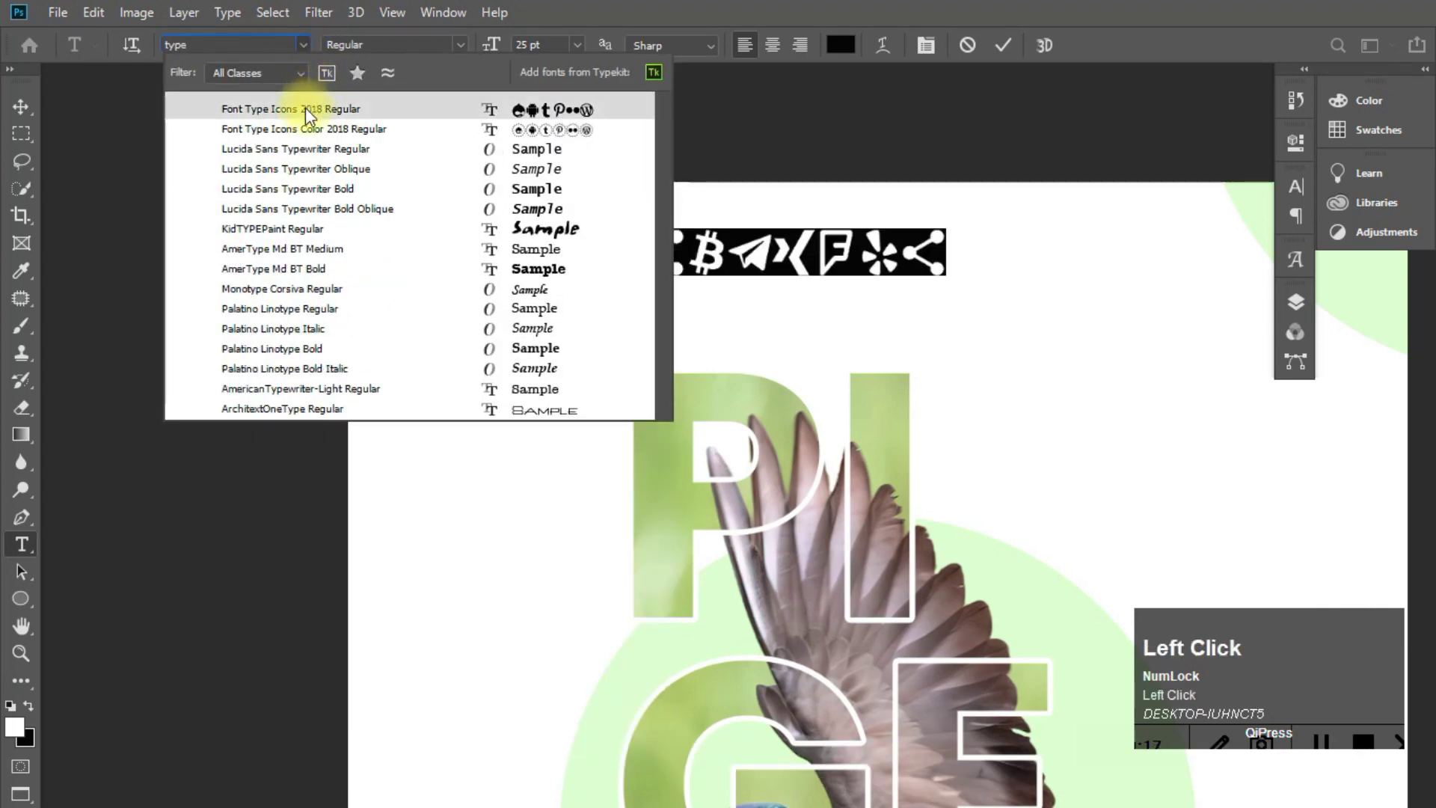
Delete every icon glyph in the copied text except the paper plane and commit the text
click(741, 246)
key(shift+Home)
key(BackSpace)
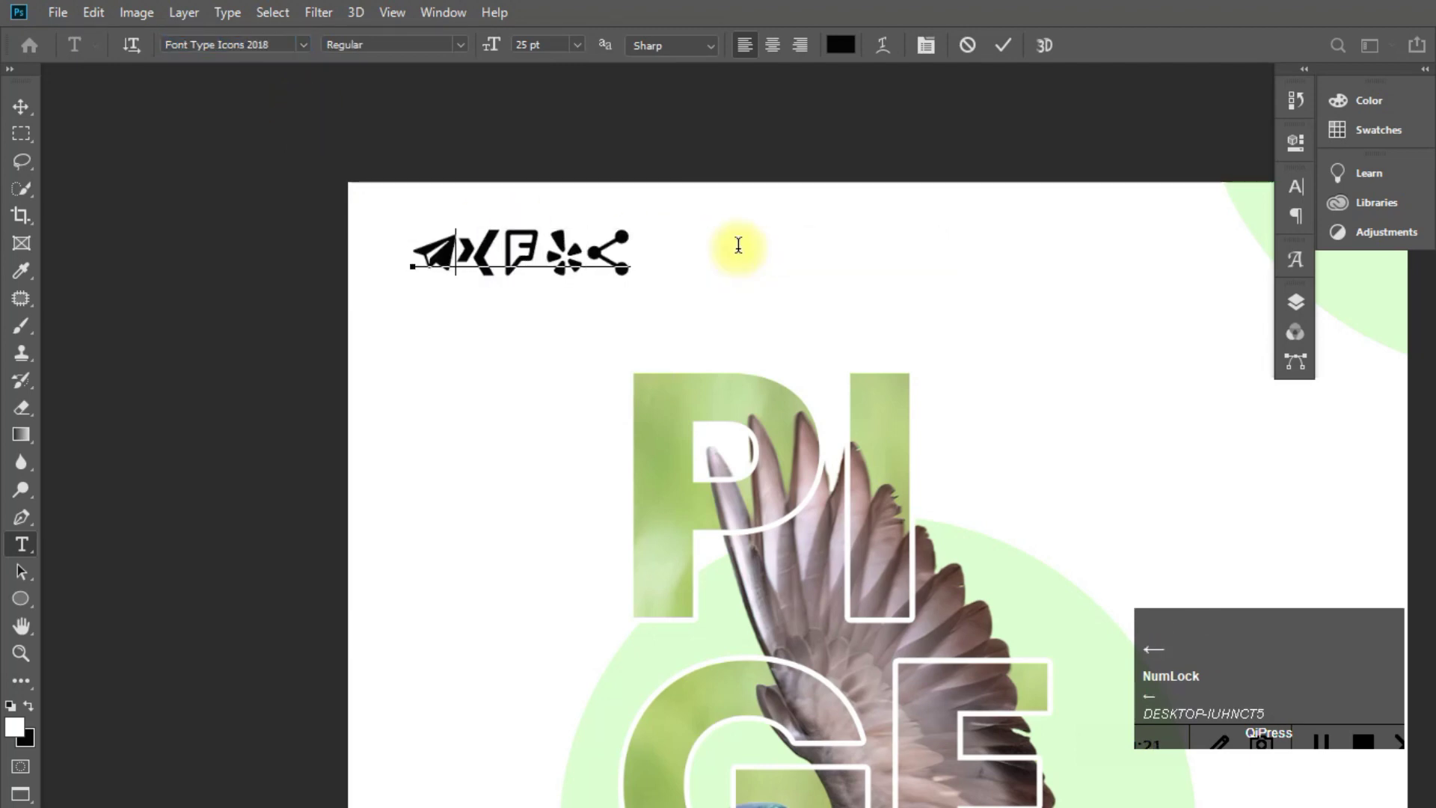
key(shift+End)
key(BackSpace)
click(22, 109)
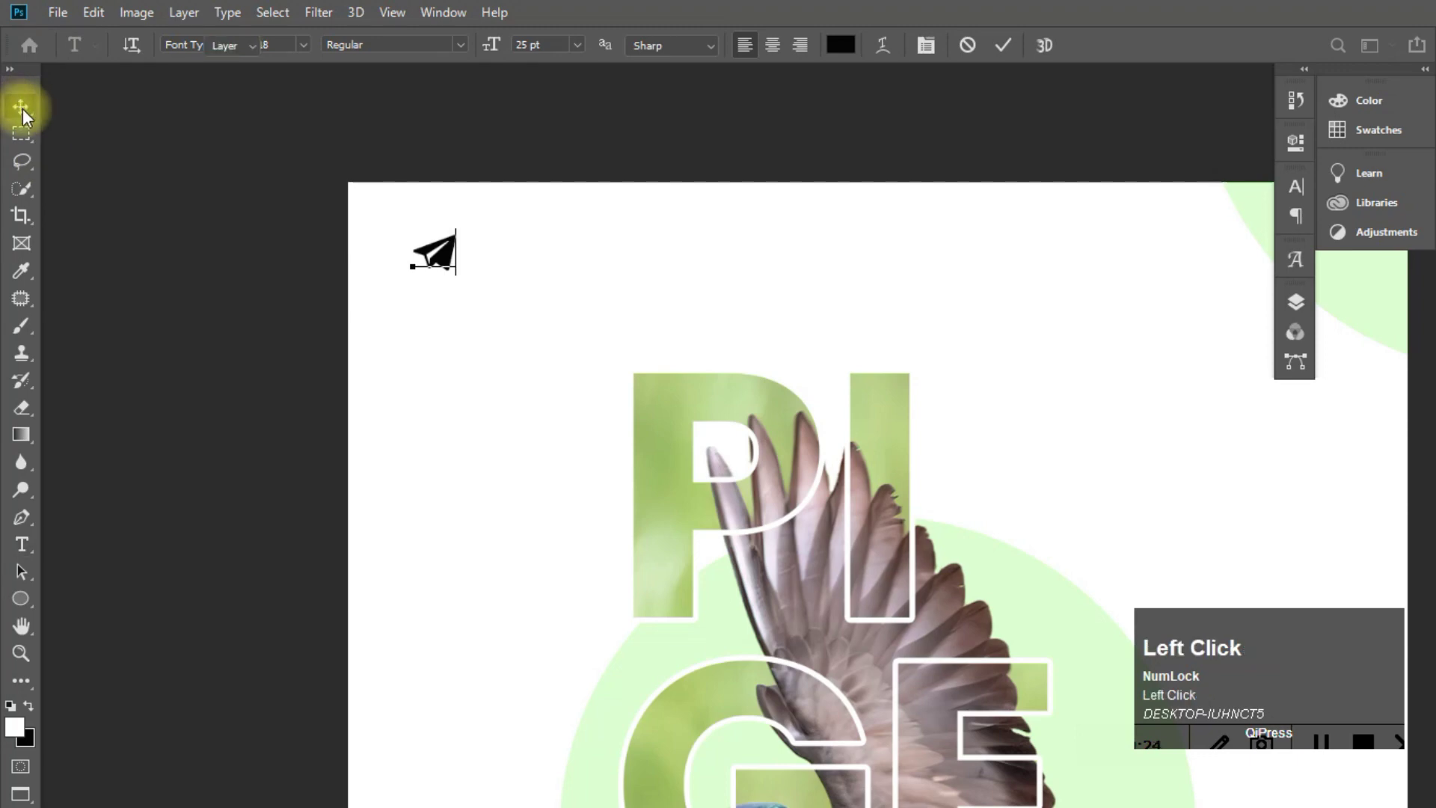
Duplicate the paper plane icon to its right and replace the copy with YOUR LOGO in Poppins Regular
drag(441, 256, 546, 256)
double_click(541, 254)
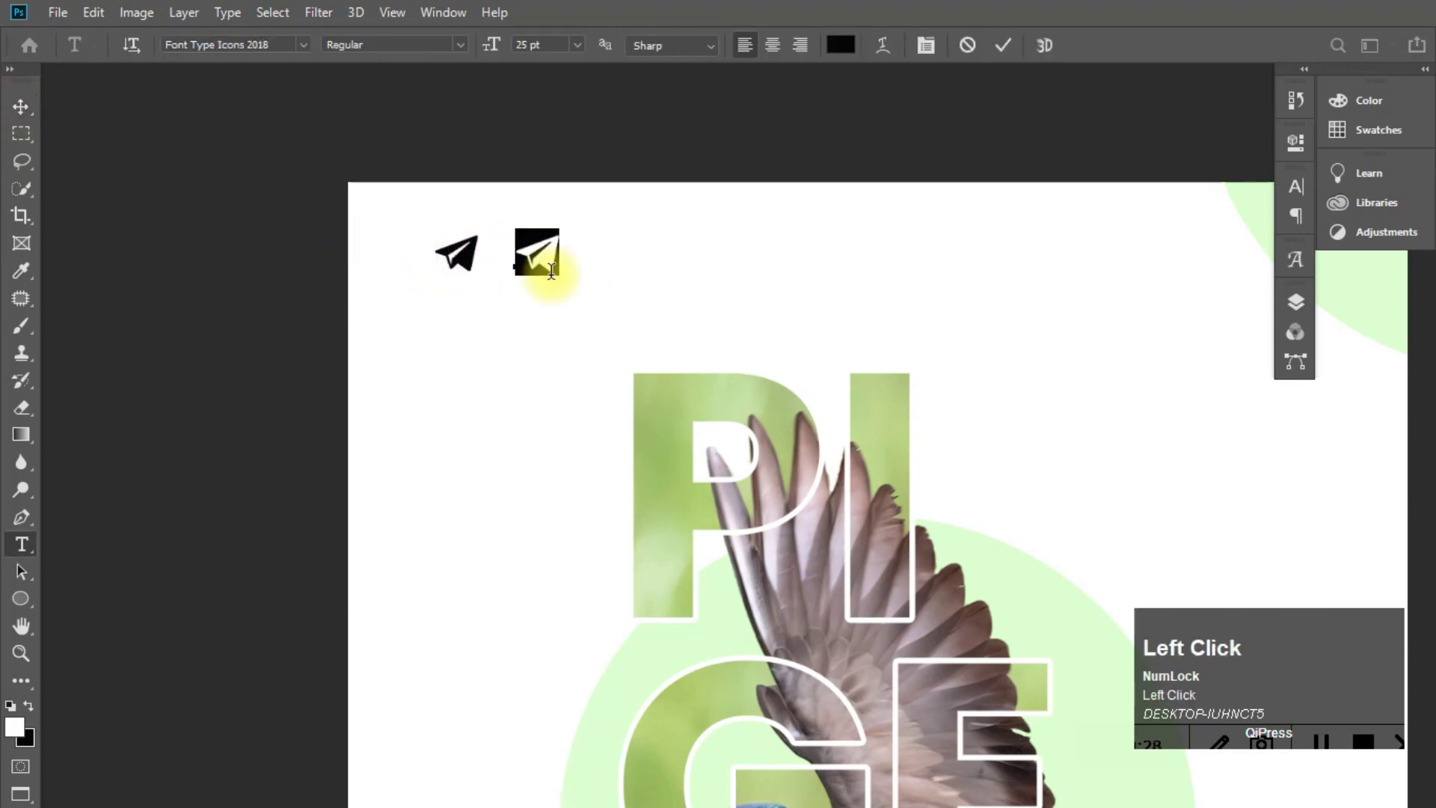
click(303, 44)
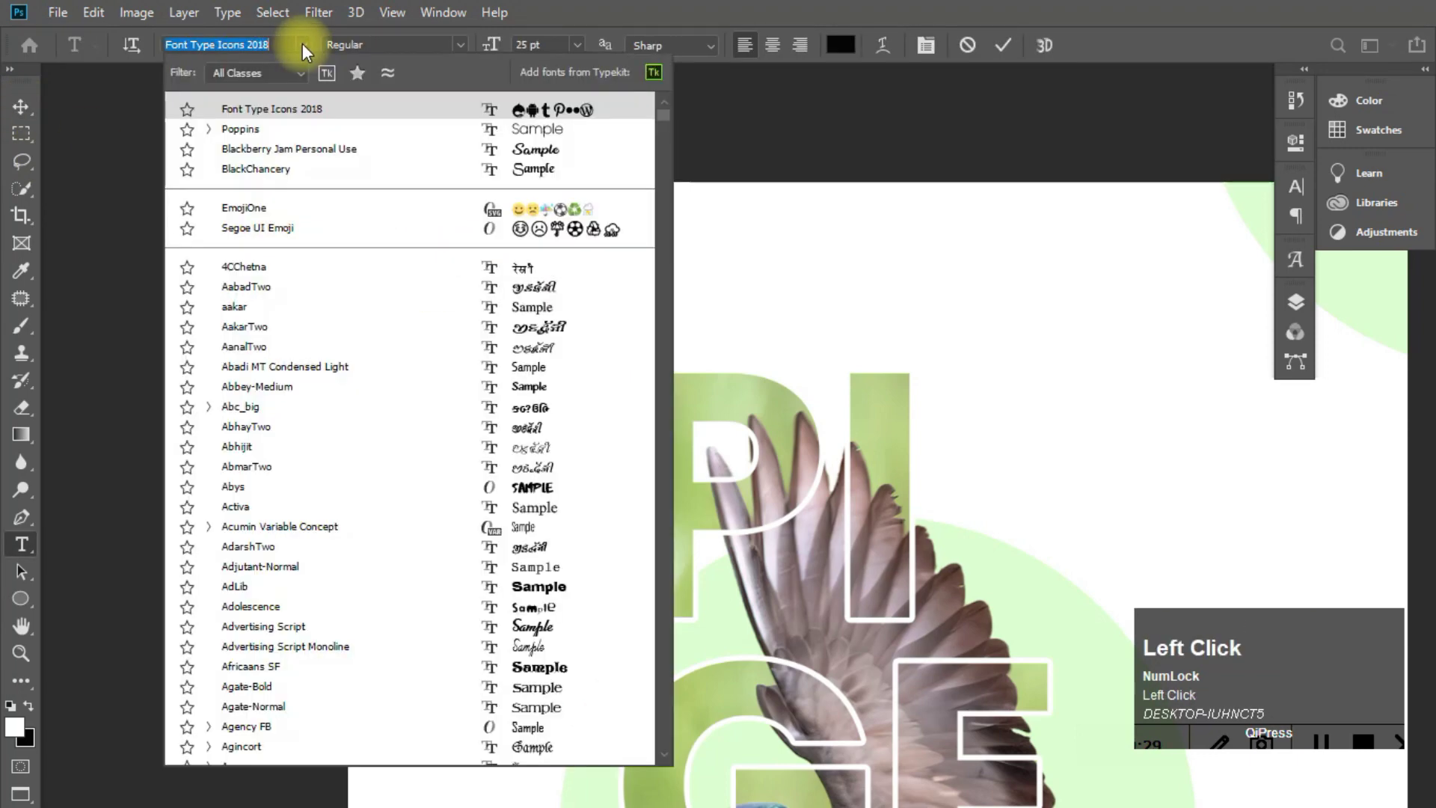
click(277, 131)
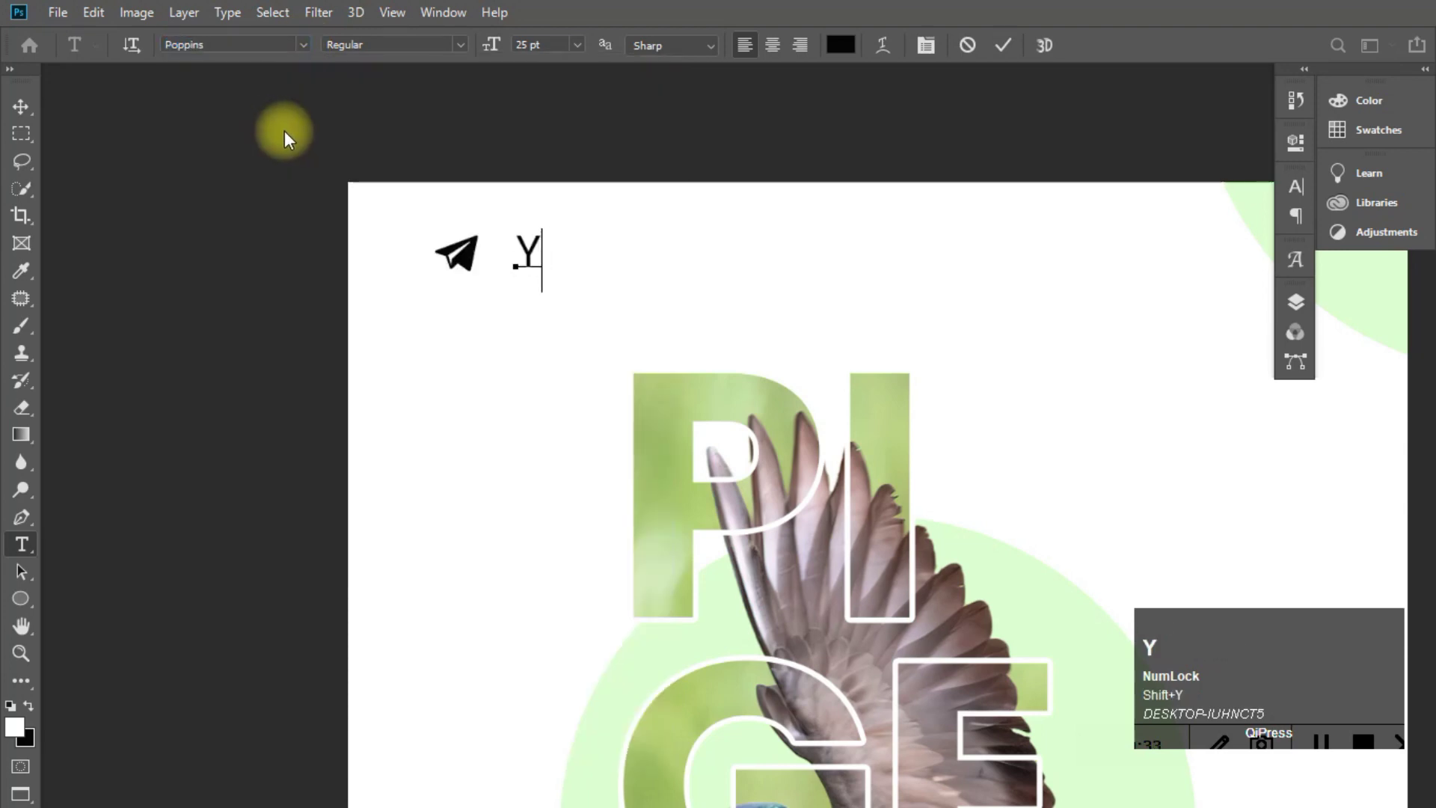
text(YOUR )
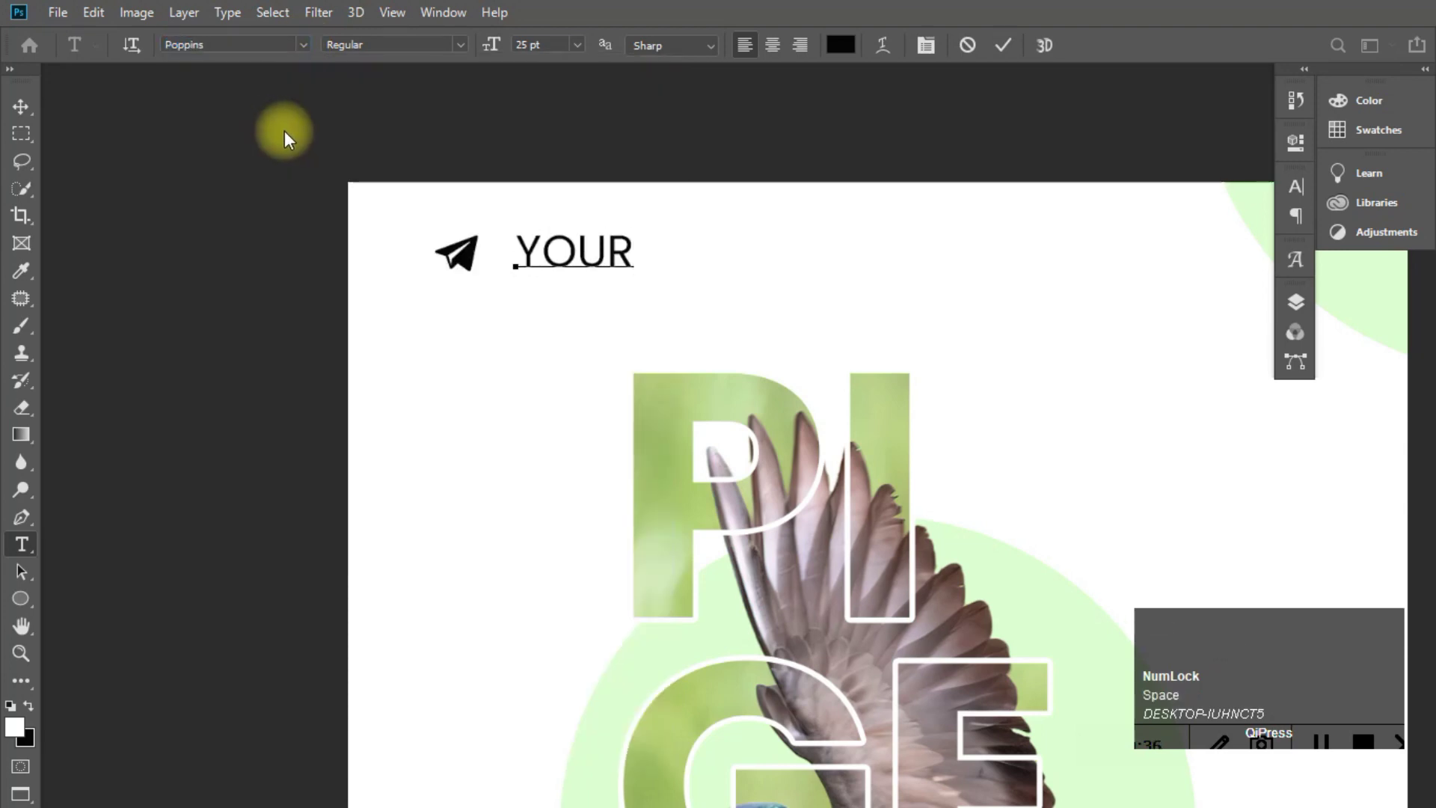
text(LOGO)
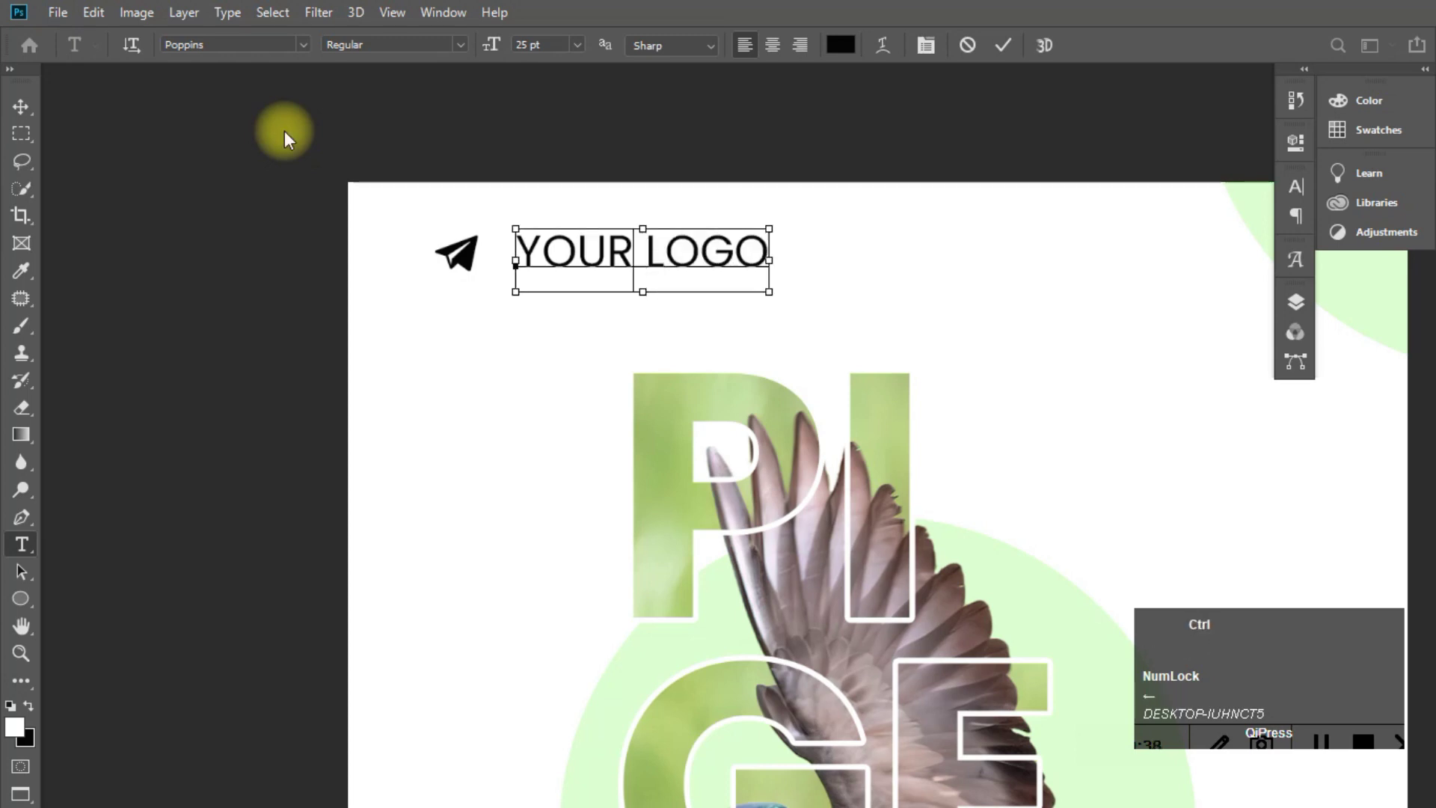
Set the word YOUR in the logo text to Bold and commit the text
key(ctrl+shift+Left)
click(461, 45)
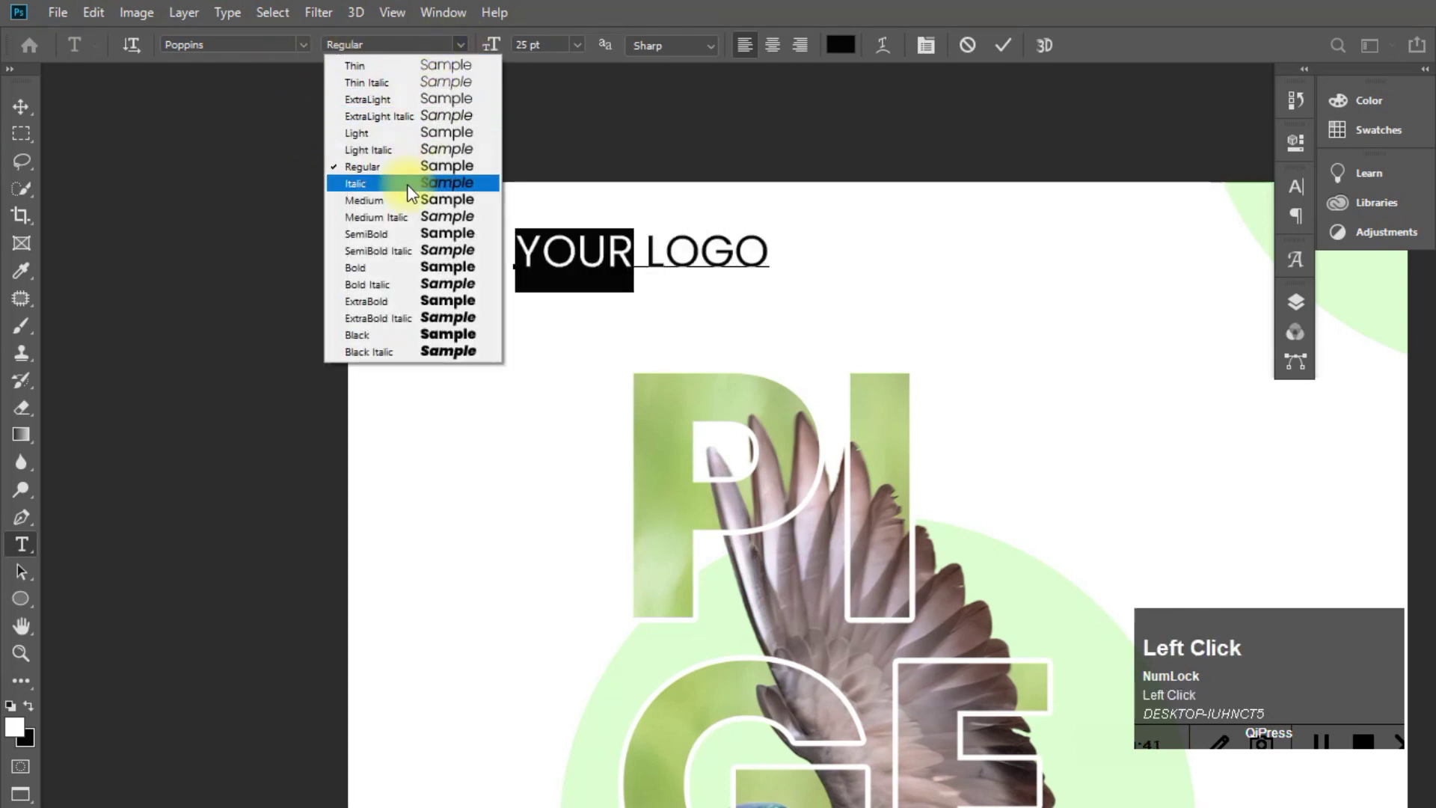
click(393, 264)
click(449, 250)
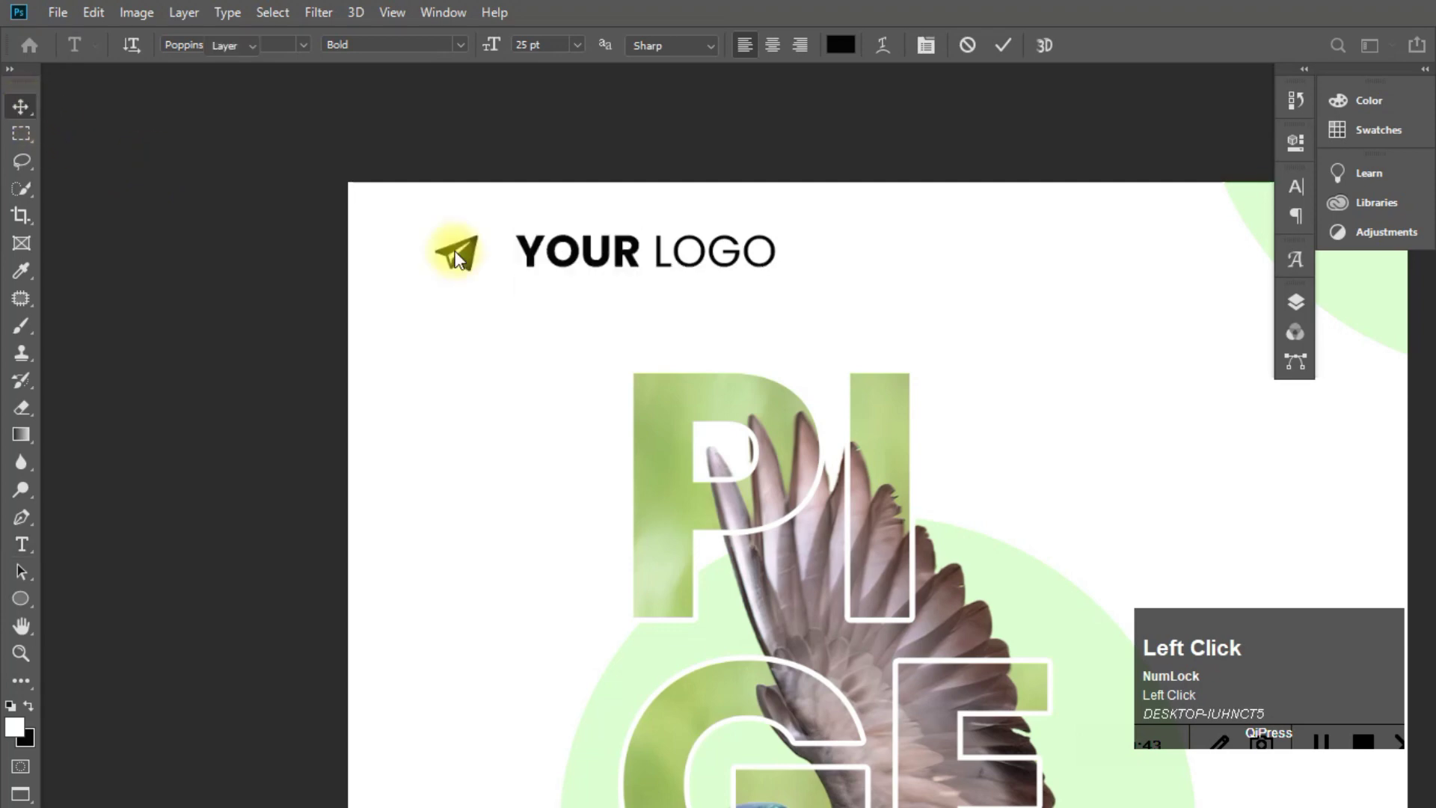
key(v)
alt+scroll(576, 300, down, 3)
click(585, 290)
shift+click(515, 285)
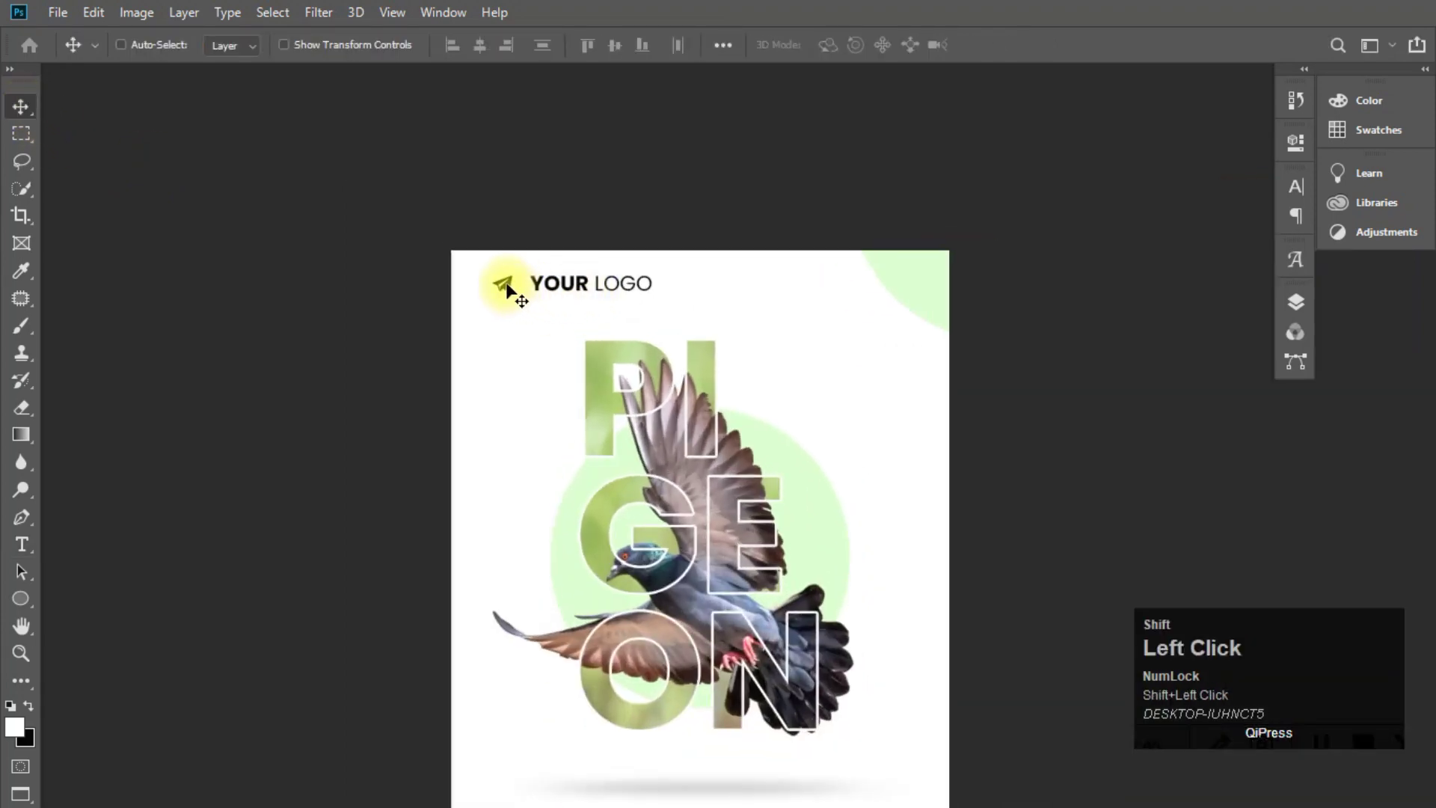
alt+scroll(516, 284, up, 2)
alt+scroll(566, 283, up, 1)
drag(545, 284, 450, 295)
key(ctrl+z)
key(ctrl+z)
Select the logo text and paper plane layers and shift them together slightly left towards the poster's edge
click(1296, 298)
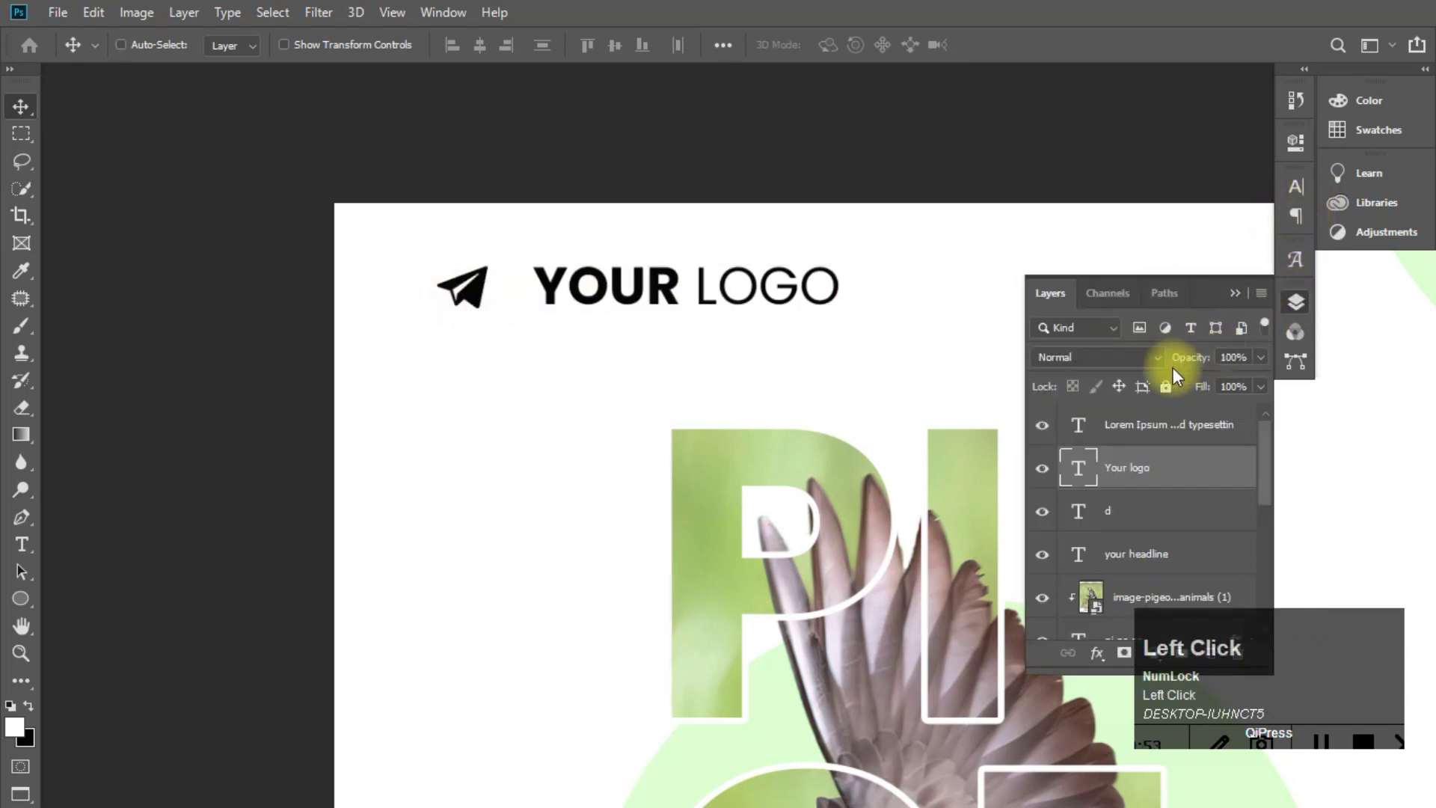
shift+click(1095, 508)
alt+scroll(536, 289, up, 2)
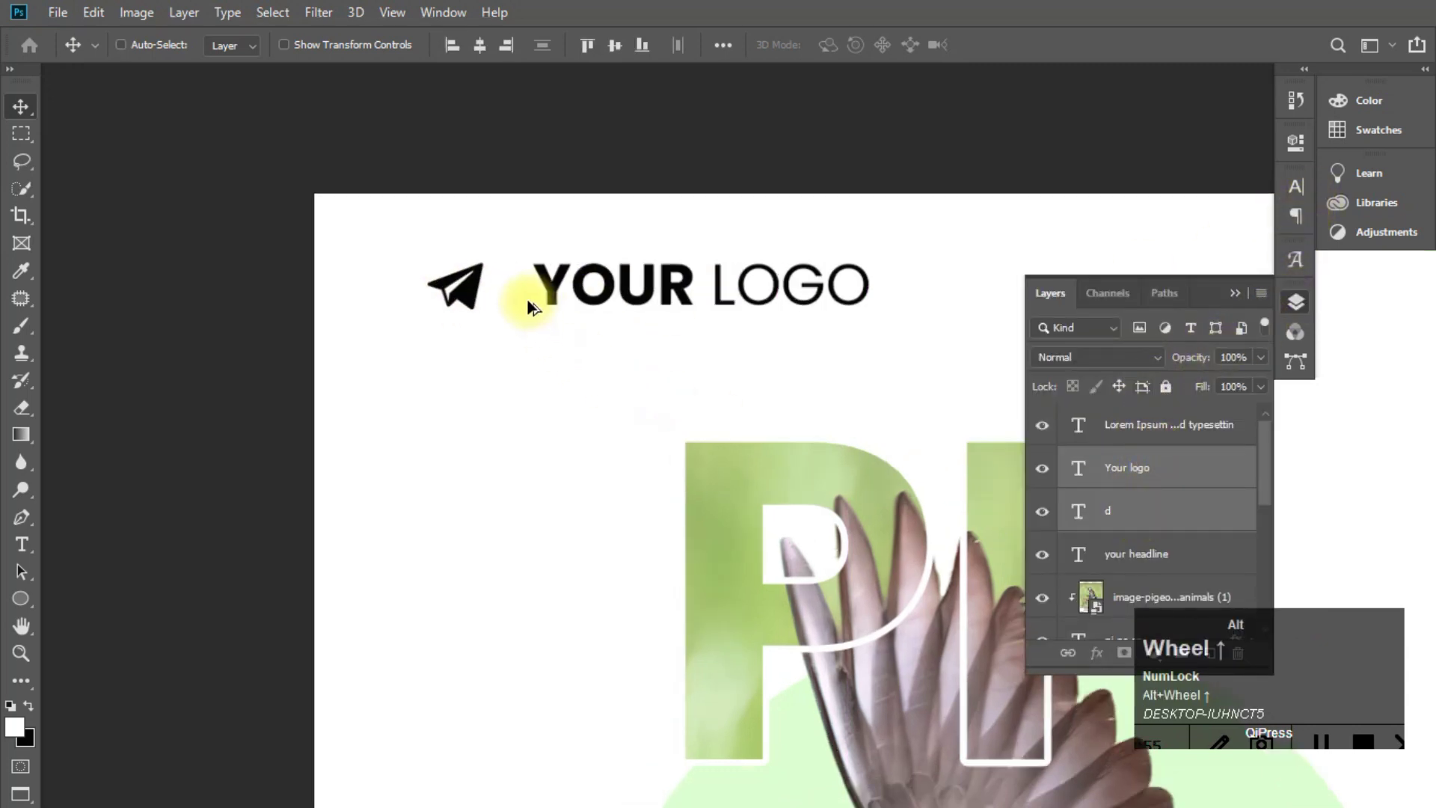
drag(555, 298, 514, 298)
alt+scroll(509, 253, down, 2)
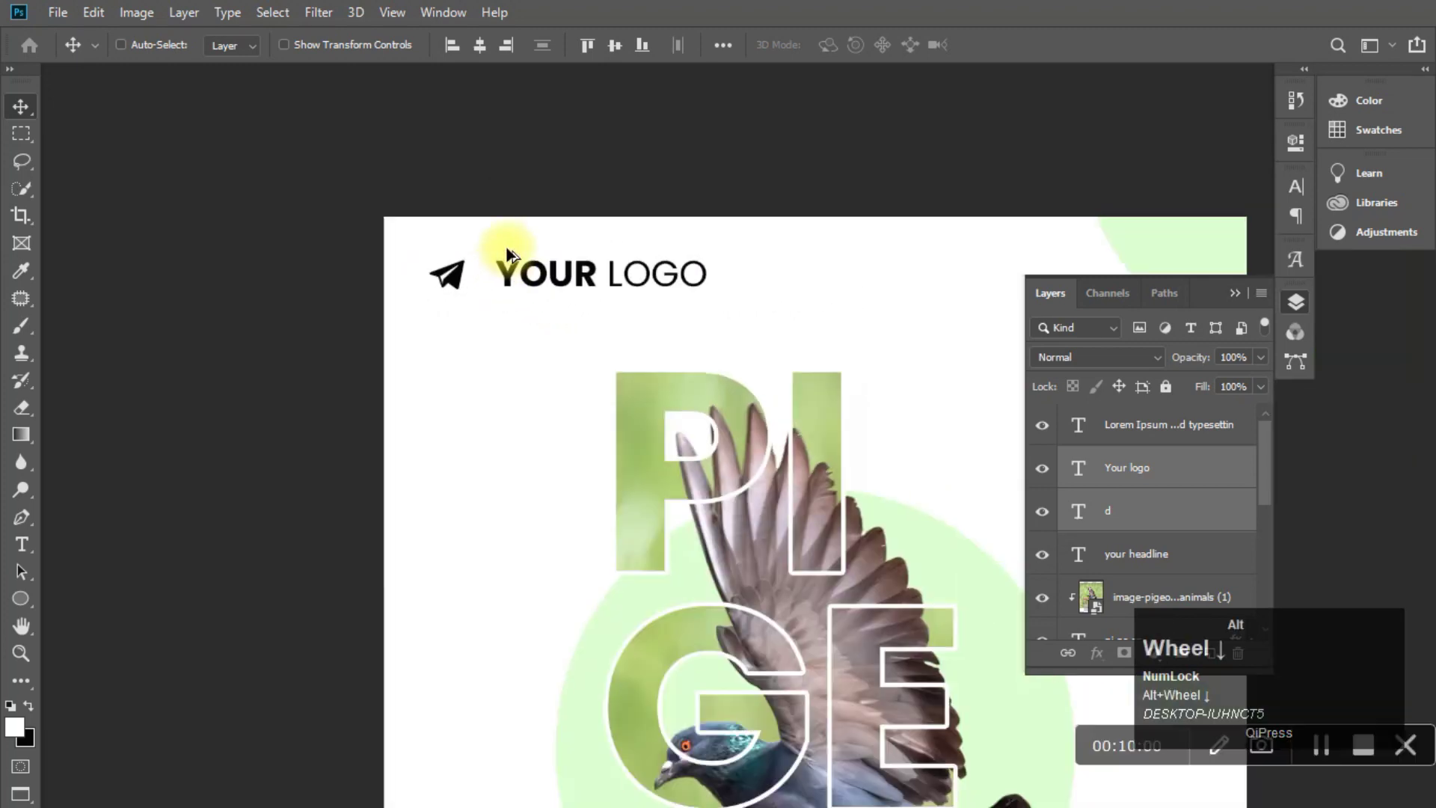
alt+scroll(518, 280, up, 1)
drag(503, 289, 504, 289)
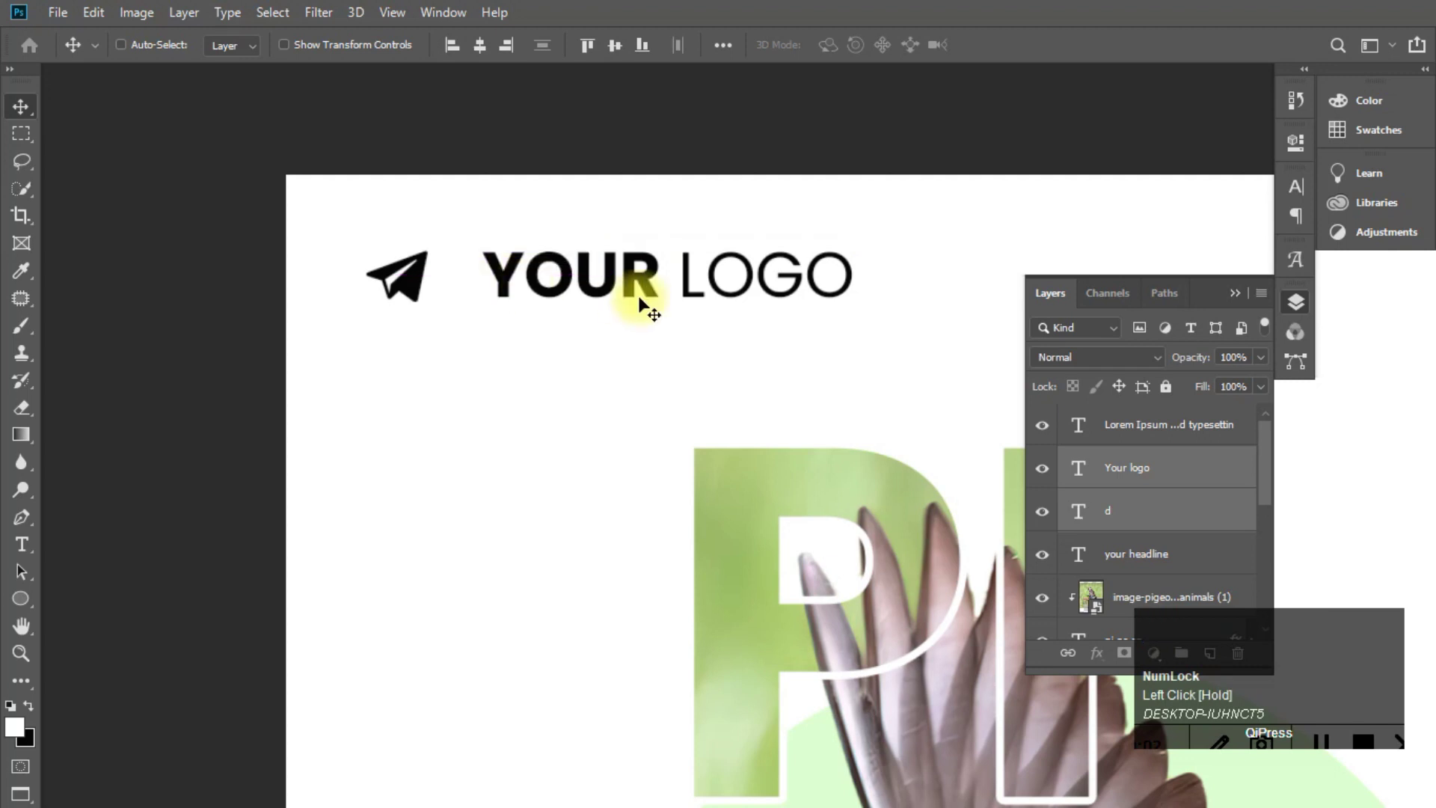
key(ctrl+z)
click(657, 333)
key(ctrl+shift+z)
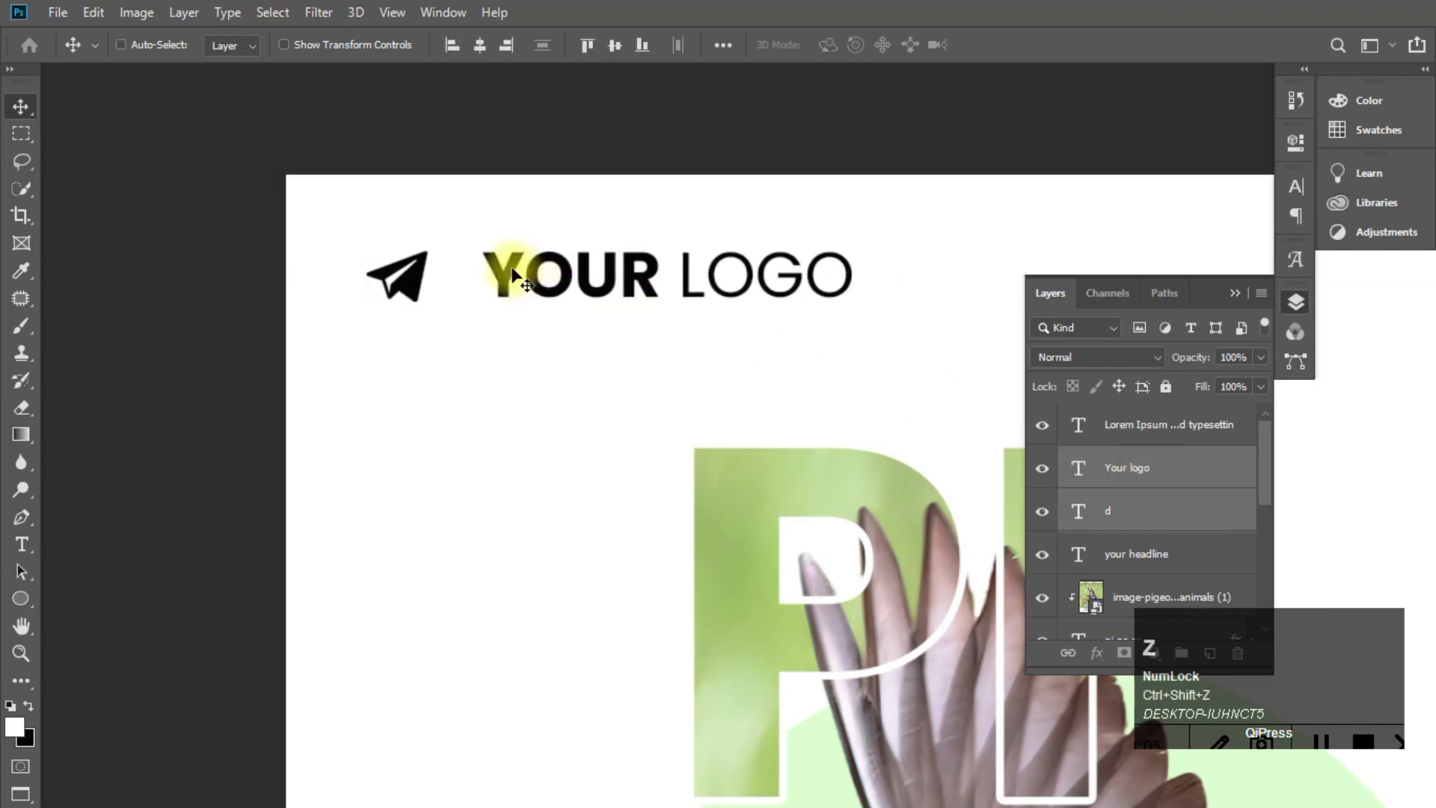
Move the YOUR LOGO text slightly left so it sits closer to the paper plane icon
click(1135, 484)
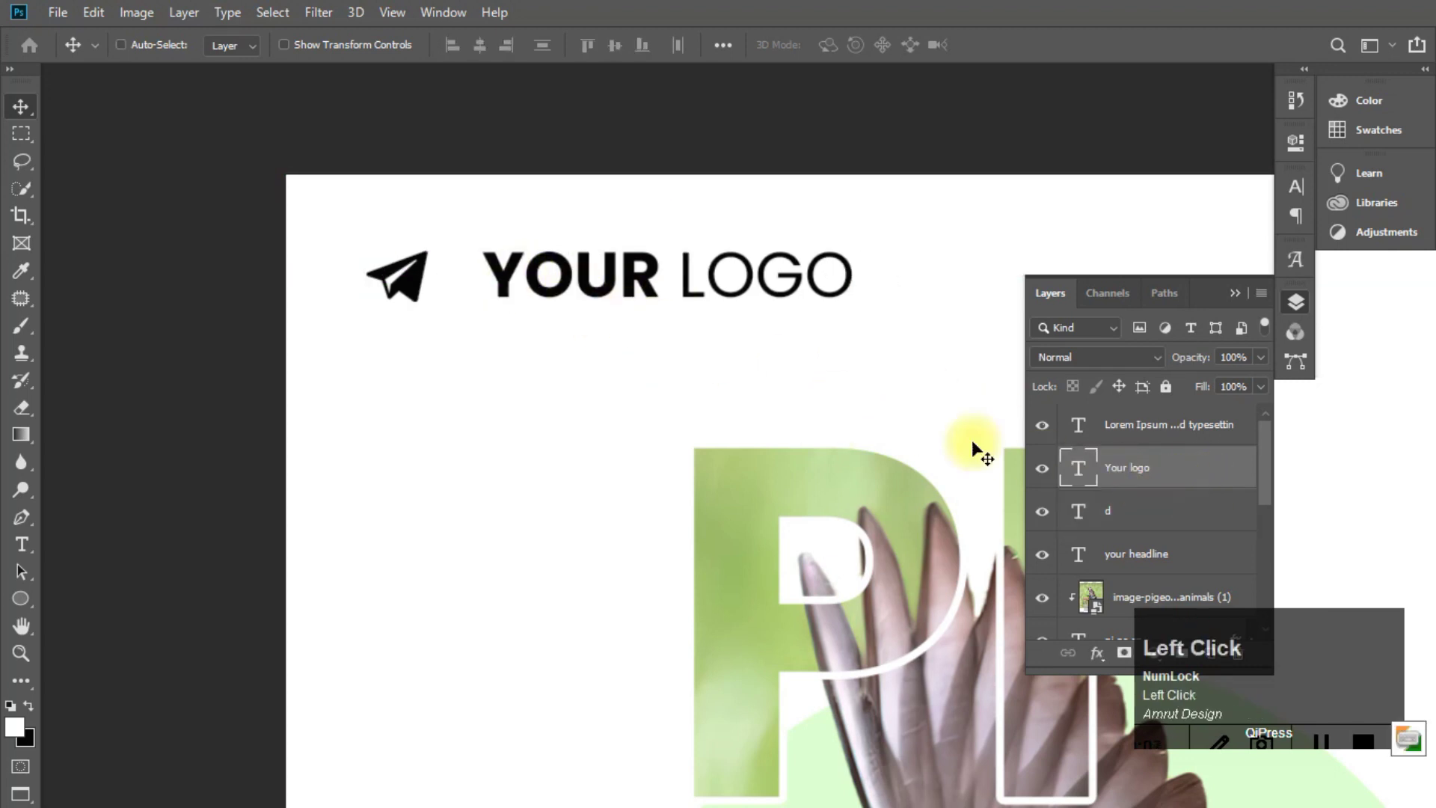
drag(530, 285, 511, 286)
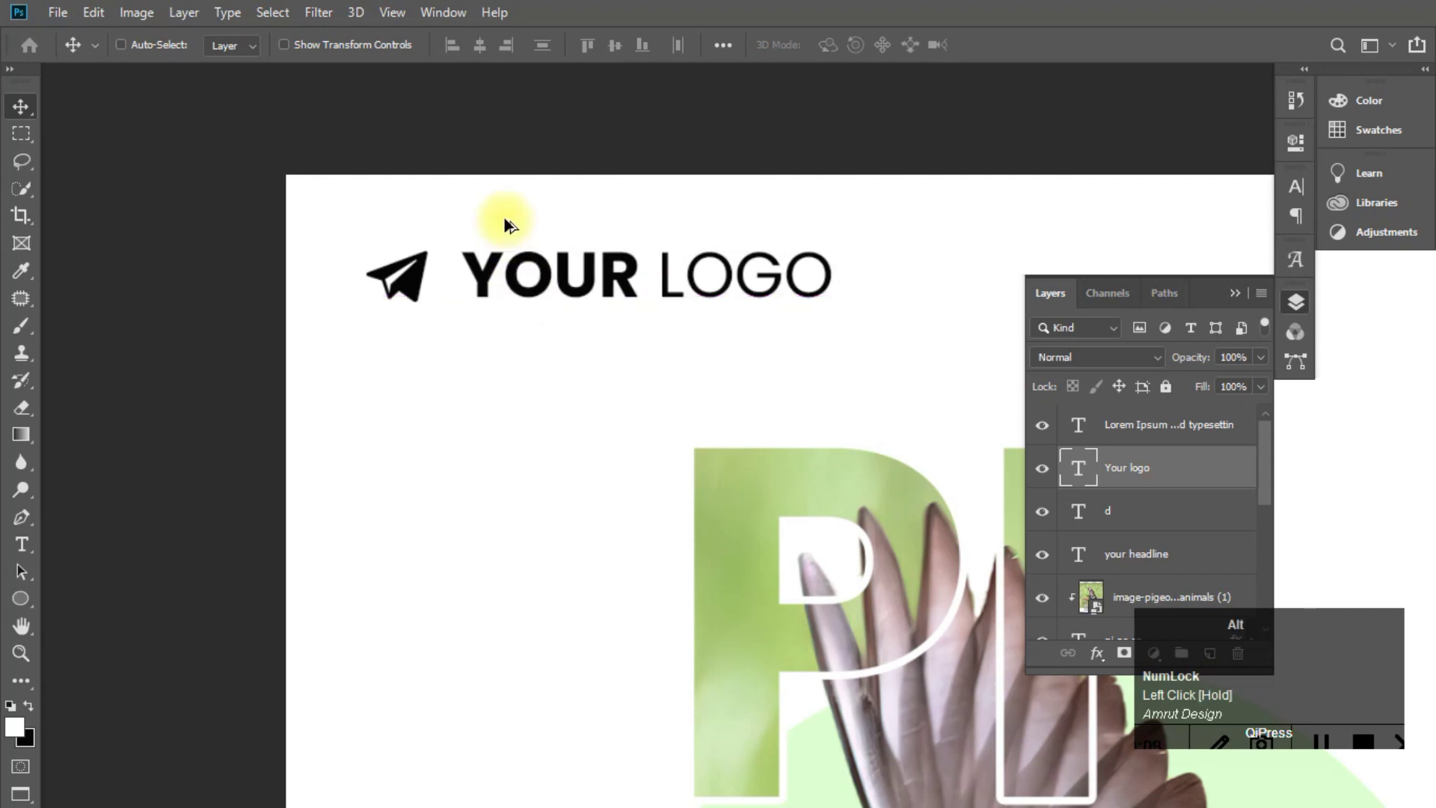
scroll(506, 218, down, 4)
scroll(511, 224, down, 1)
scroll(654, 329, up, 1)
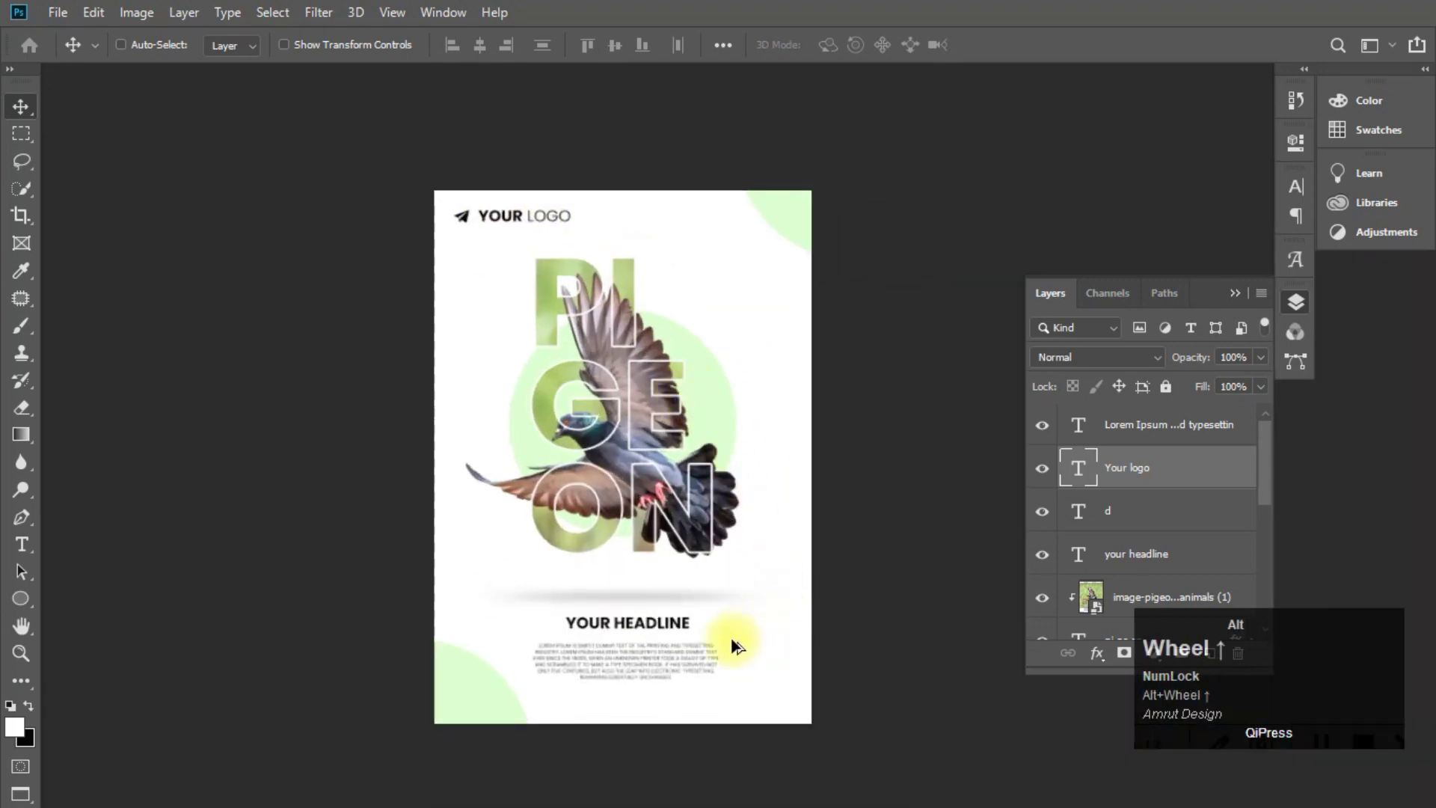
scroll(618, 726, up, 1)
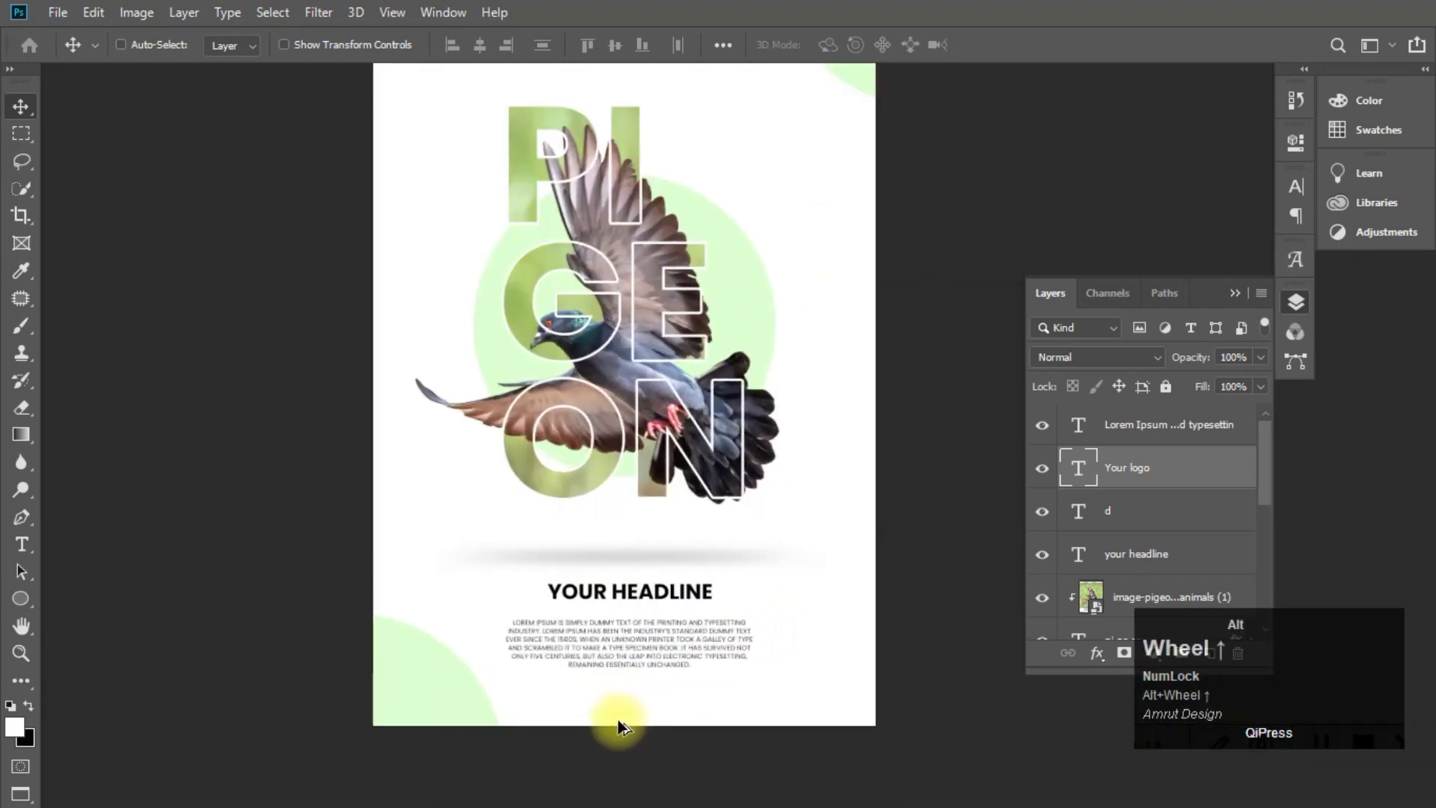
scroll(624, 714, down, 1)
Select the logo text and paper plane layers together and scale them down proportionally in the poster's corner
ctrl+click(1144, 507)
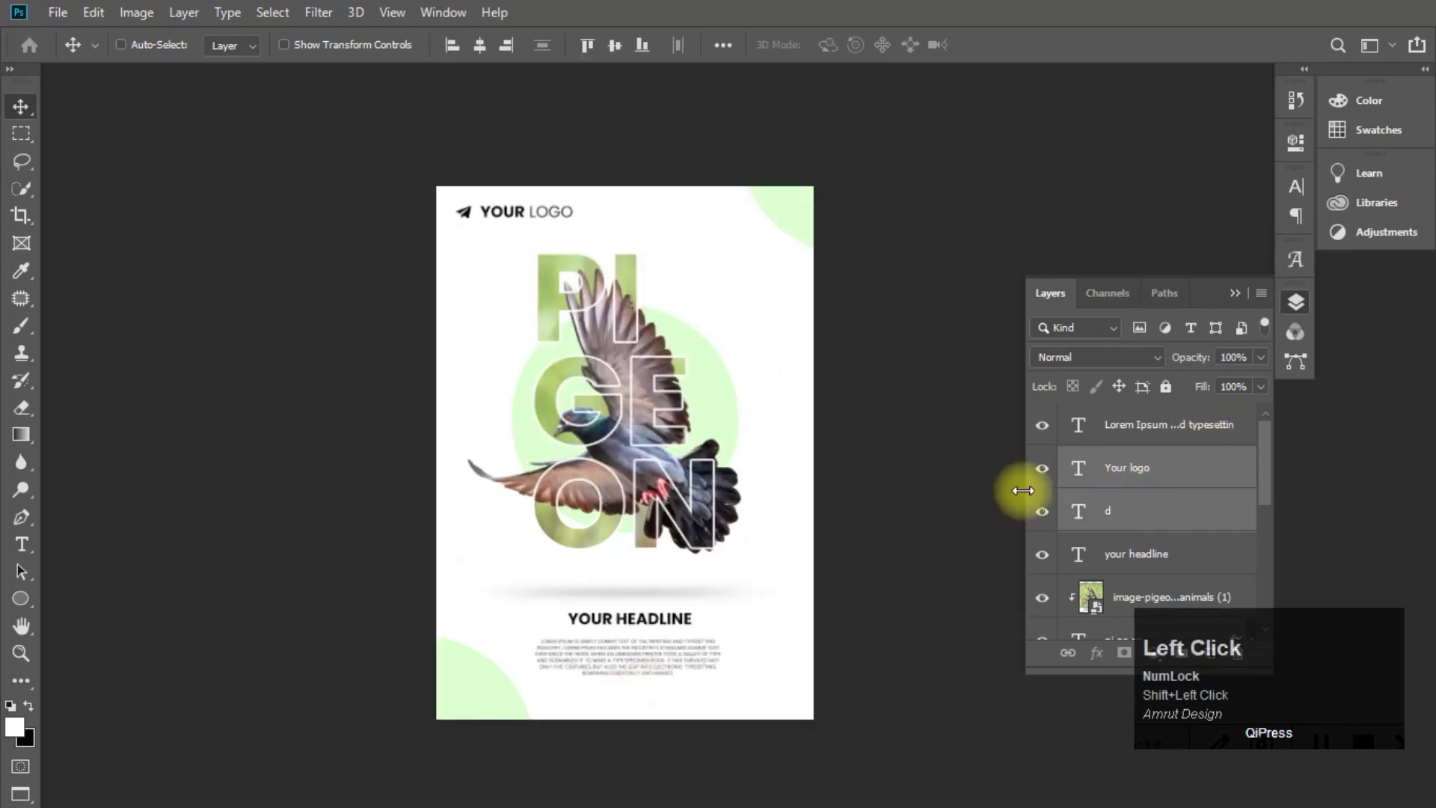
scroll(491, 173, up, 2)
key(ctrl+t)
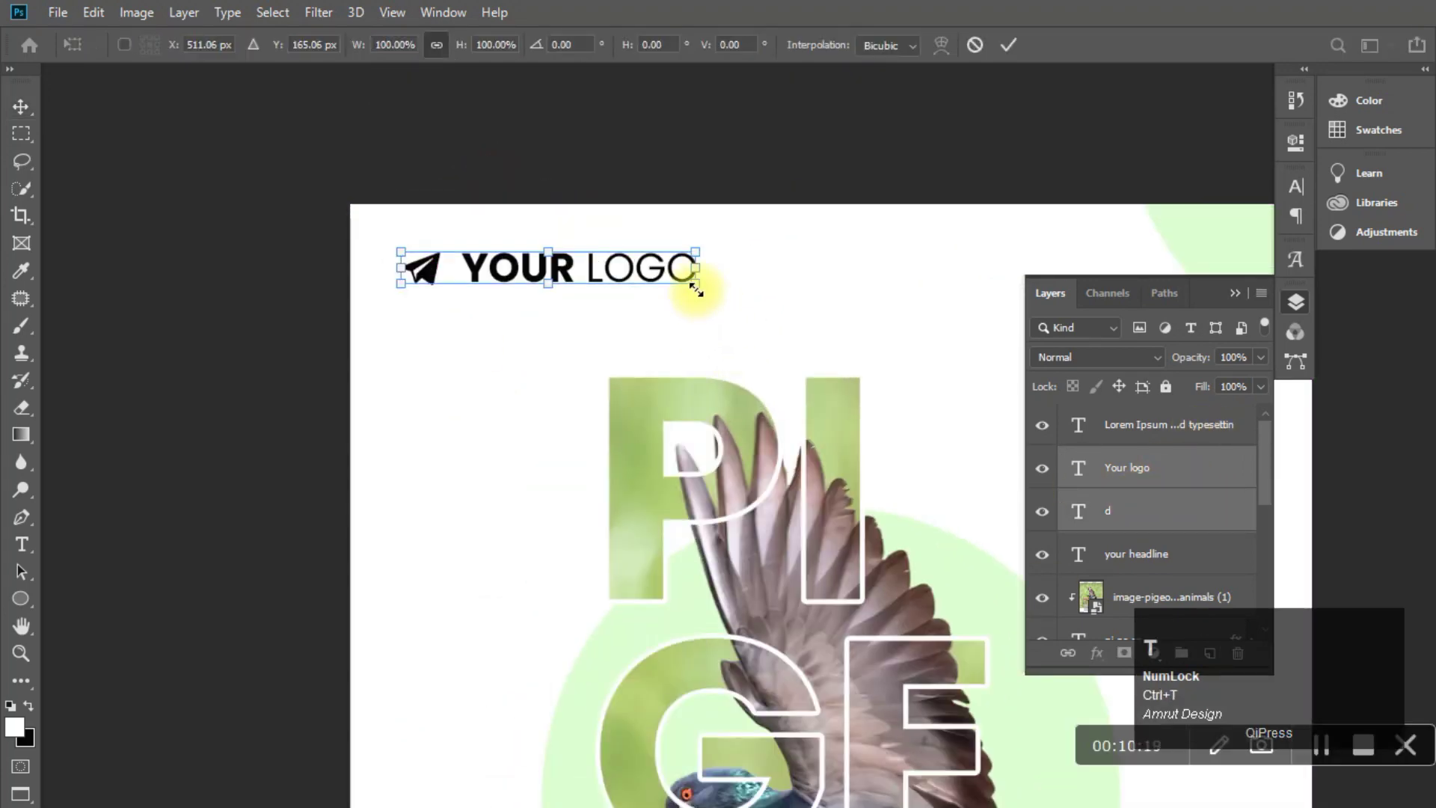
drag(696, 290, 621, 271)
click(471, 160)
alt+scroll(598, 249, down, 3)
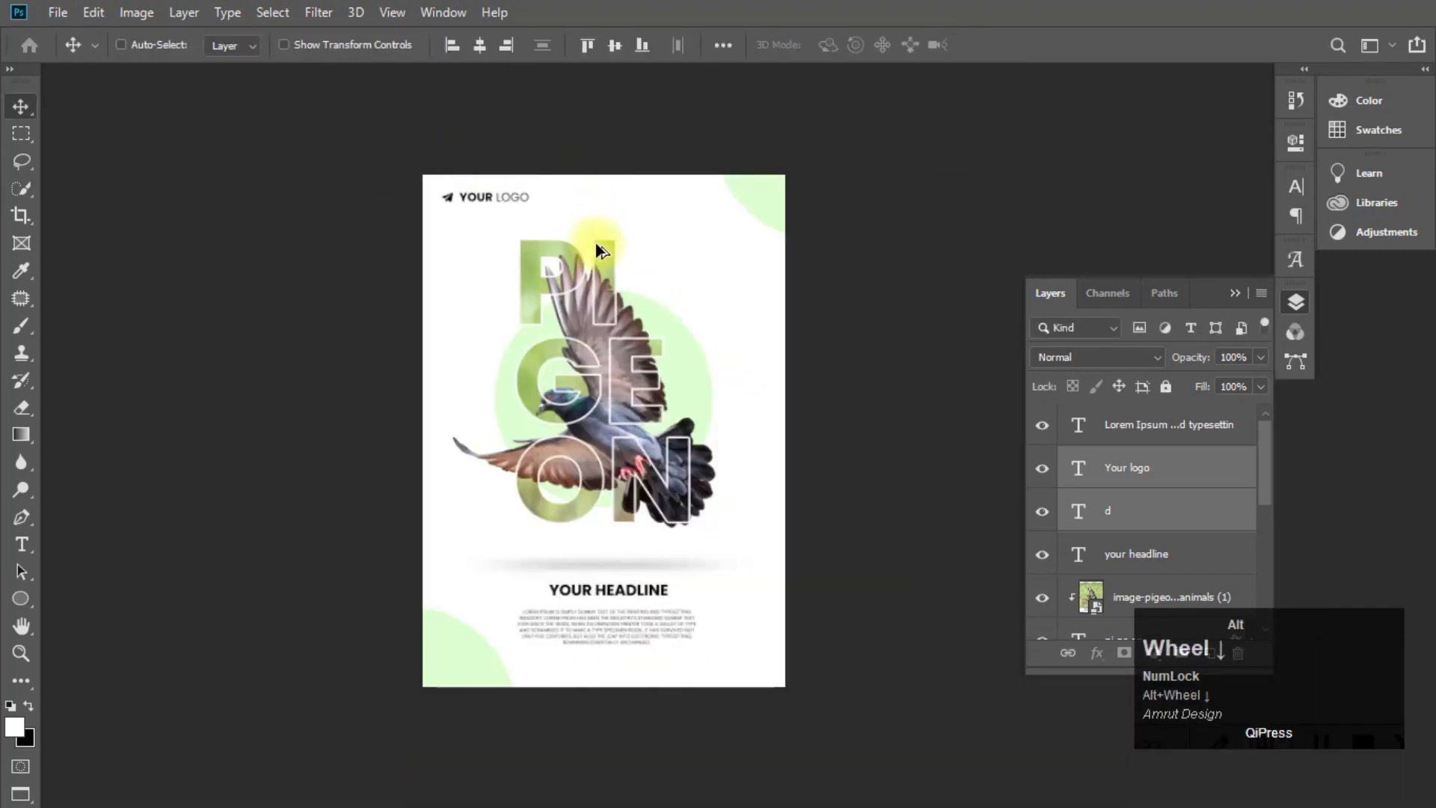
Duplicate the logo text and paper plane and place the copies centred below the body text
alt+scroll(662, 642, up, 1)
alt+click(484, 166)
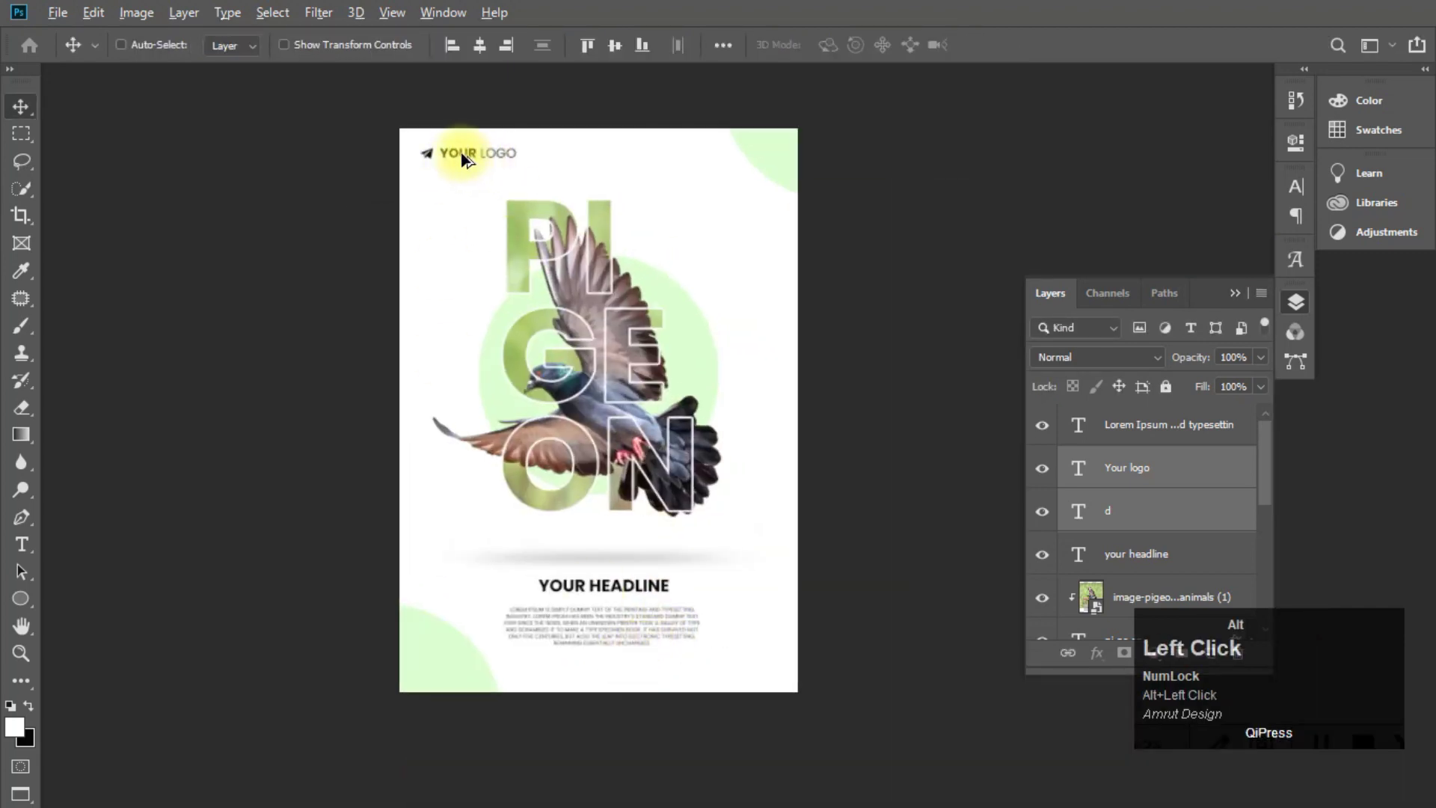
drag(464, 159, 603, 680)
alt+scroll(609, 684, up, 3)
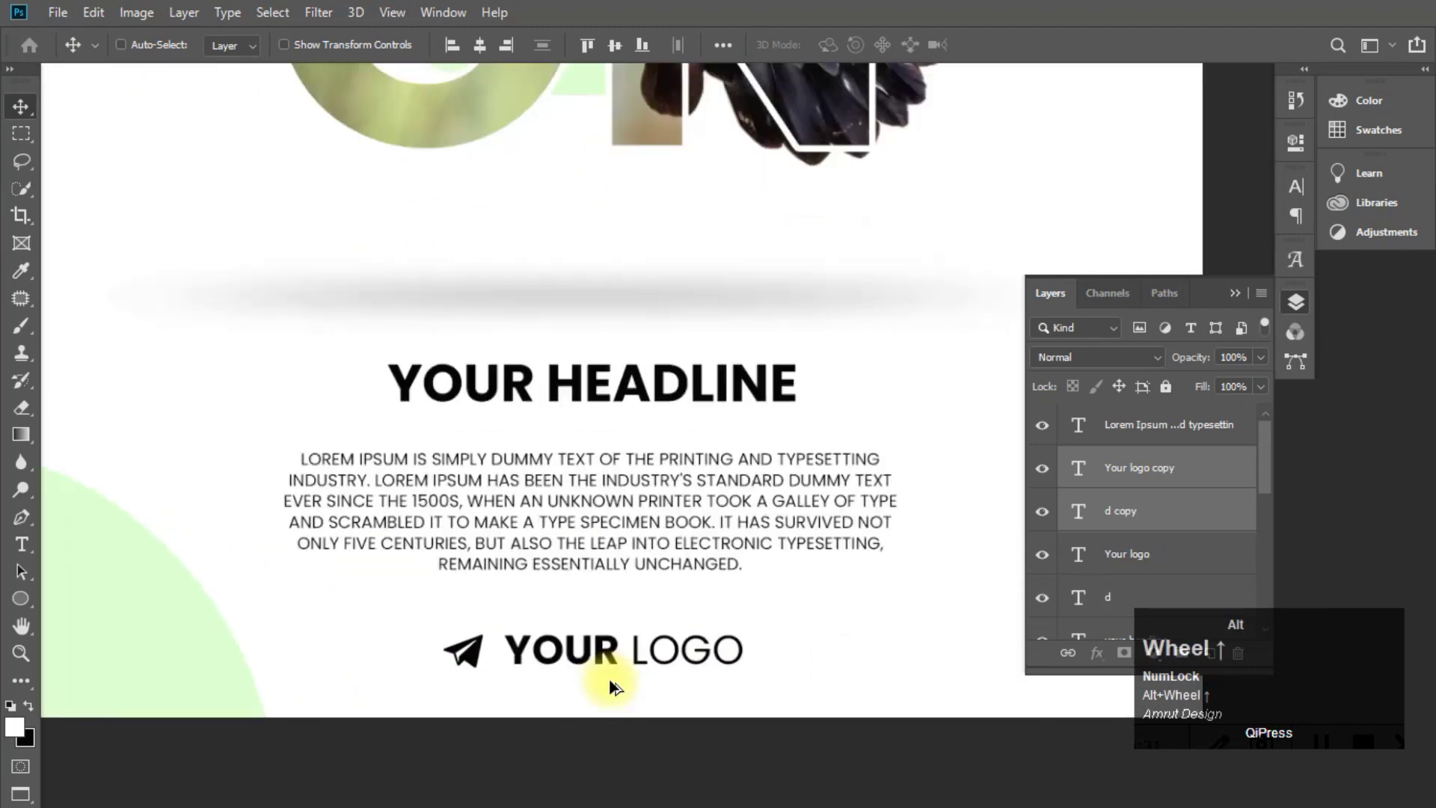
alt+scroll(612, 683, up, 1)
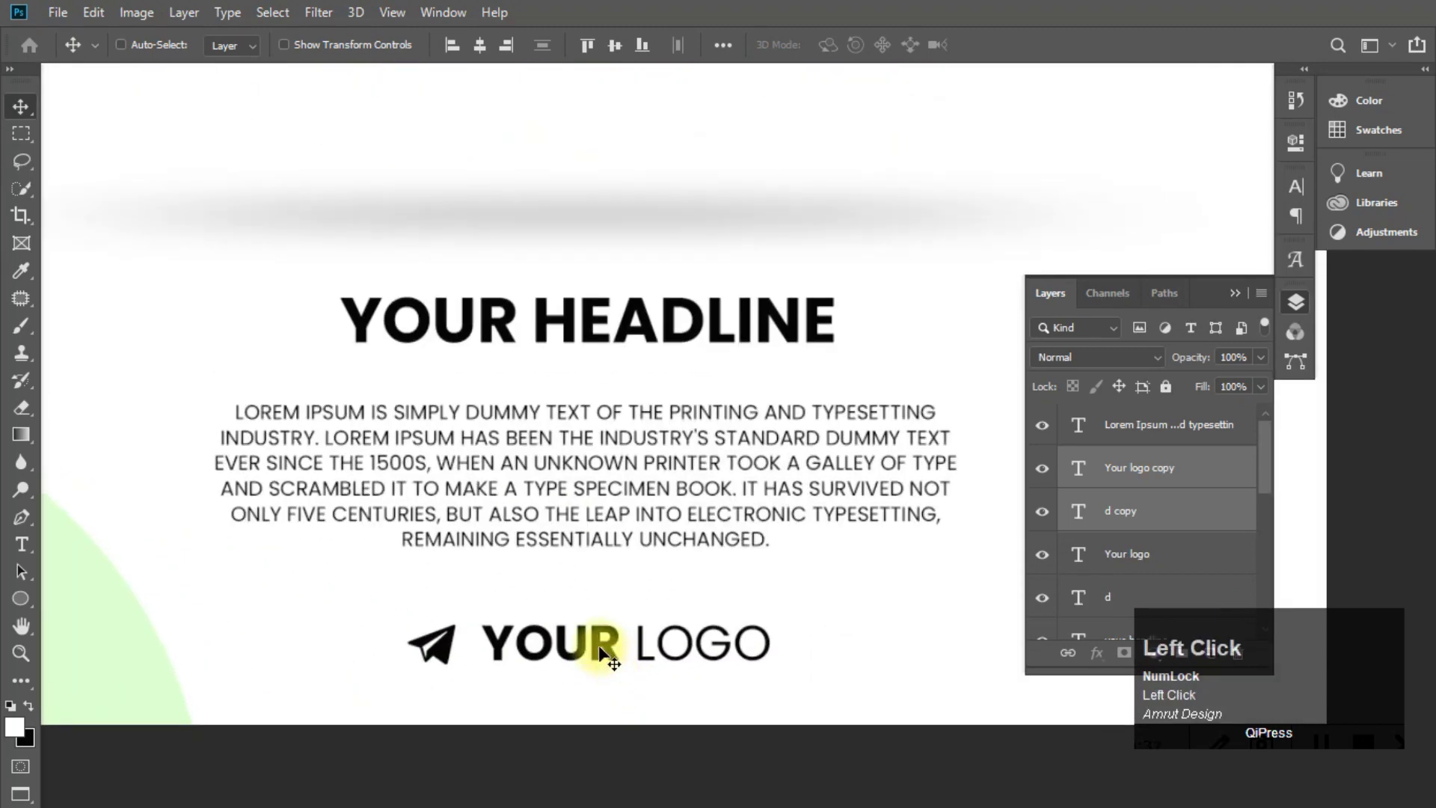
Select all of the copied YOUR LOGO text and change its font to fontello Regular
click(21, 543)
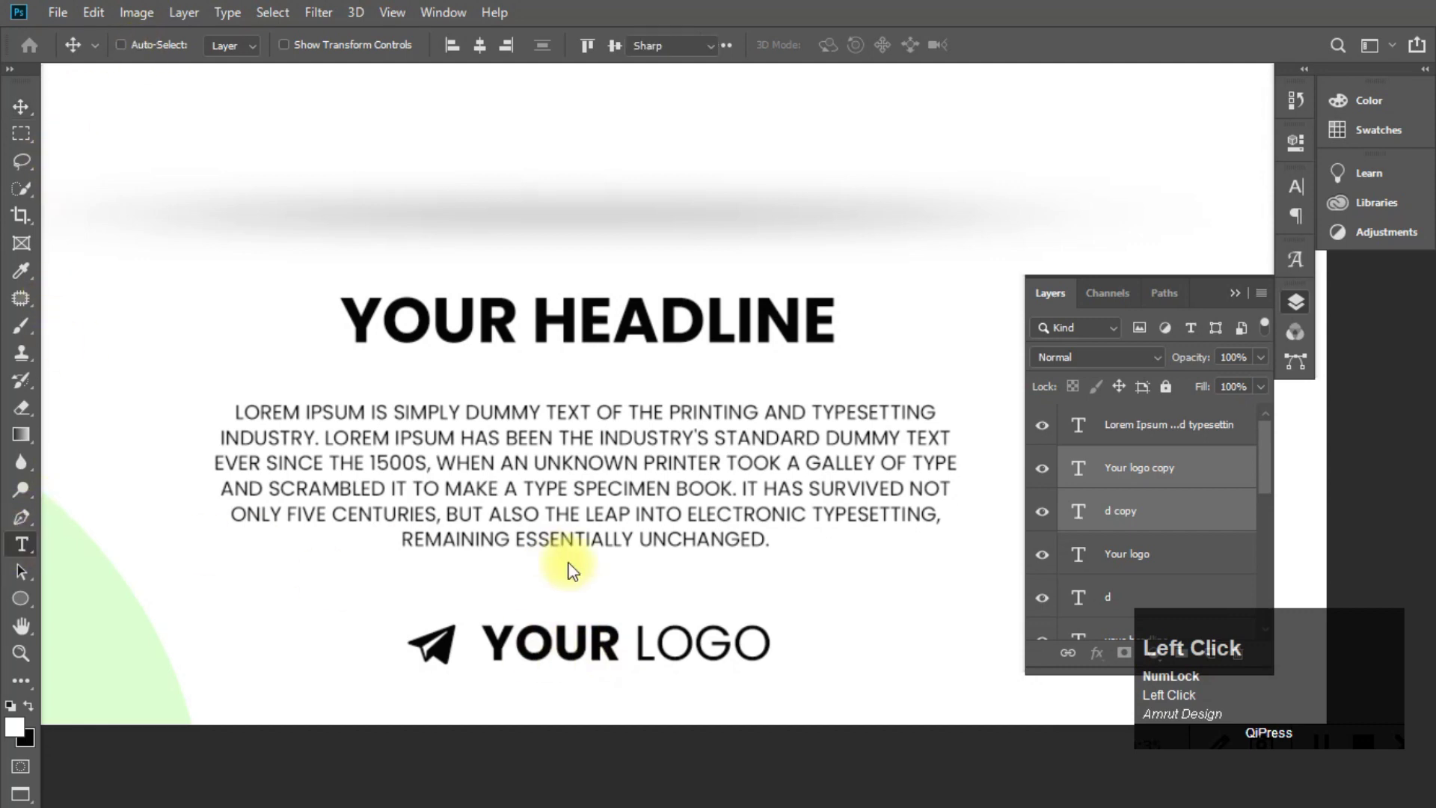
click(569, 643)
key(ctrl+a)
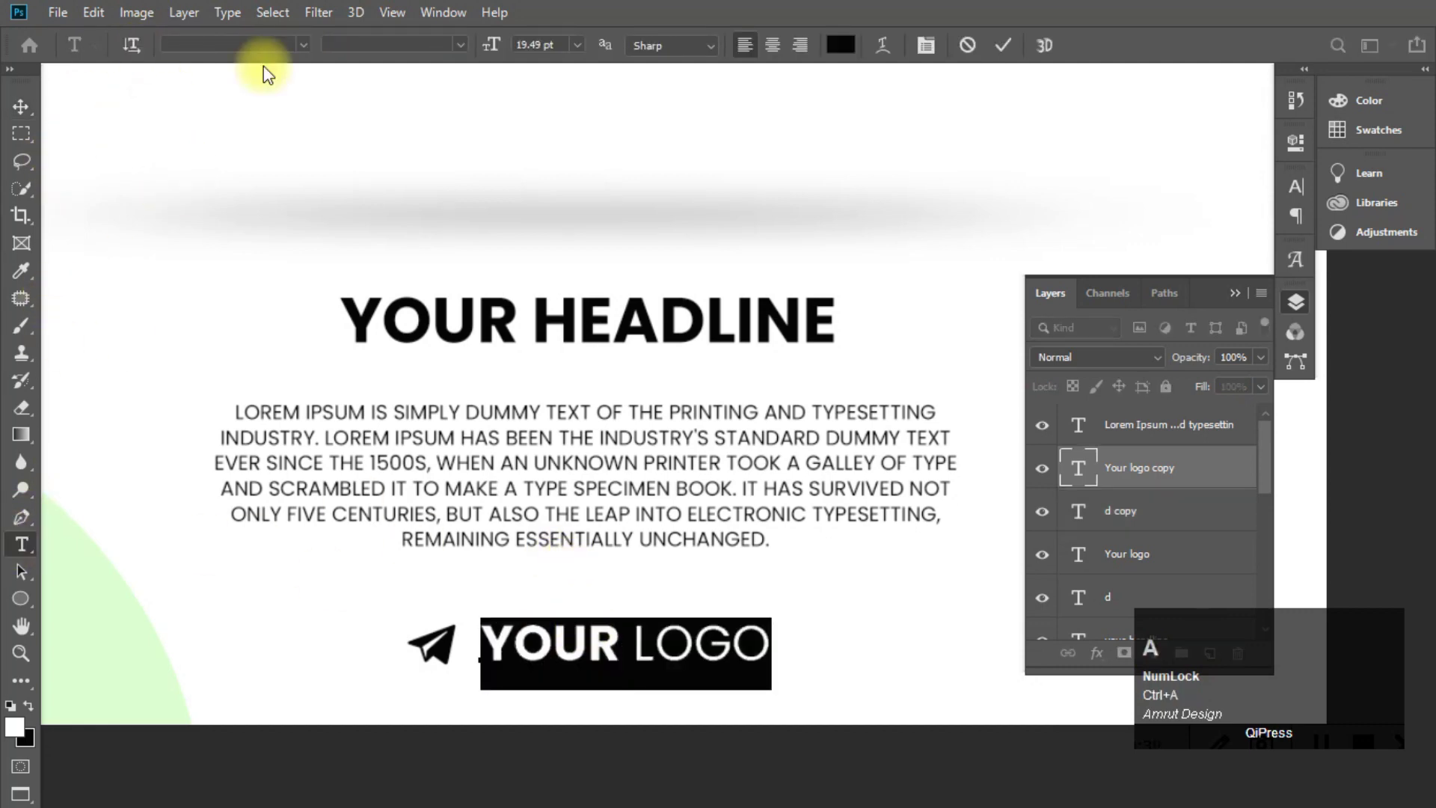
click(300, 46)
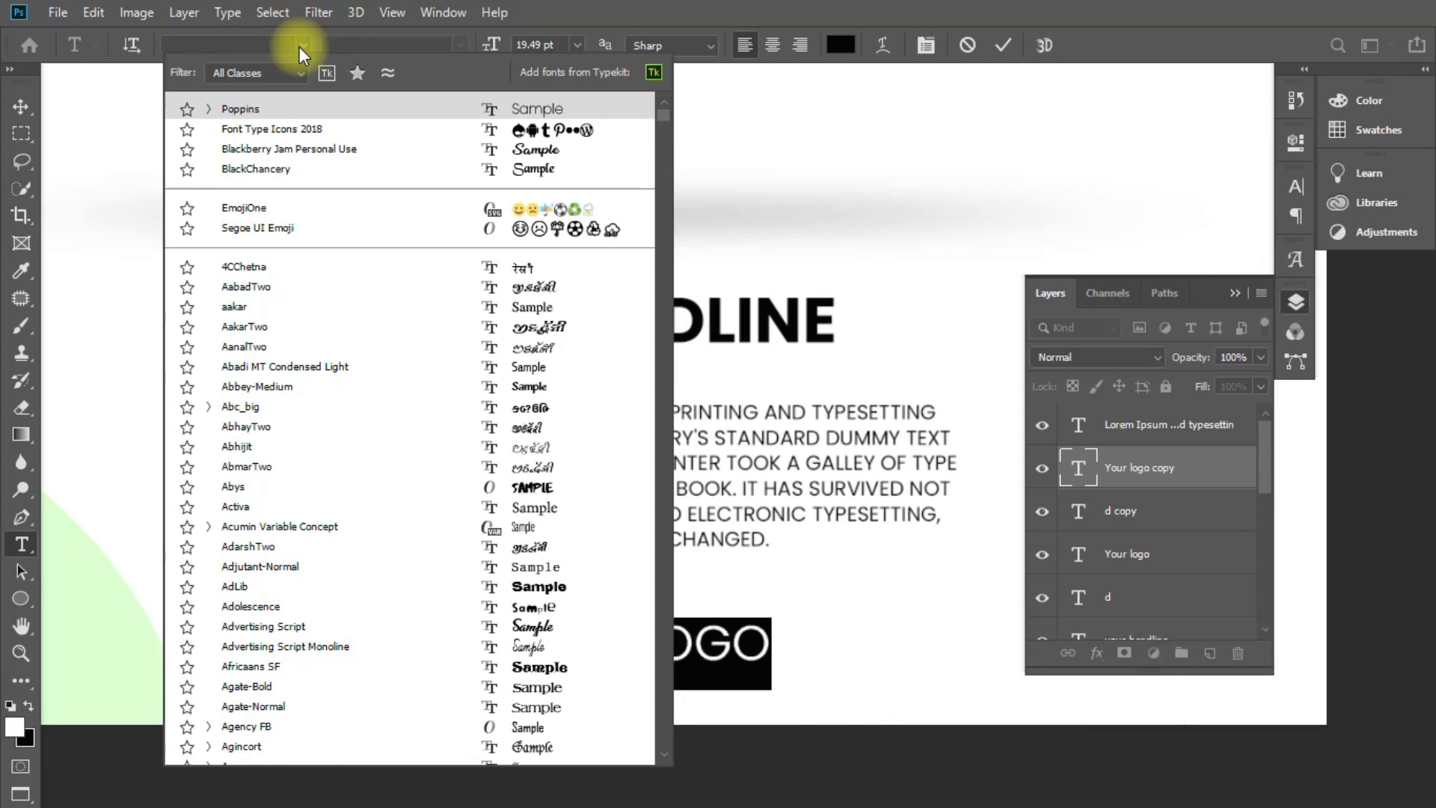
text(fontell)
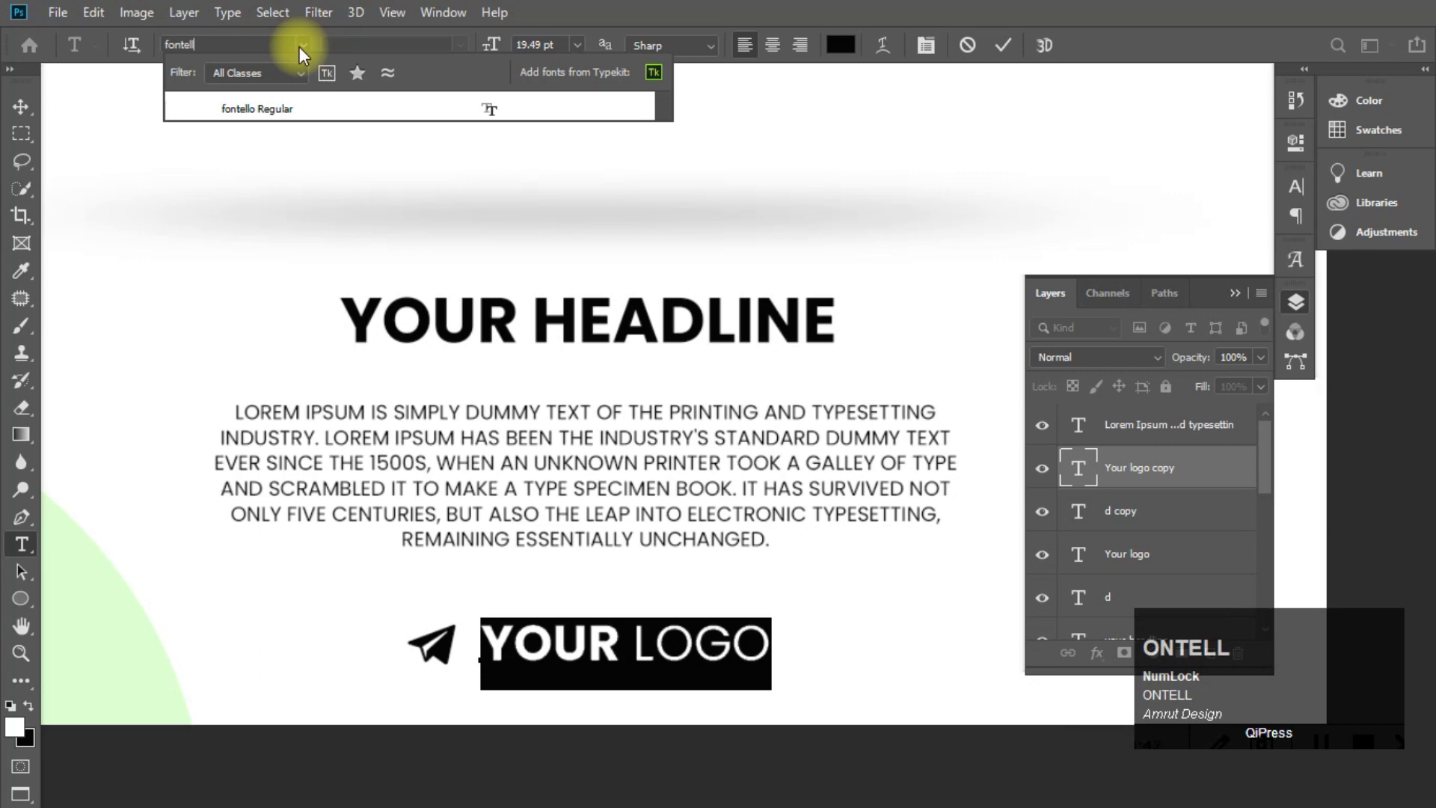
key(Down)
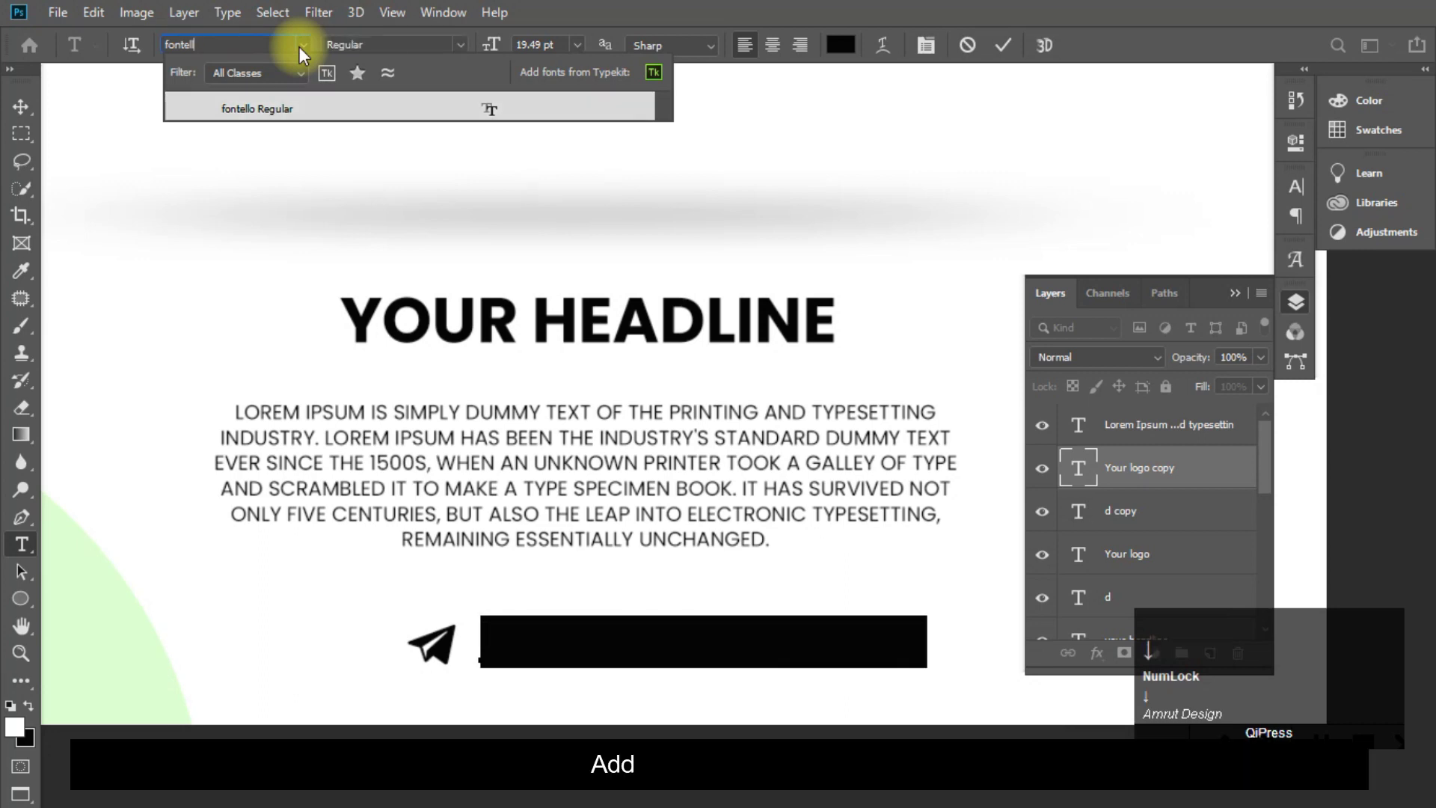
key(Return)
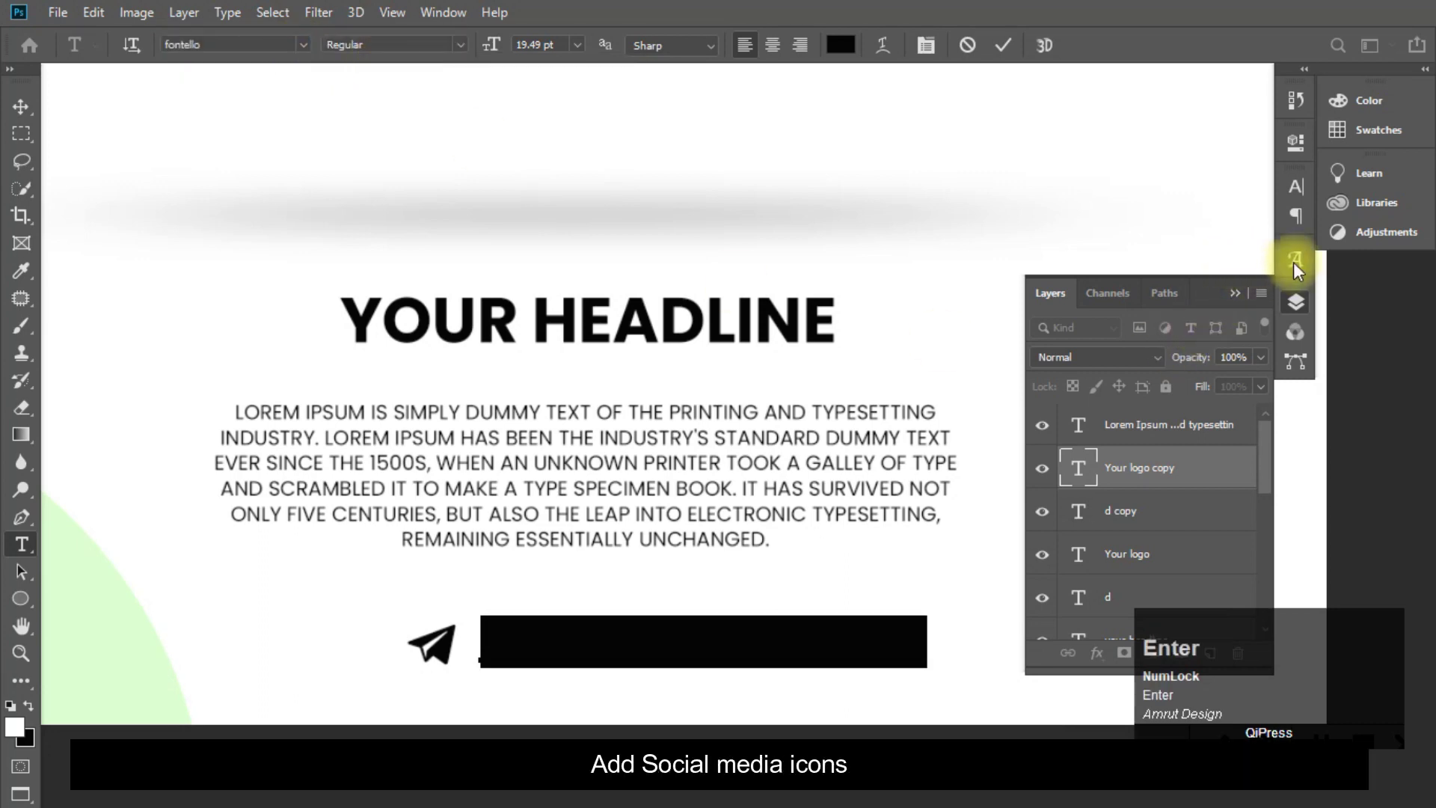
Replace the copied logo text with the Facebook and Twitter glyphs from the fontello font
click(1295, 260)
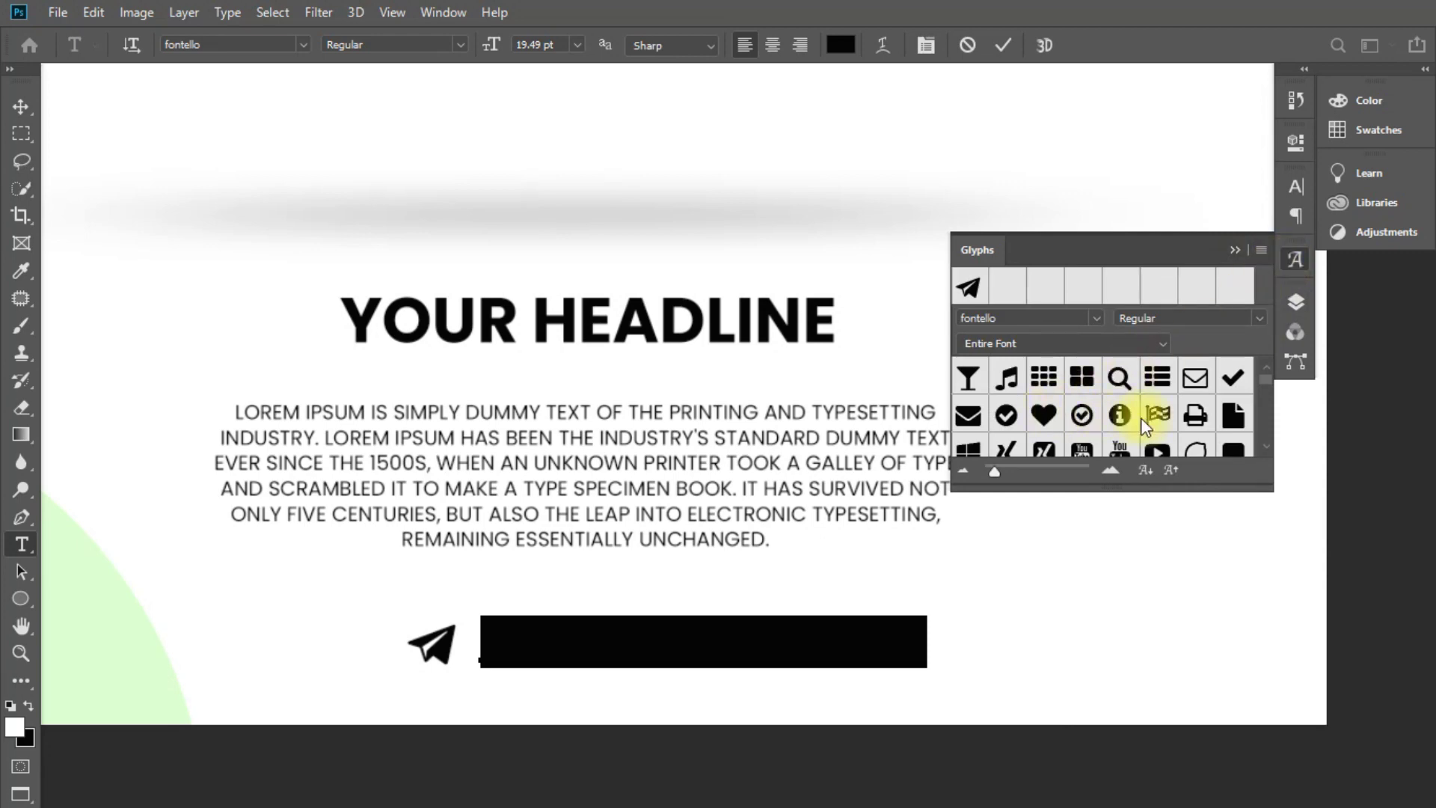
scroll(1144, 426, down, 3)
double_click(1045, 415)
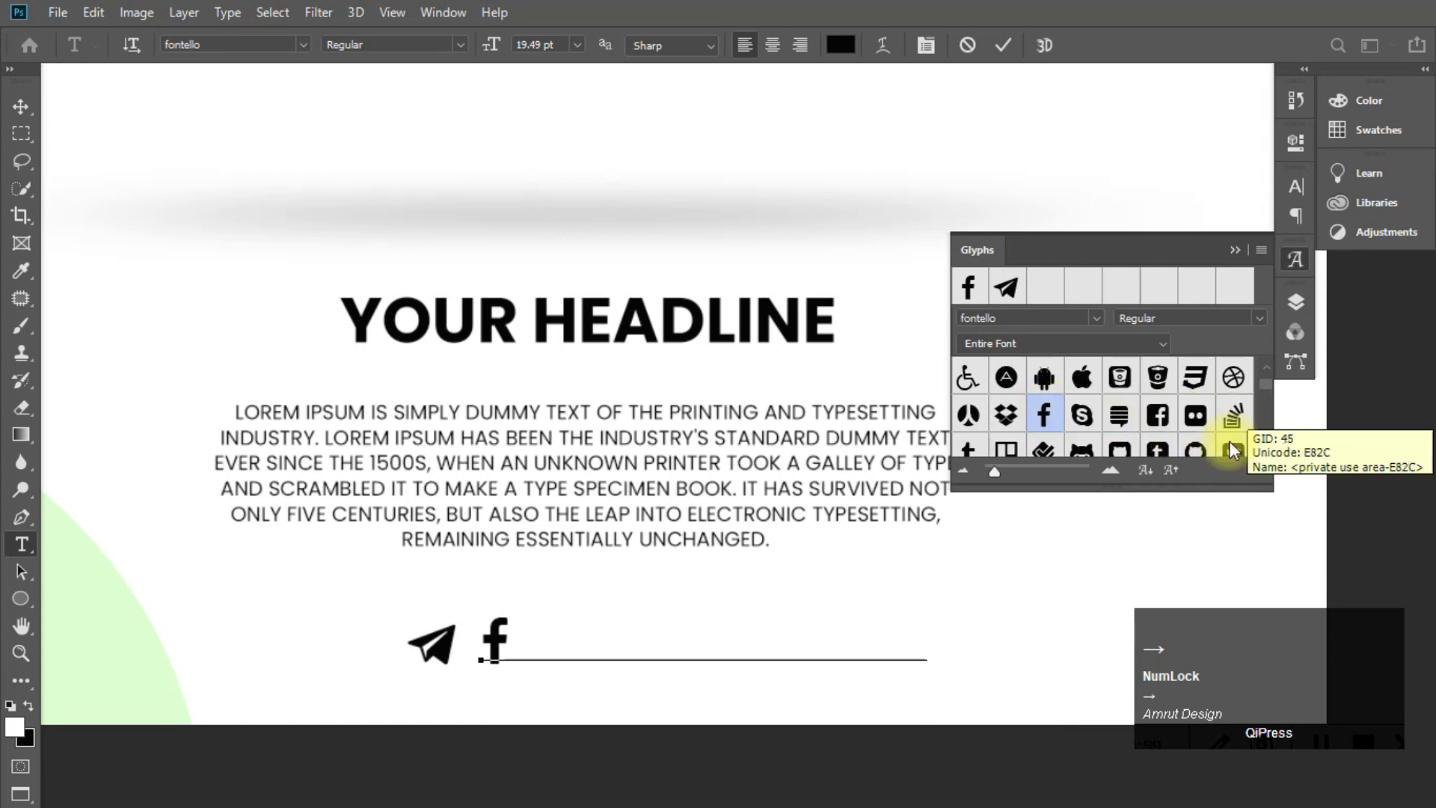
scroll(1226, 447, down, 2)
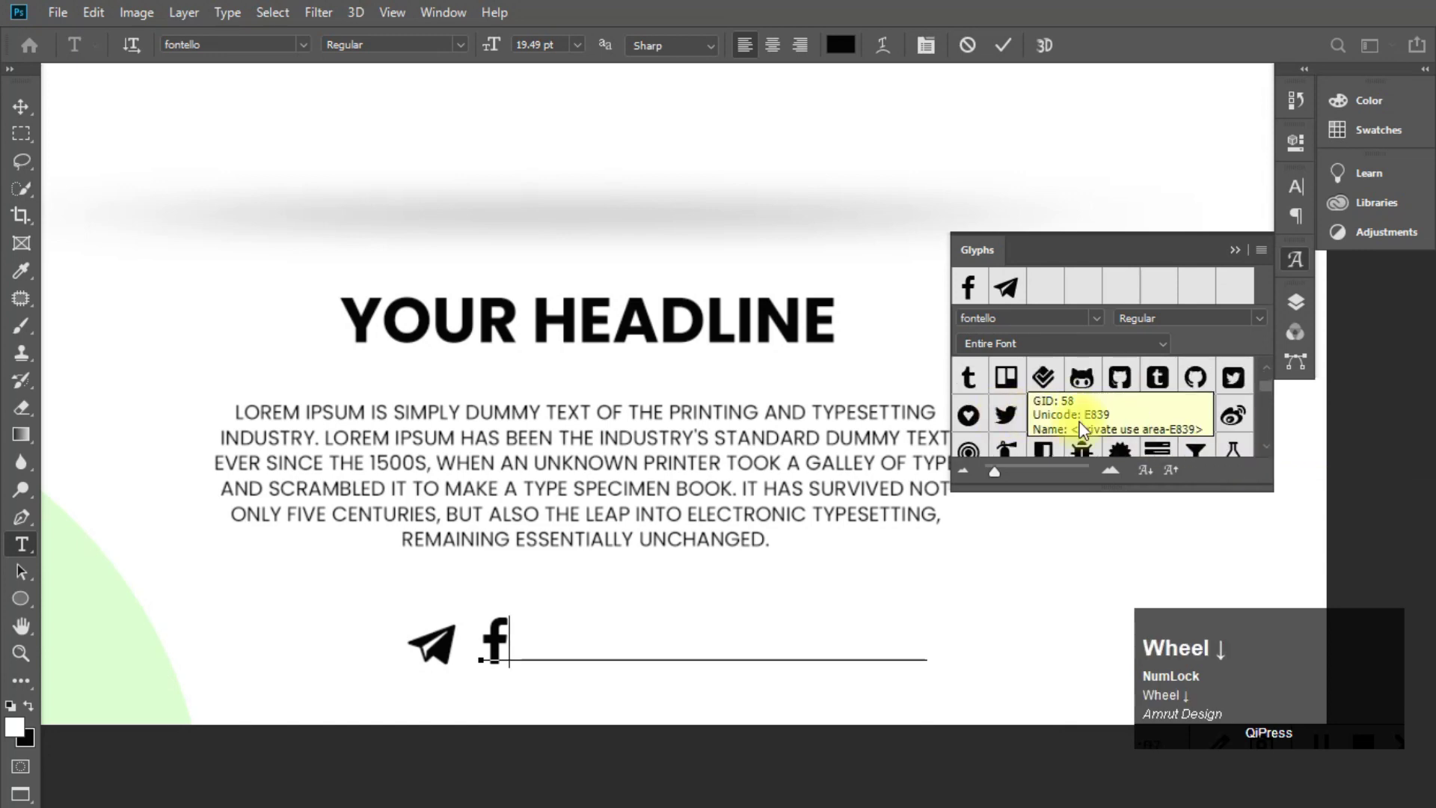
double_click(1005, 414)
Add the rounded YouTube play glyph and the Instagram glyph after the Twitter icon
scroll(1143, 432, down, 3)
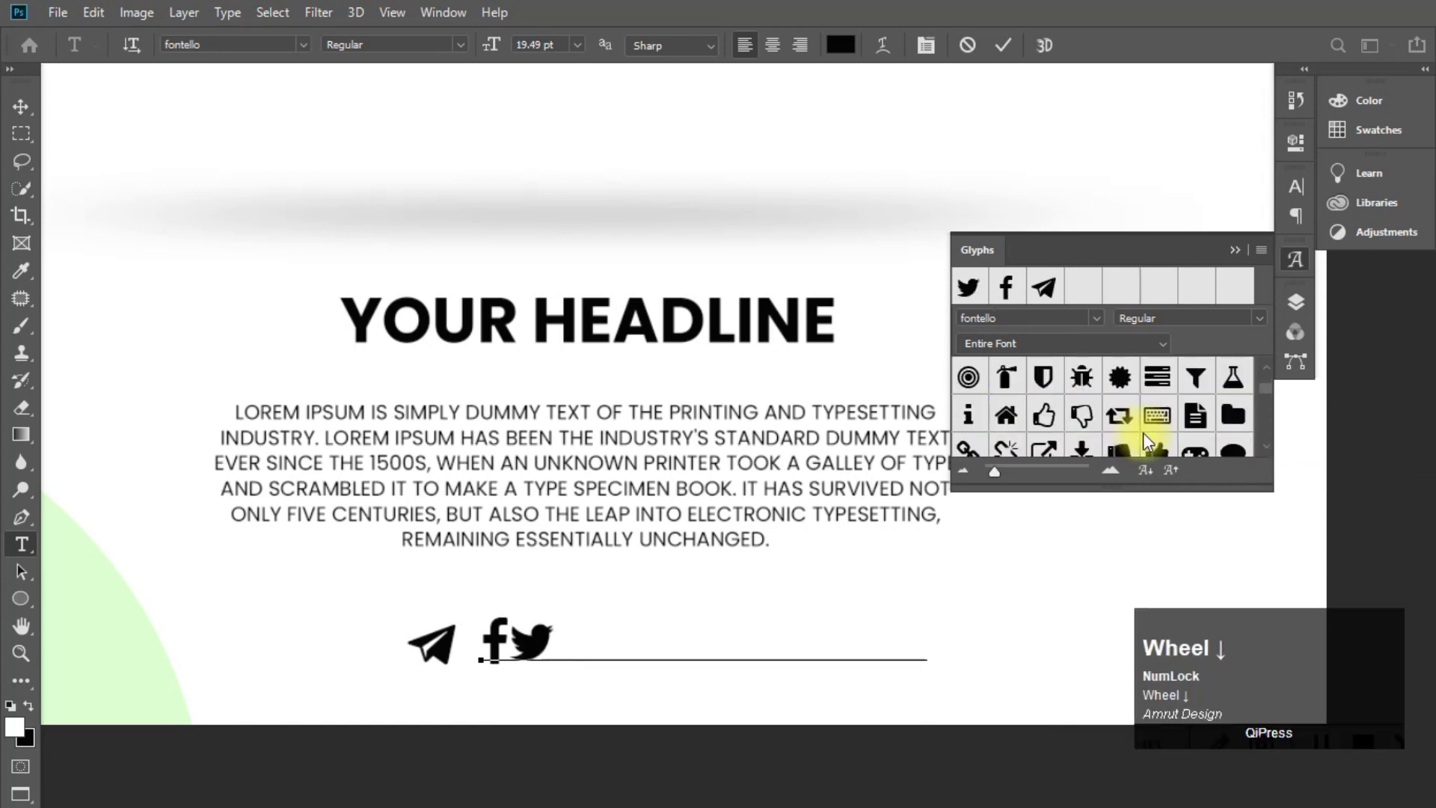
scroll(1143, 433, down, 3)
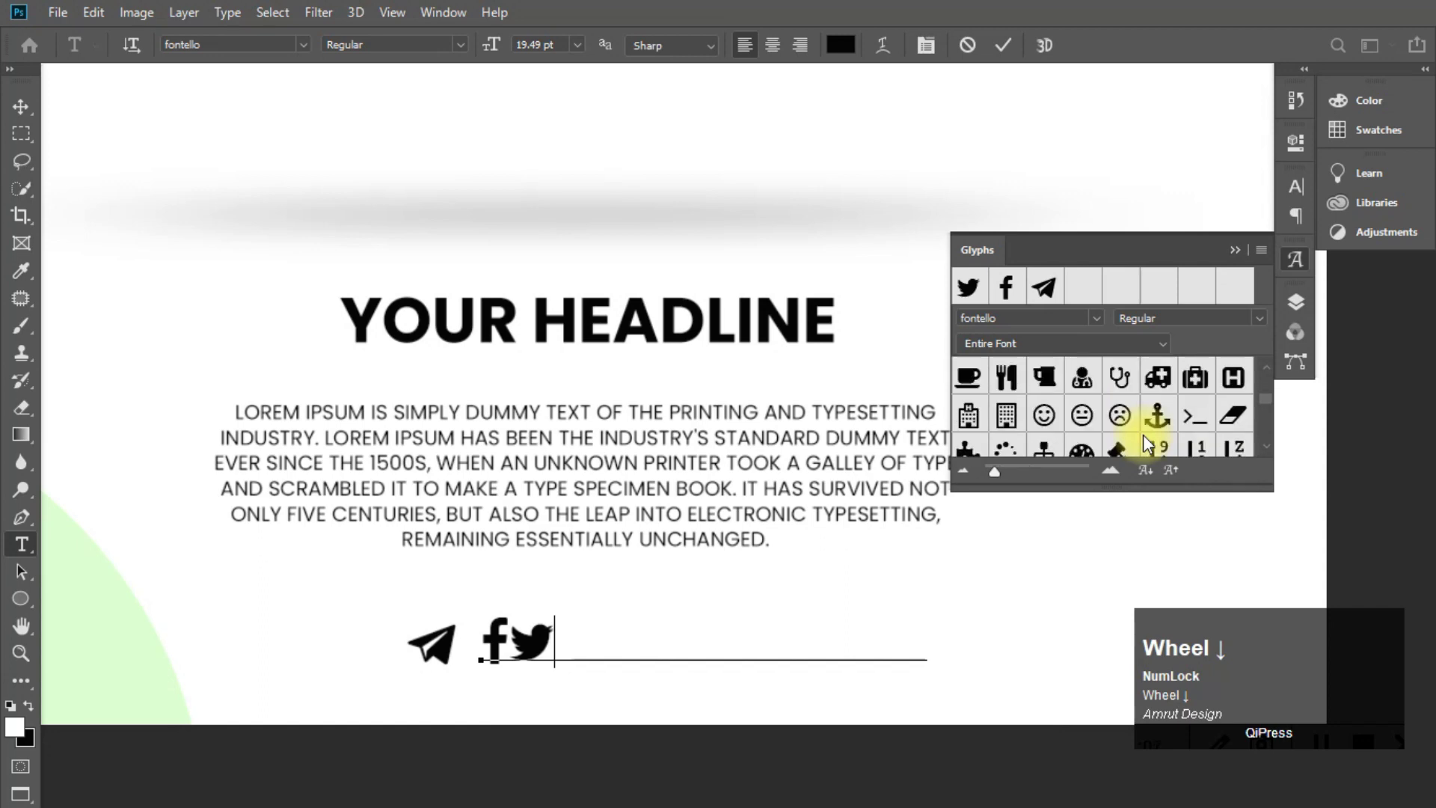
scroll(1143, 433, up, 1)
scroll(1144, 437, down, 2)
scroll(1144, 437, up, 4)
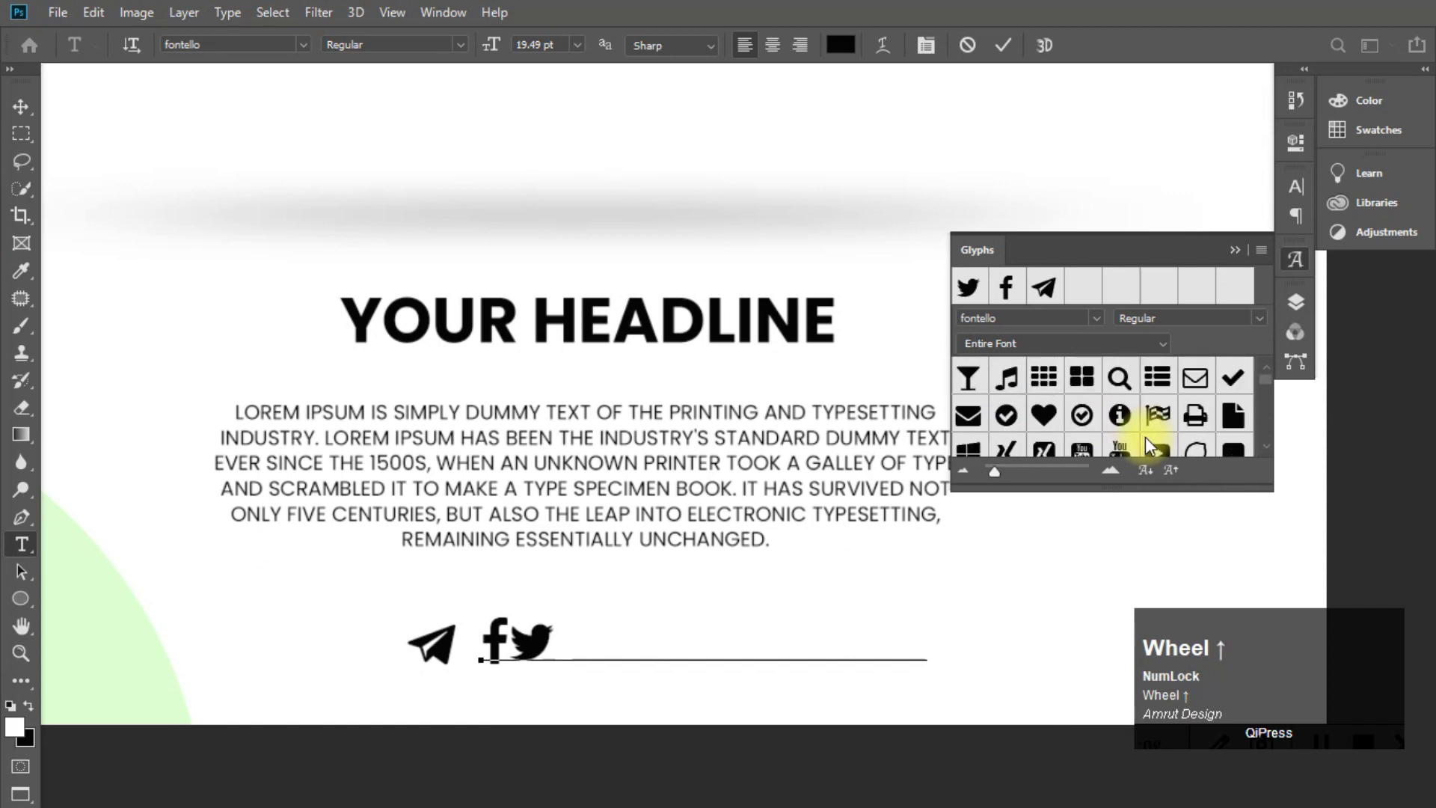
scroll(1146, 437, down, 2)
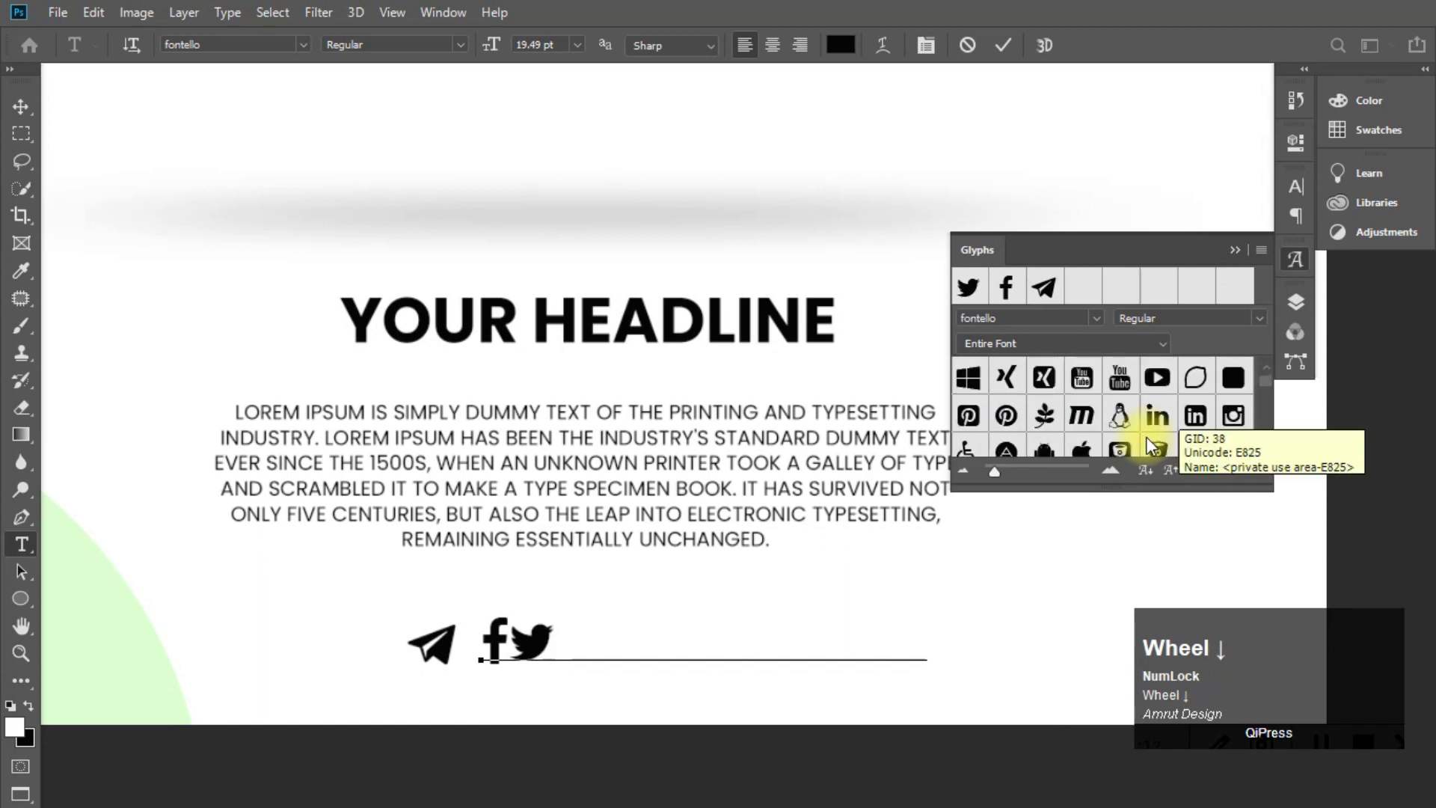
double_click(1158, 381)
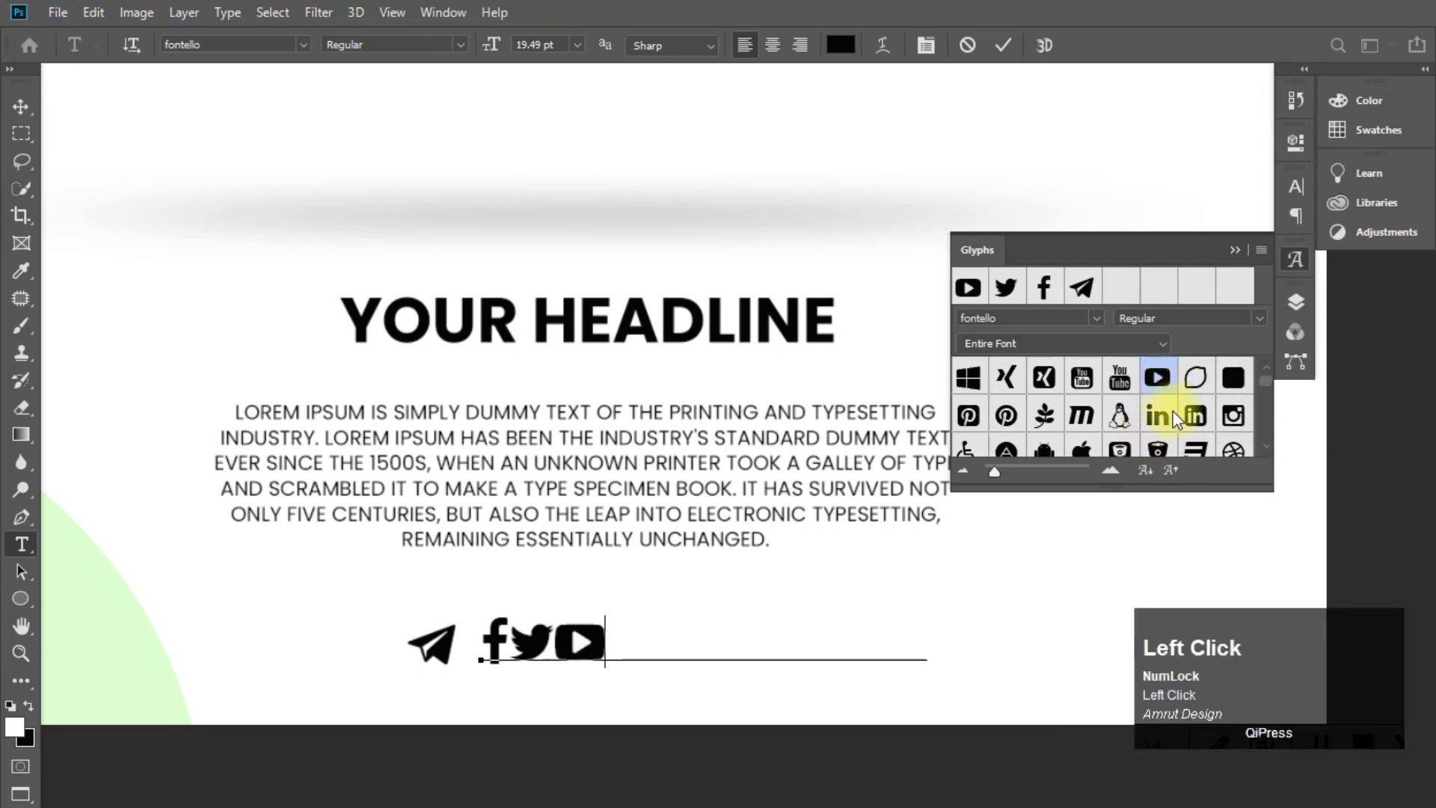
double_click(1232, 421)
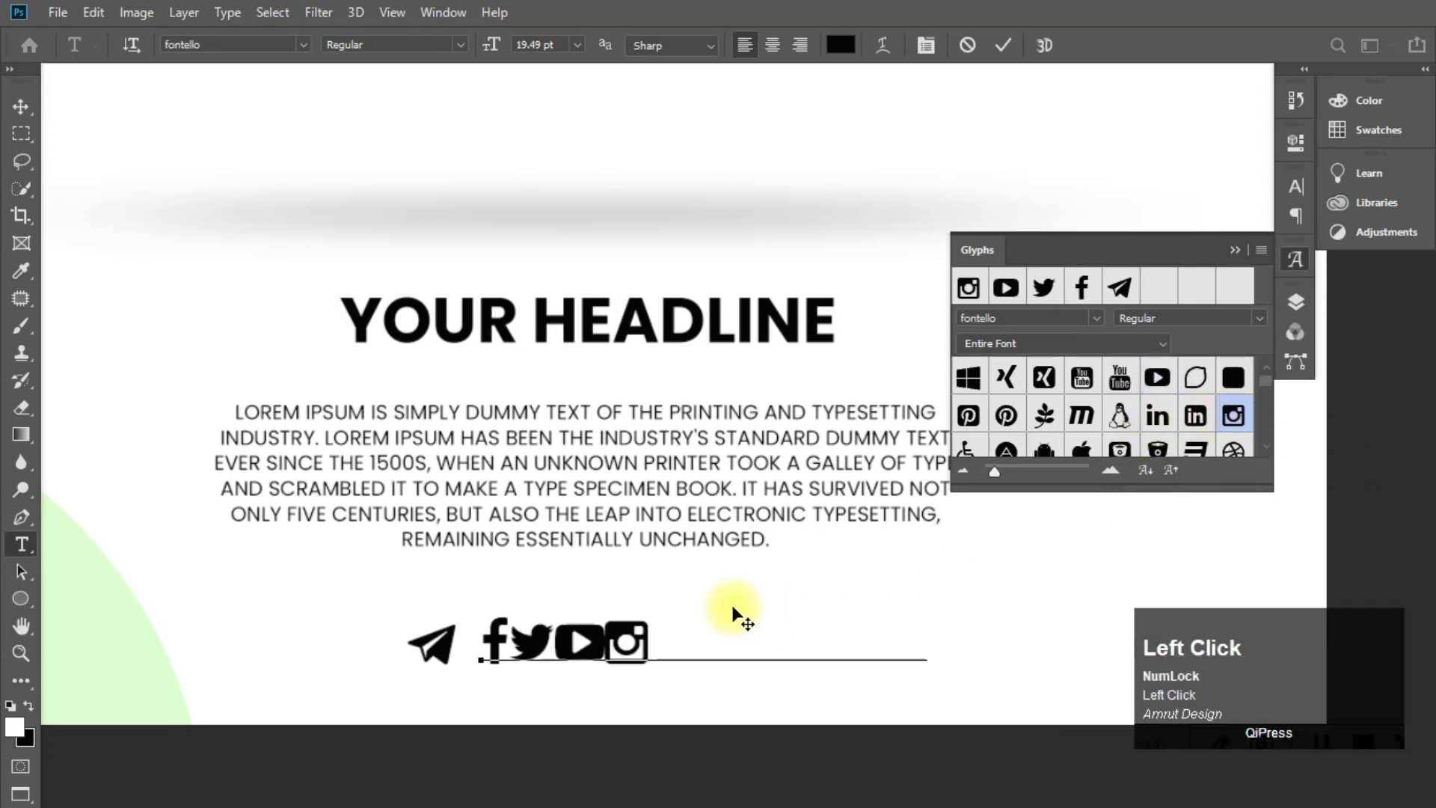
Set the four social icons to a tracking of 1600 and a font size of 12 pt, and commit the text
key(ctrl+a)
click(1232, 251)
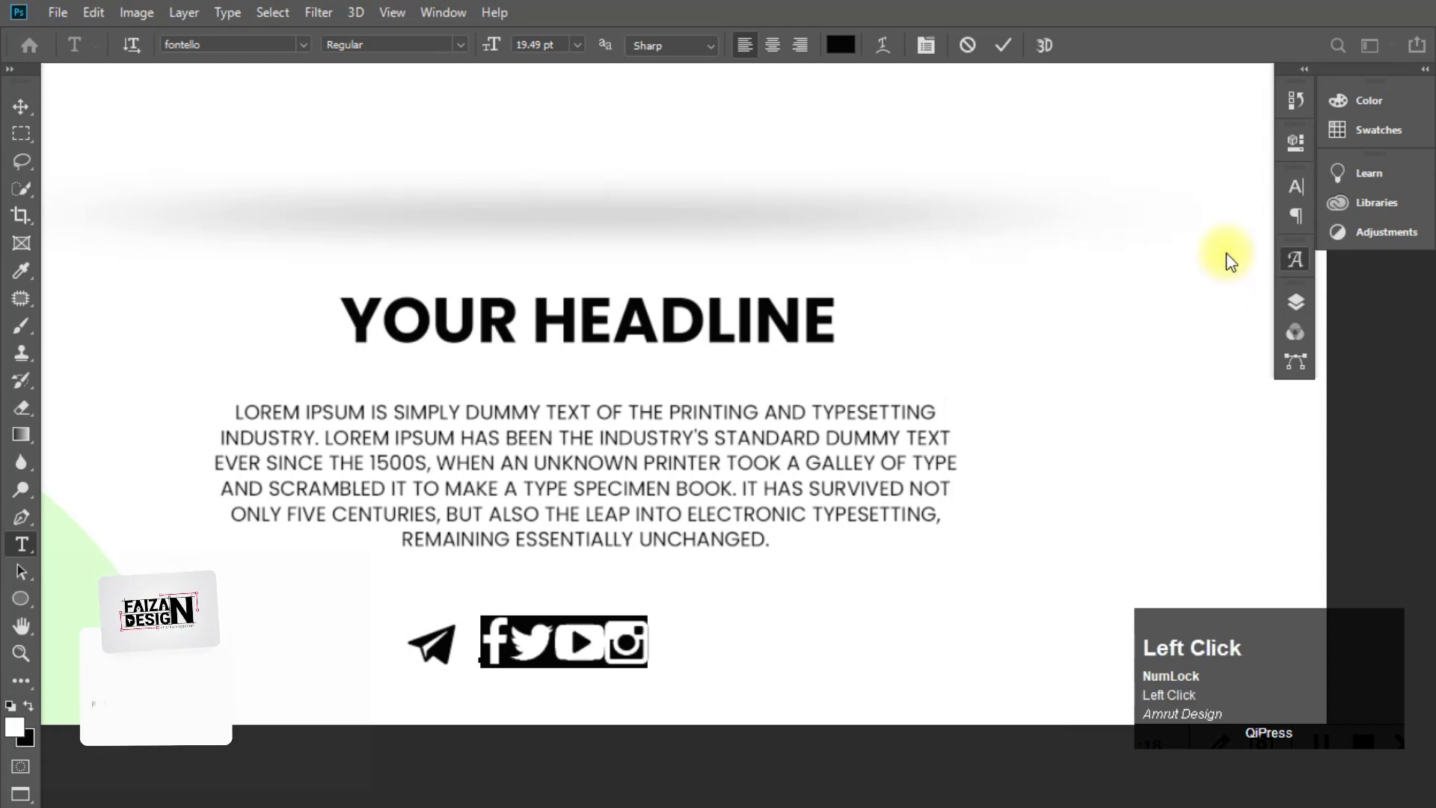
click(1296, 188)
click(1224, 263)
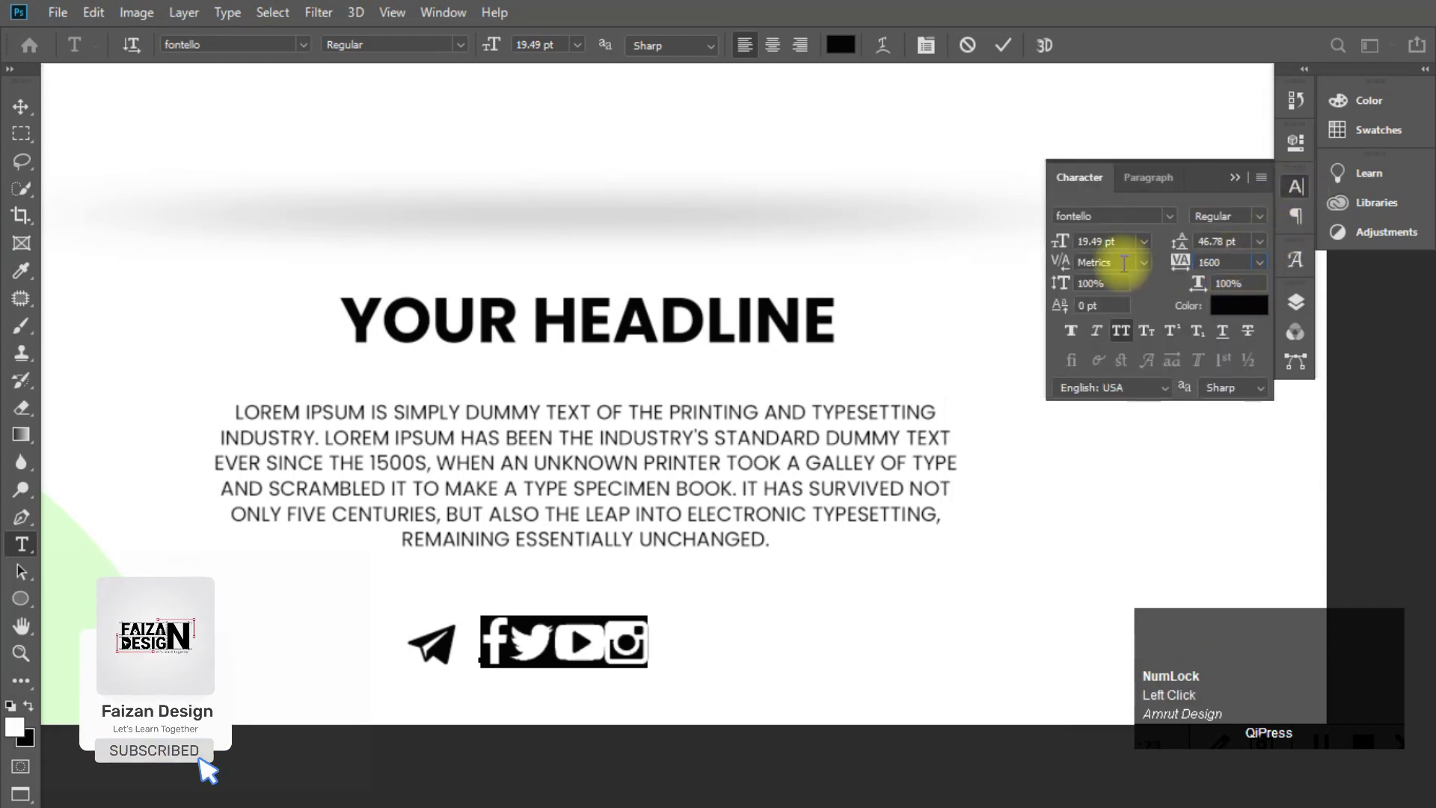
click(1055, 242)
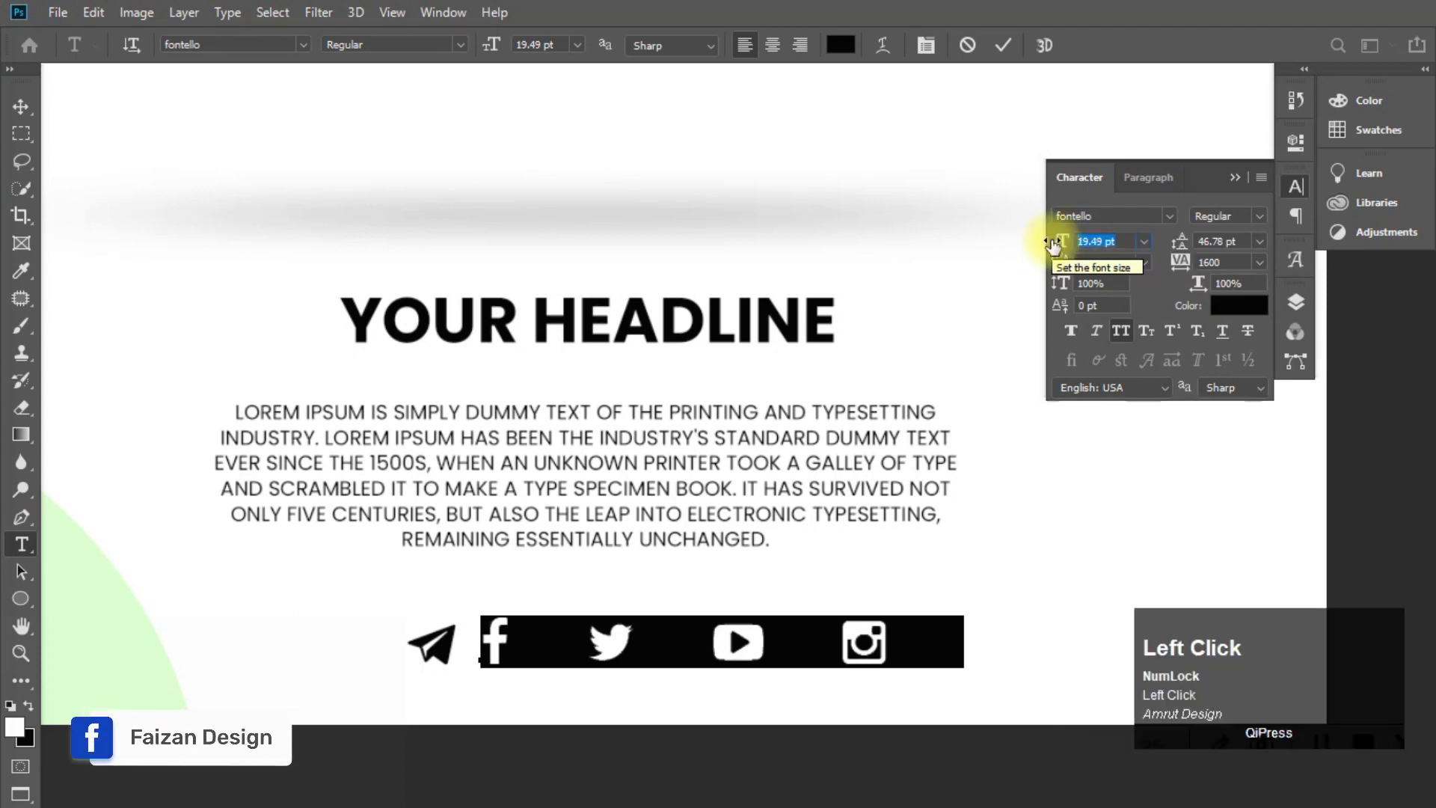
text(12)
key(Return)
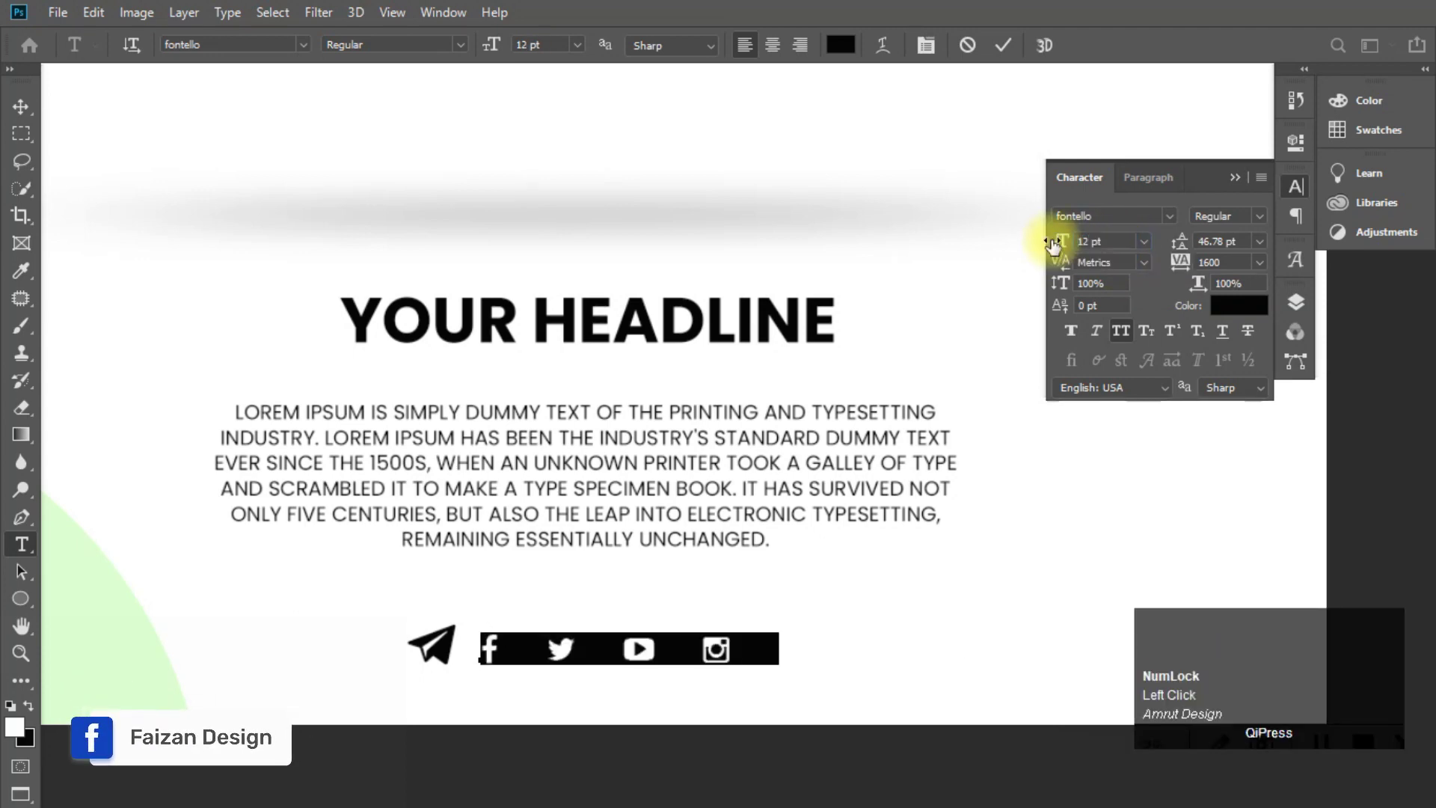
click(21, 106)
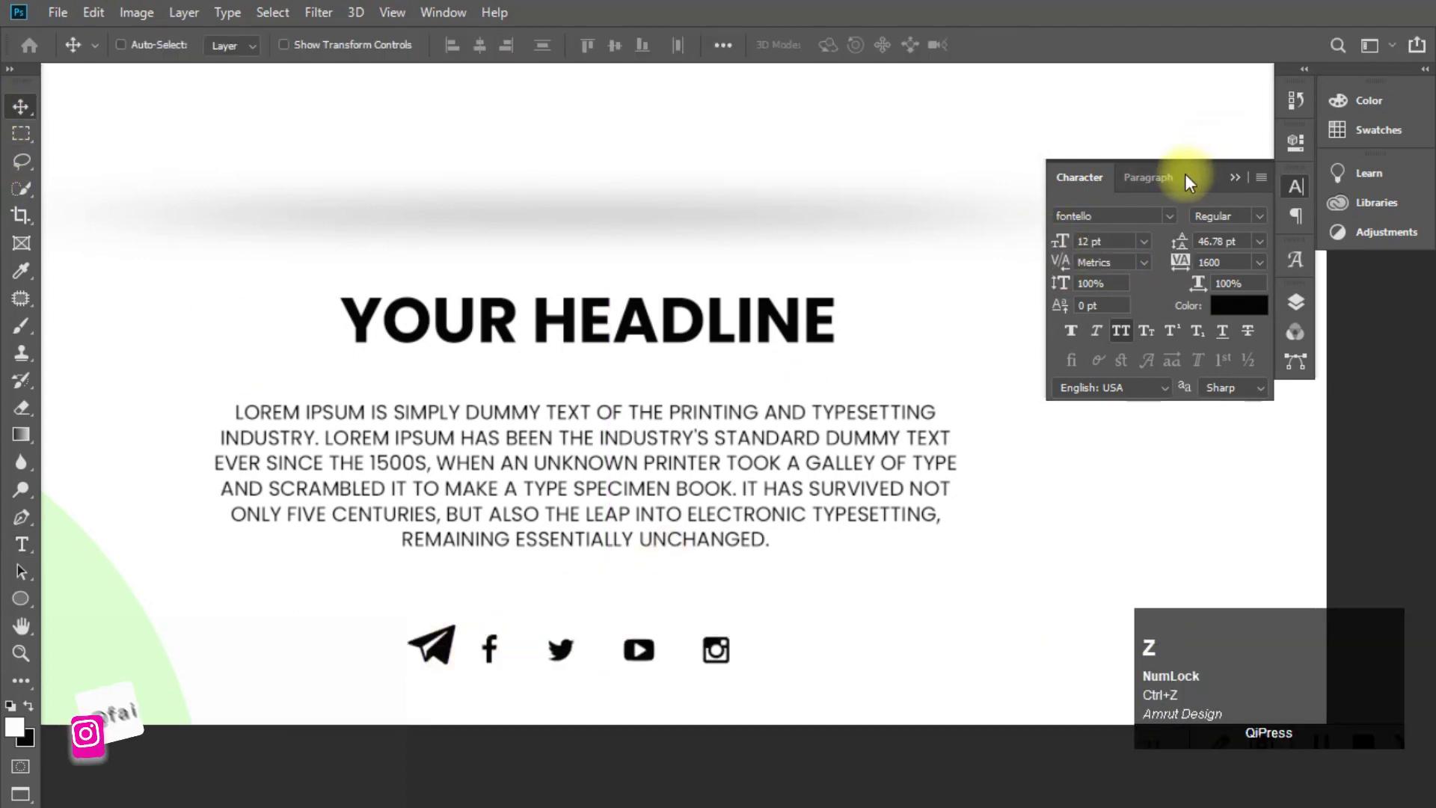
Turn on layer auto-selection and delete the copied paper plane beside the social icons
click(1156, 178)
click(1100, 180)
click(1295, 260)
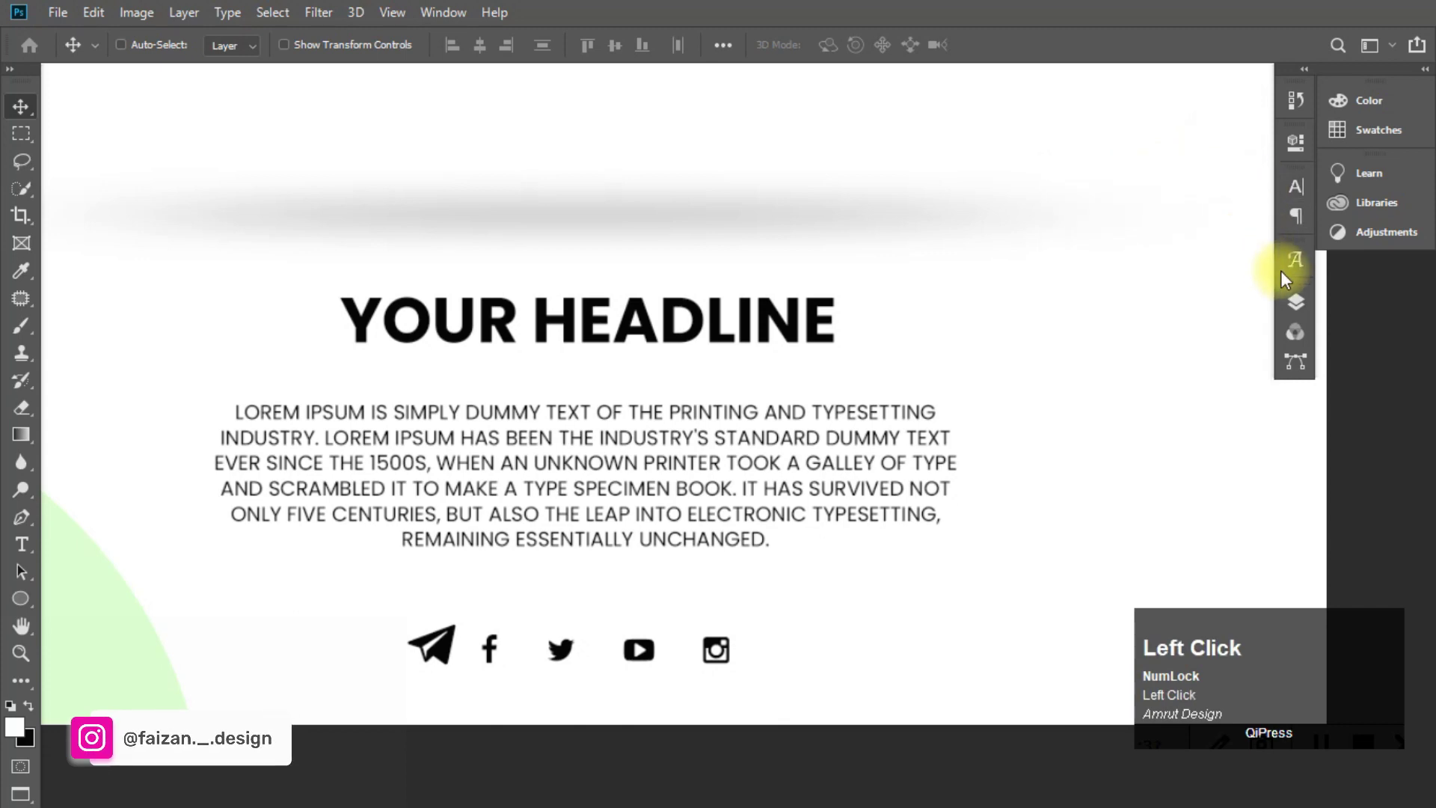
click(120, 45)
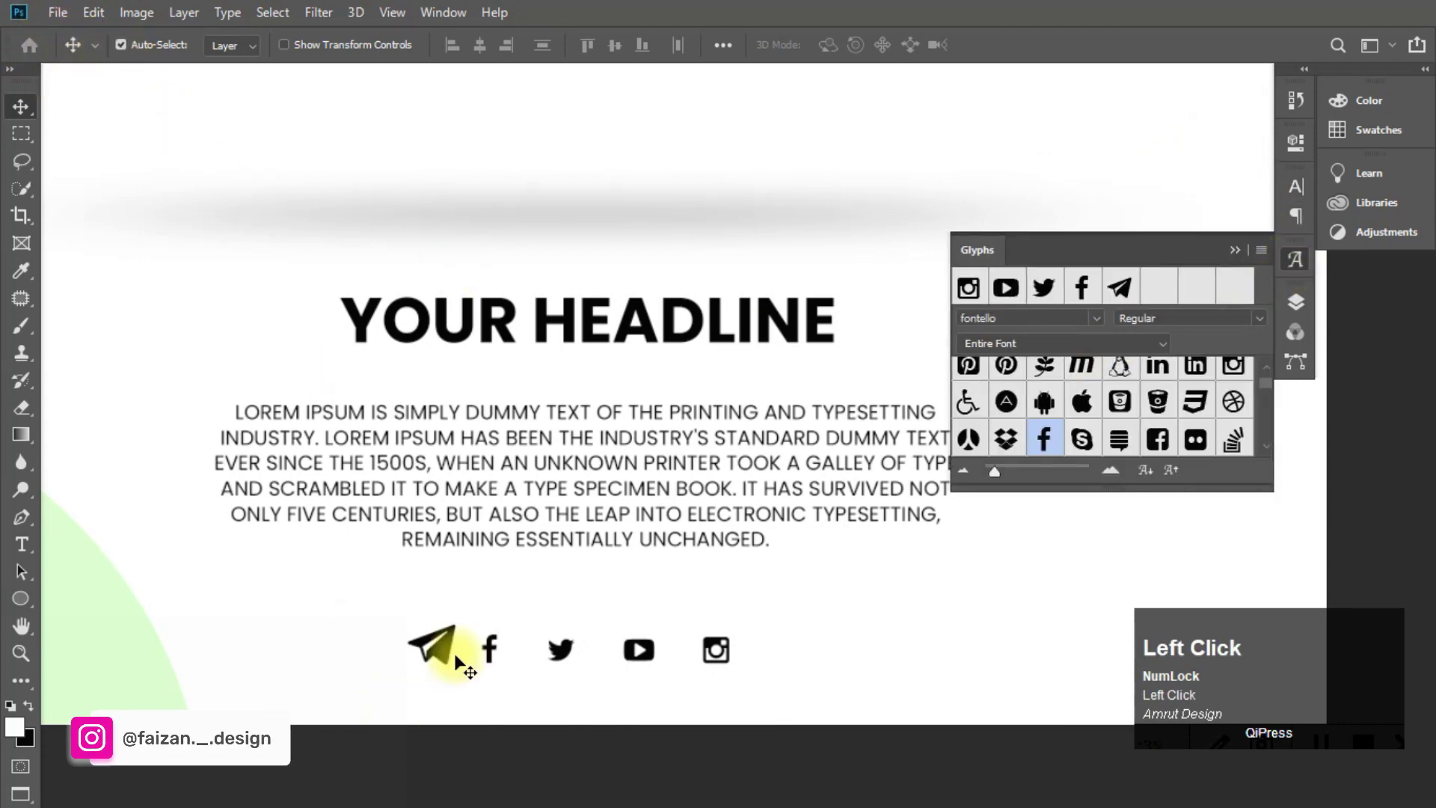
key(Delete)
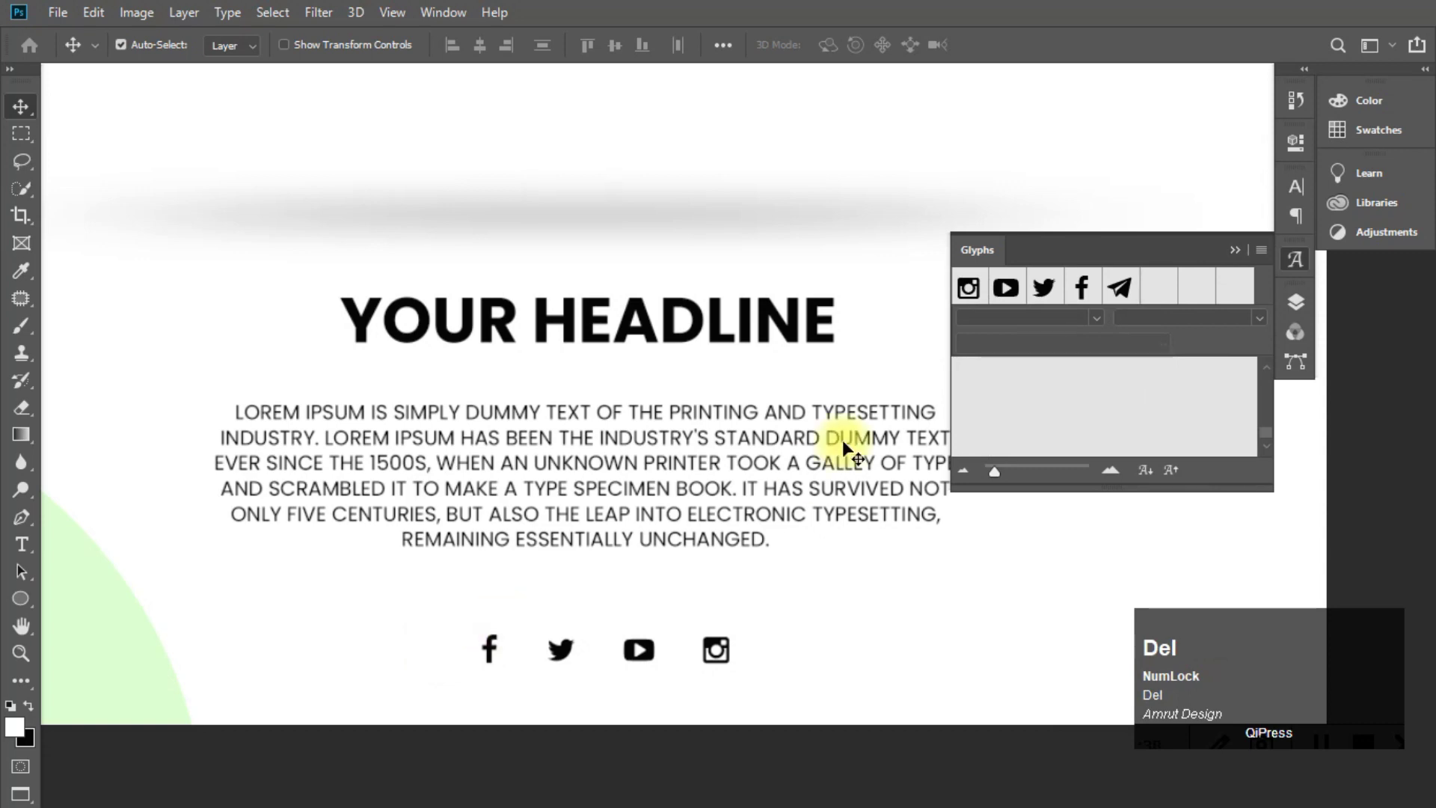
click(1235, 250)
click(1295, 302)
Shift the row of social icons slightly left to centre it under the body text
scroll(575, 612, down, 2)
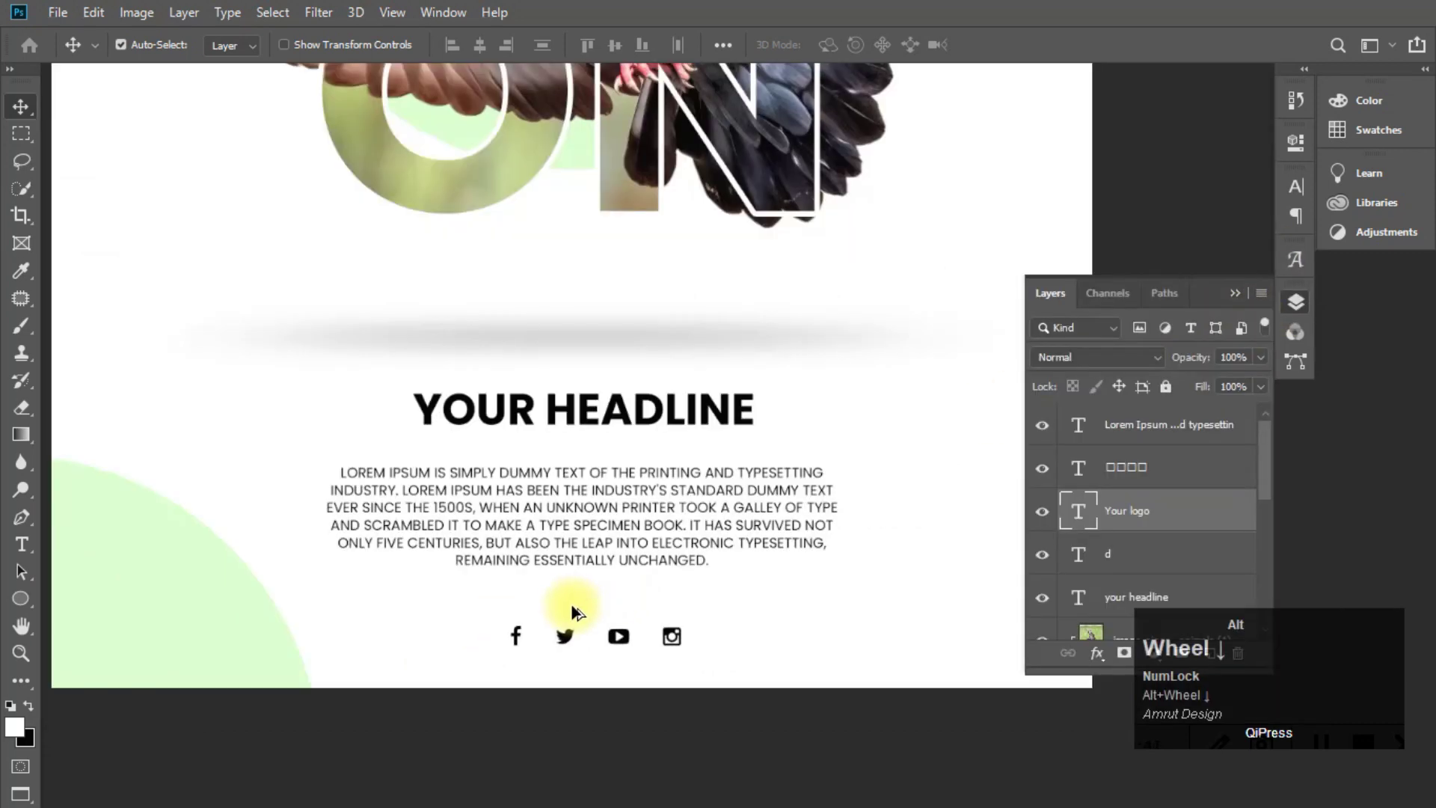
scroll(575, 612, down, 1)
drag(616, 641, 597, 639)
scroll(602, 642, down, 1)
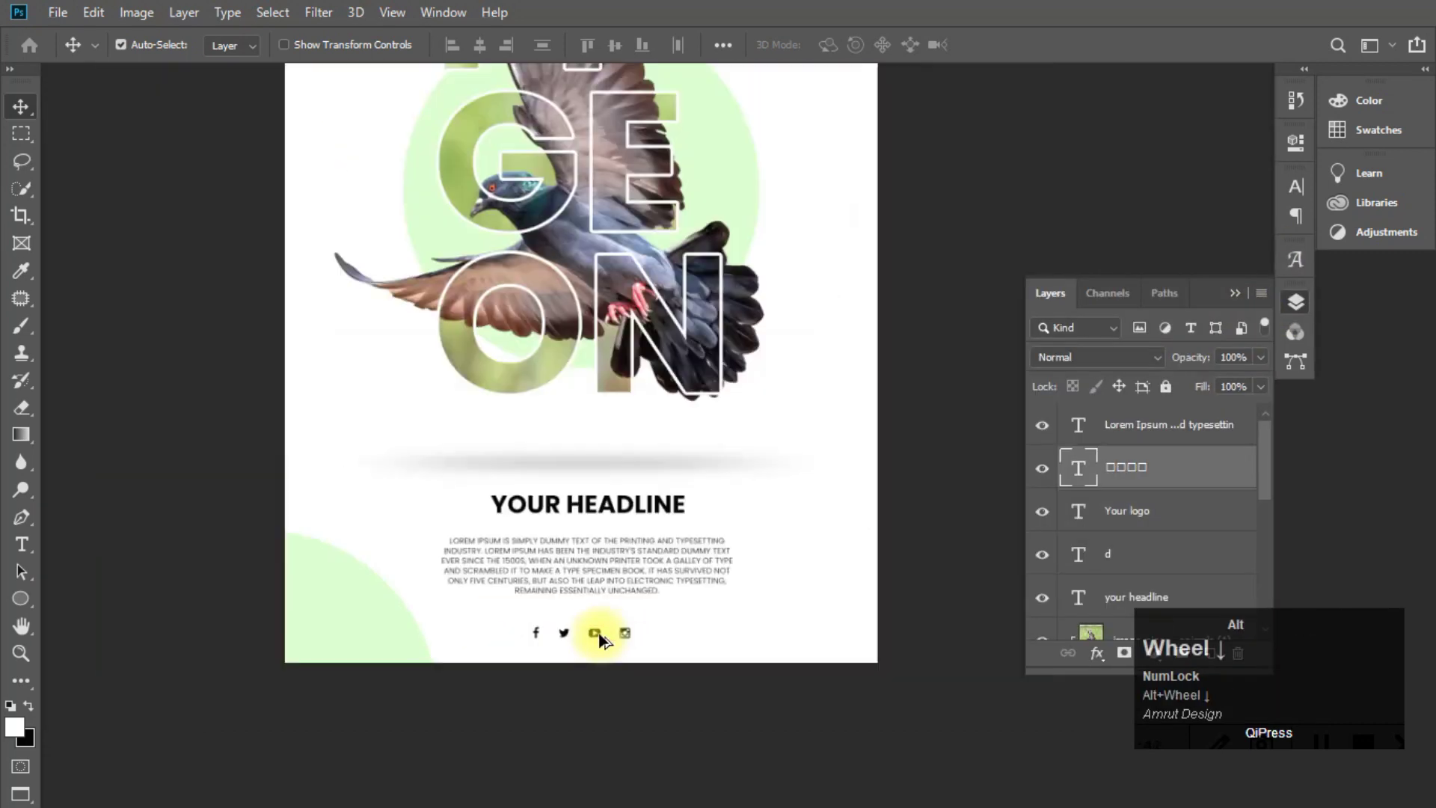
scroll(602, 640, down, 1)
scroll(586, 602, up, 3)
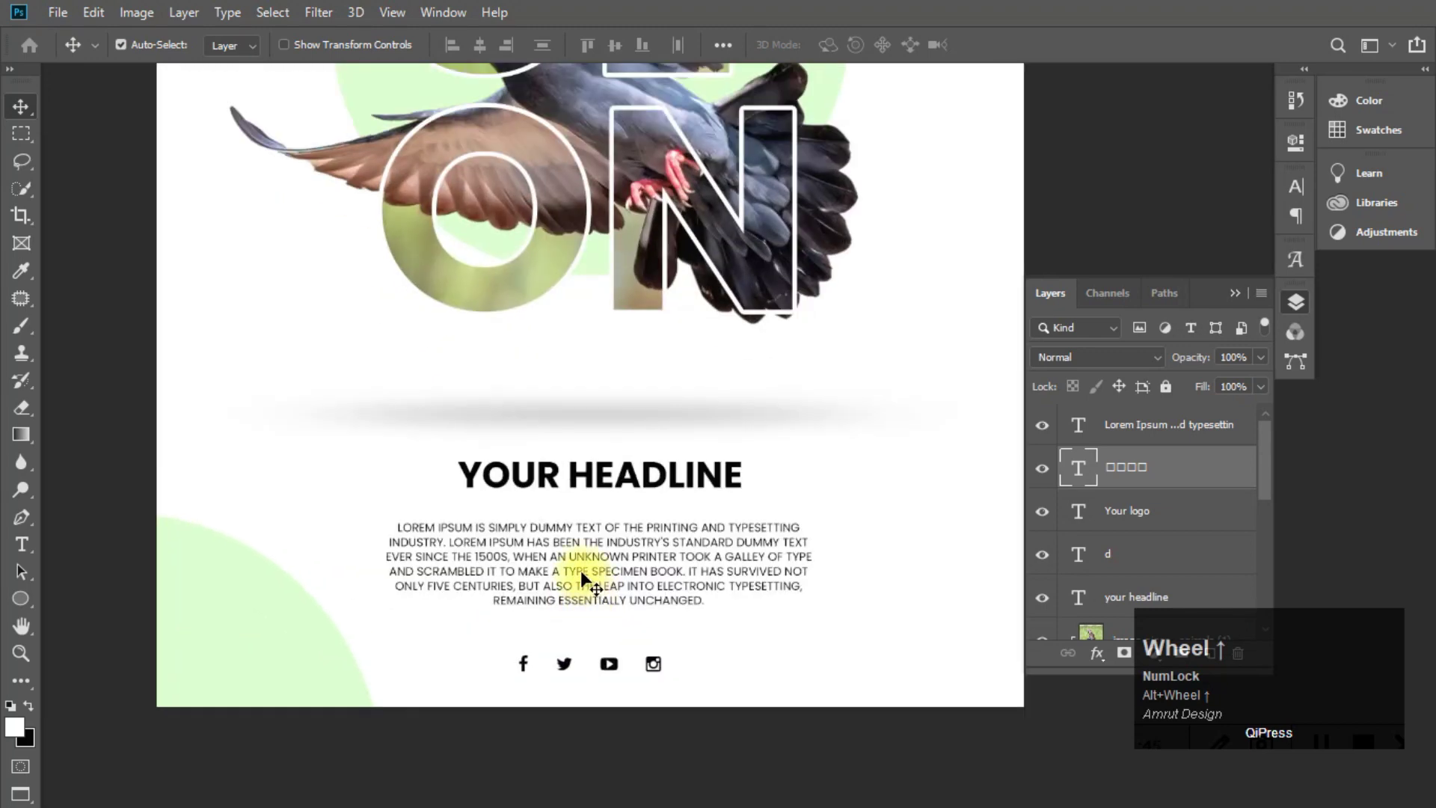
Nudge the body text and the headline slightly down towards the social icons and deselect all layers
drag(581, 574, 584, 583)
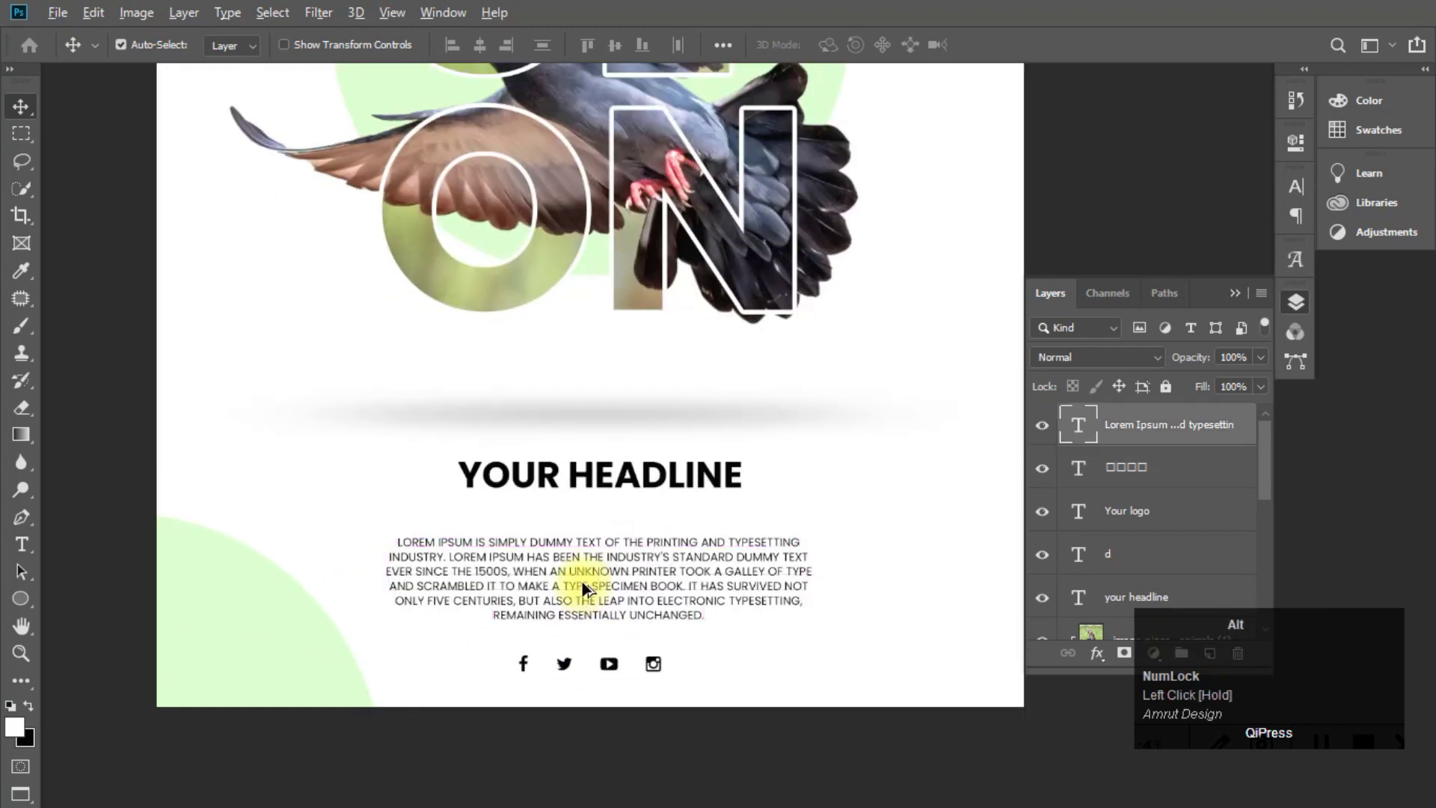
scroll(584, 568, down, 2)
scroll(591, 539, up, 2)
drag(593, 528, 587, 540)
scroll(596, 598, down, 1)
click(630, 577)
scroll(634, 598, down, 1)
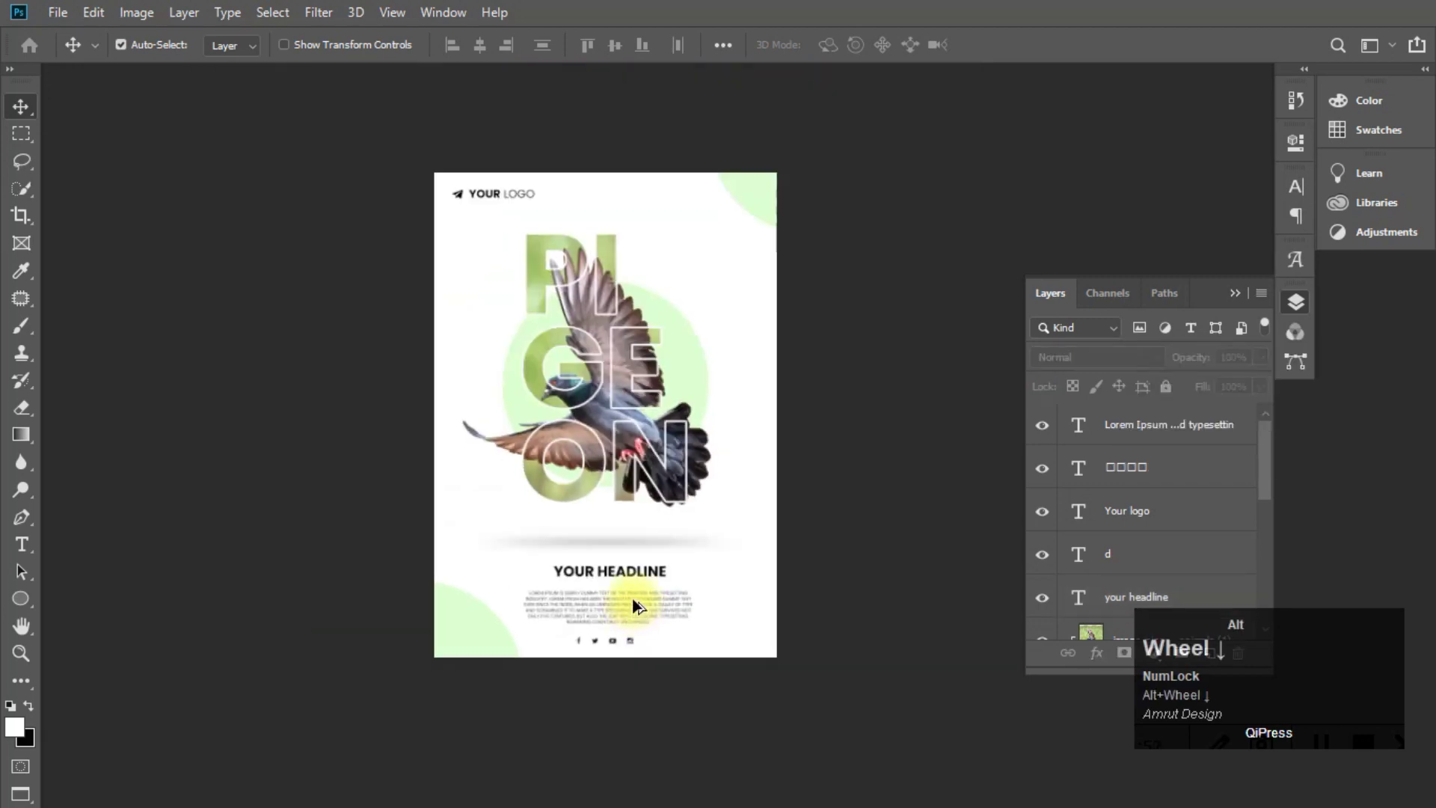
scroll(628, 368, up, 1)
click(1225, 300)
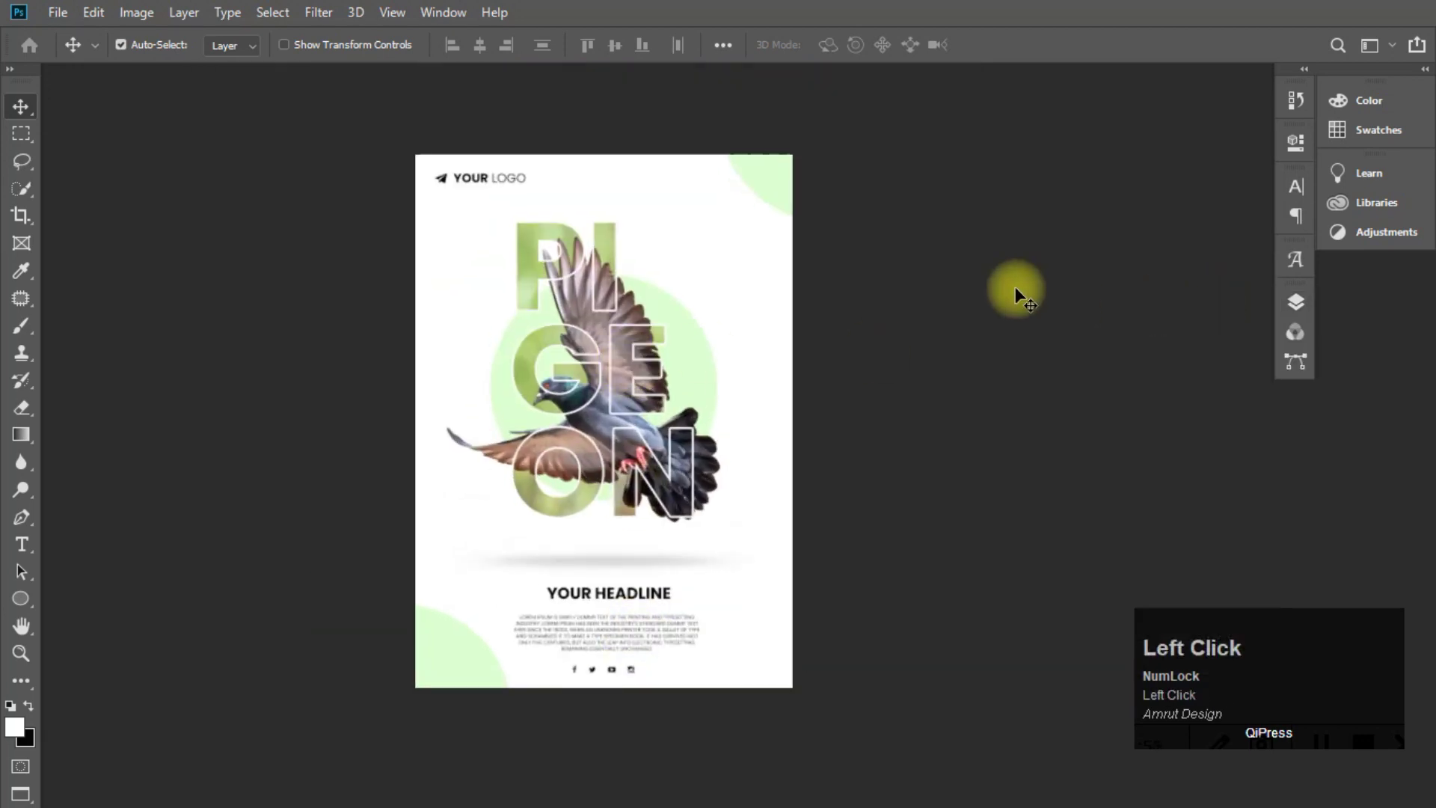
scroll(479, 362, up, 1)
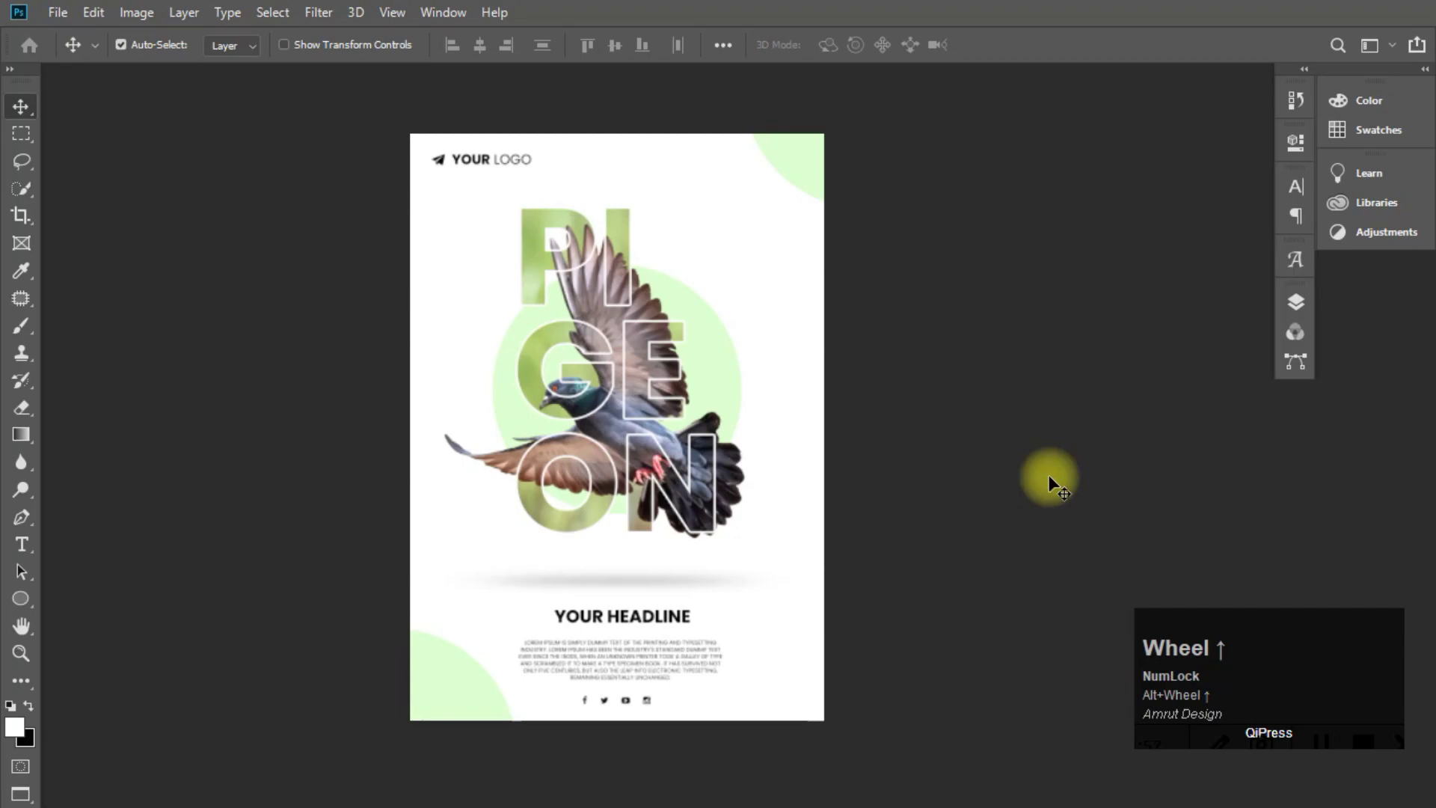